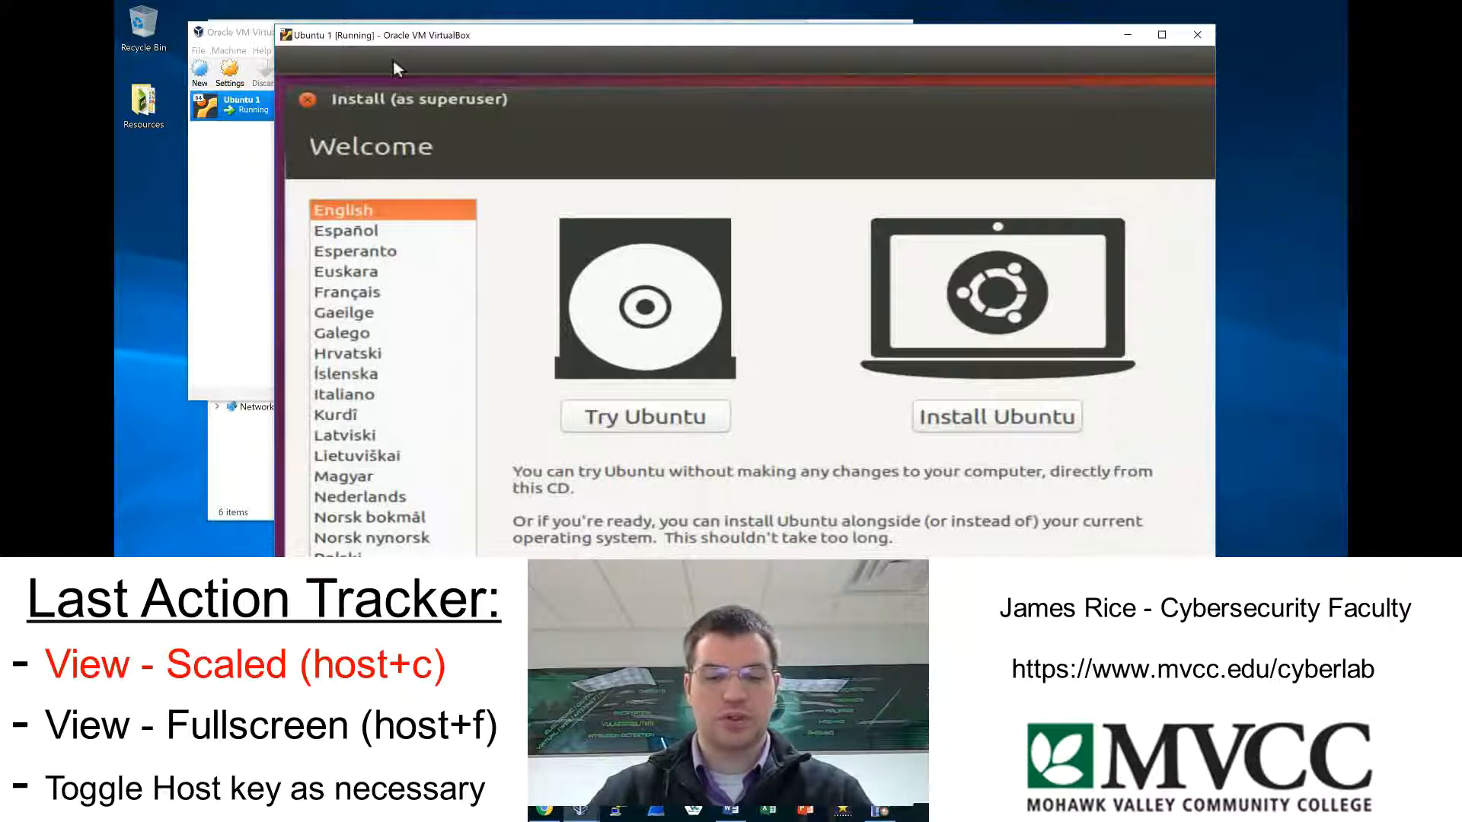
Toggle the Ubuntu 1 virtual machine window out of scaled mode and switch it back to scaled mode.
key("Control_R+c")
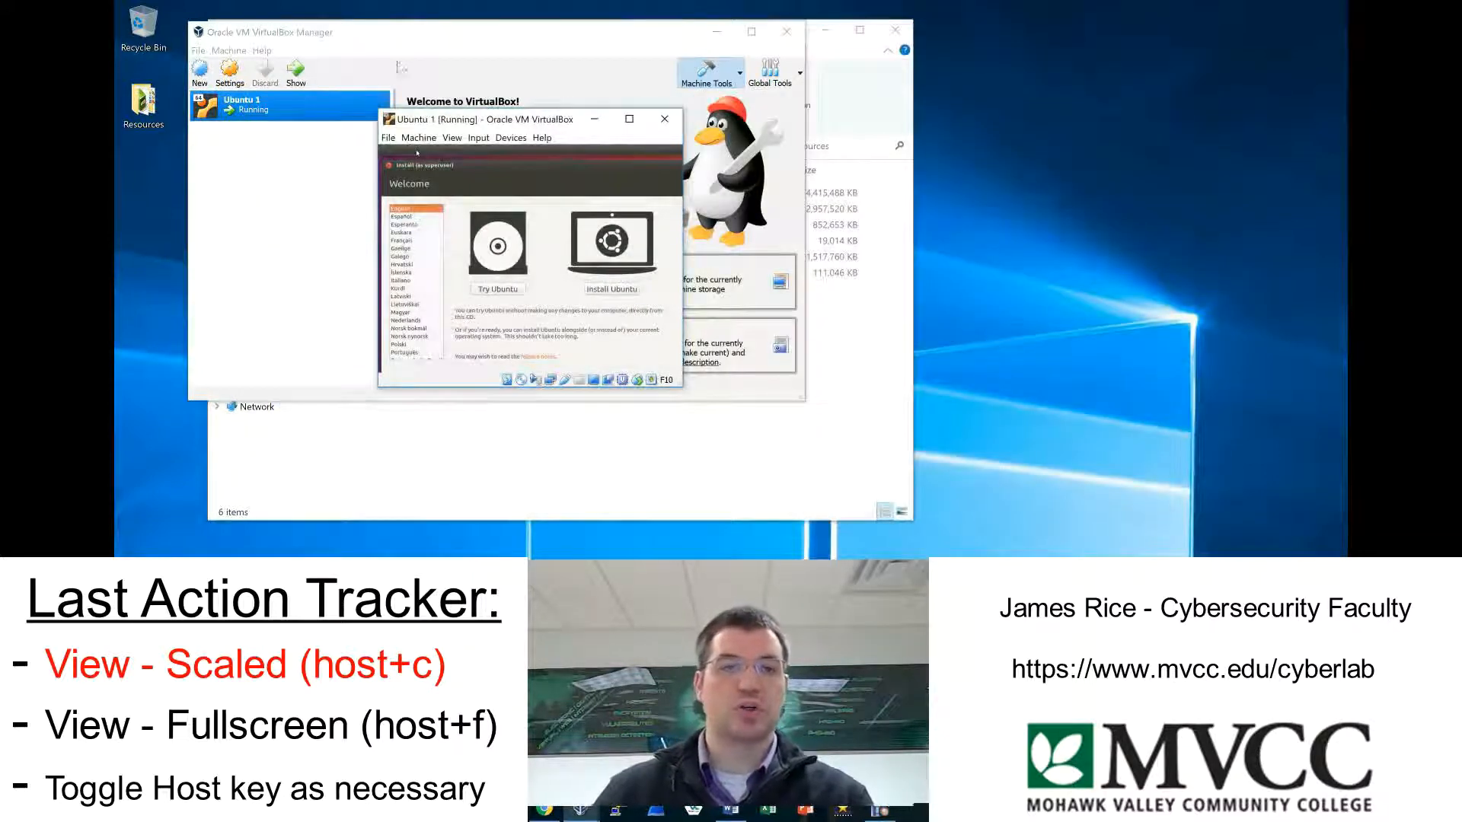
left_click(451, 138)
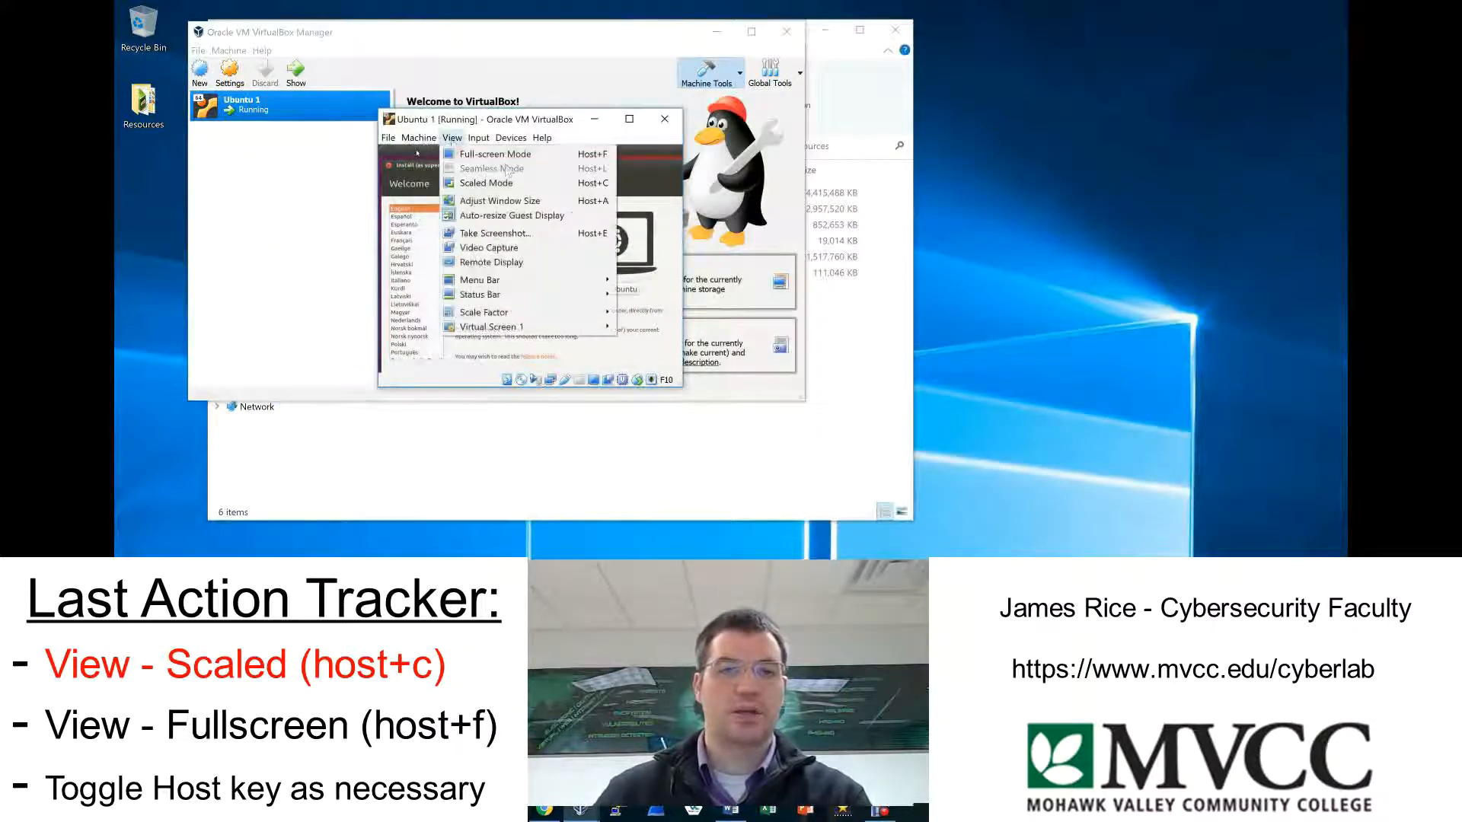
left_click(535, 190)
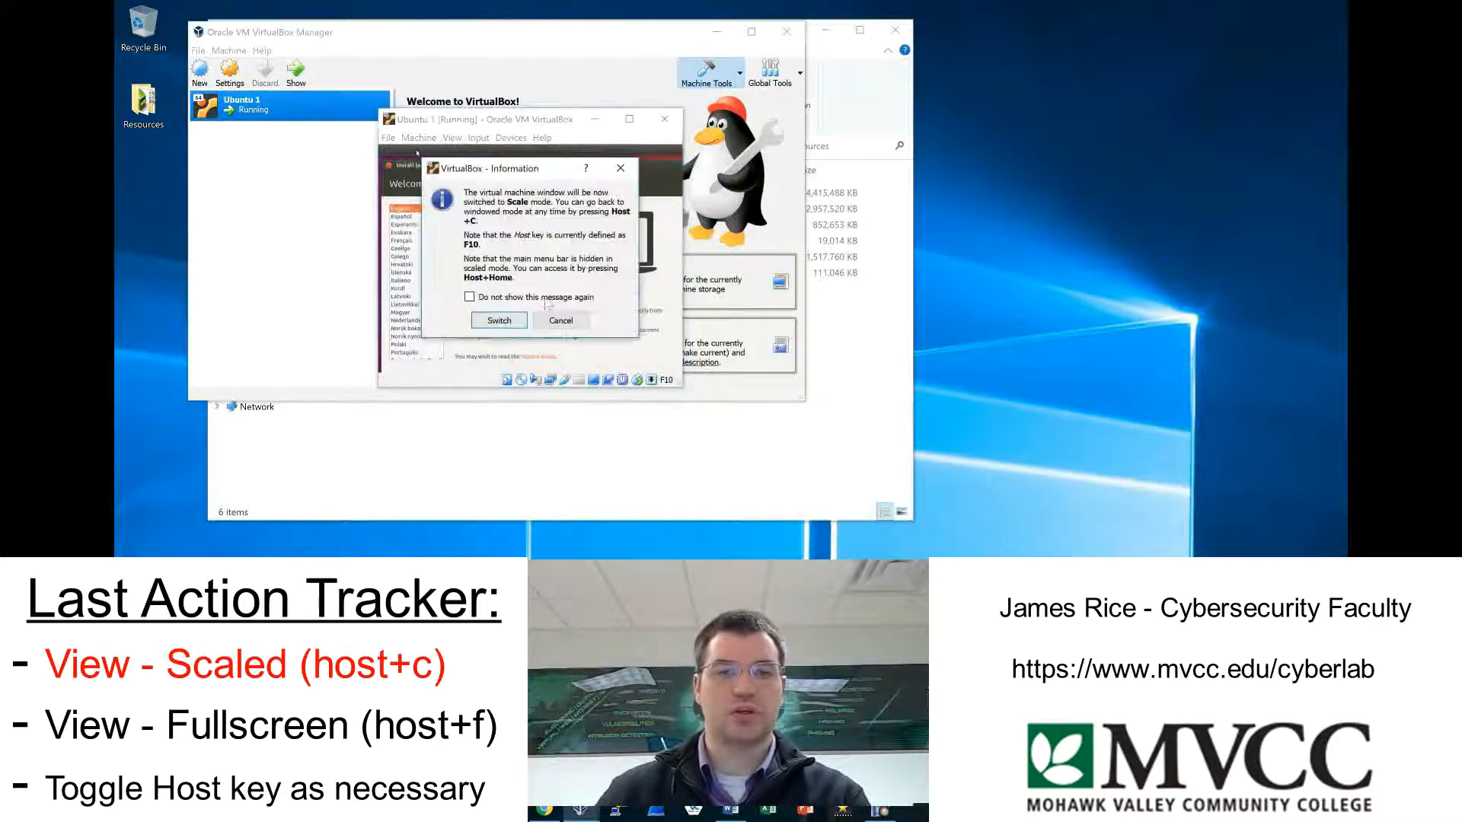
left_click(517, 319)
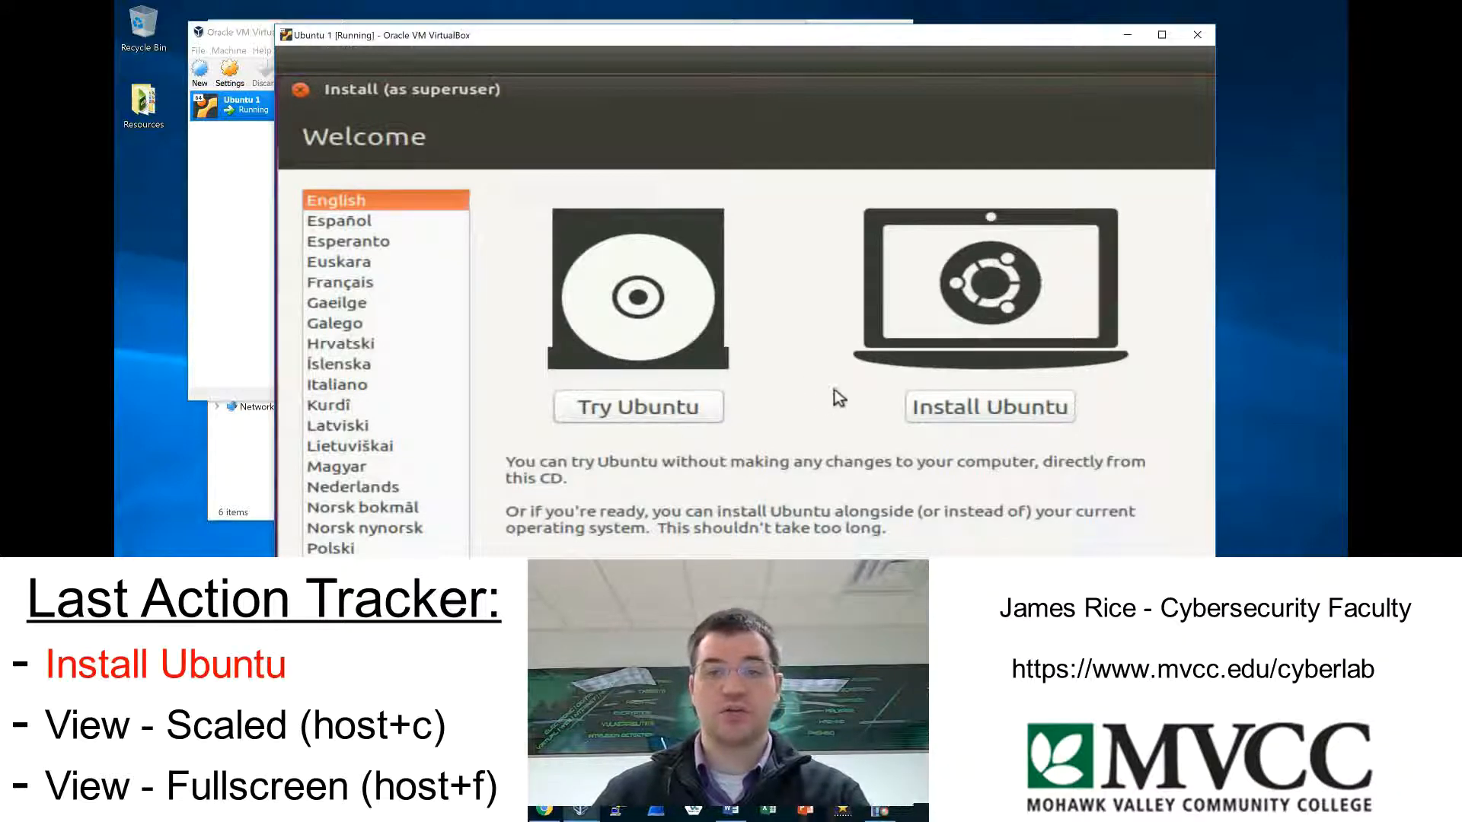
Start installing Ubuntu without updates or third-party software, using Erase disk and install Ubuntu, and approve writing the changes to disk.
left_click(966, 415)
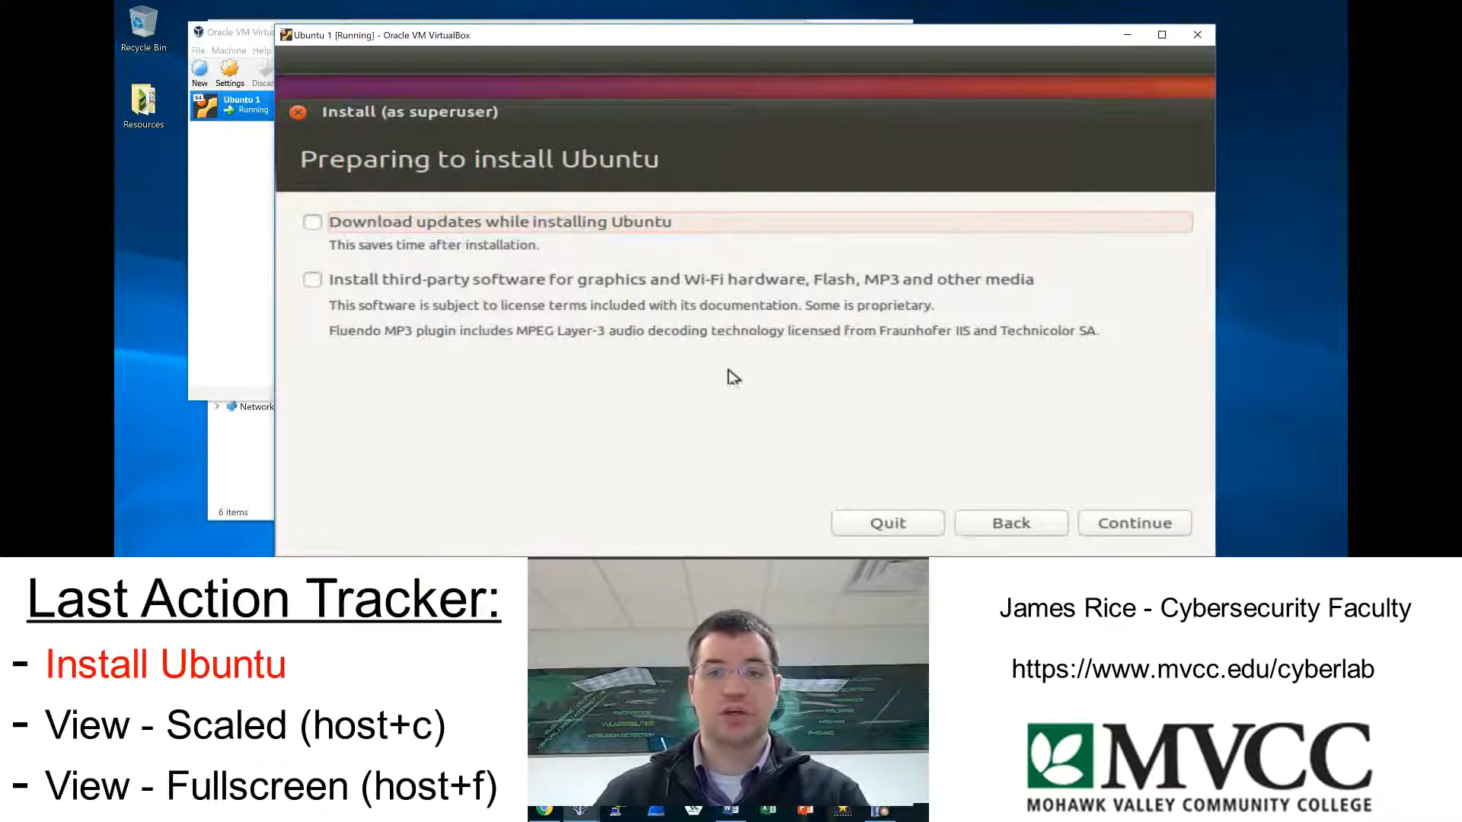
left_click(1125, 527)
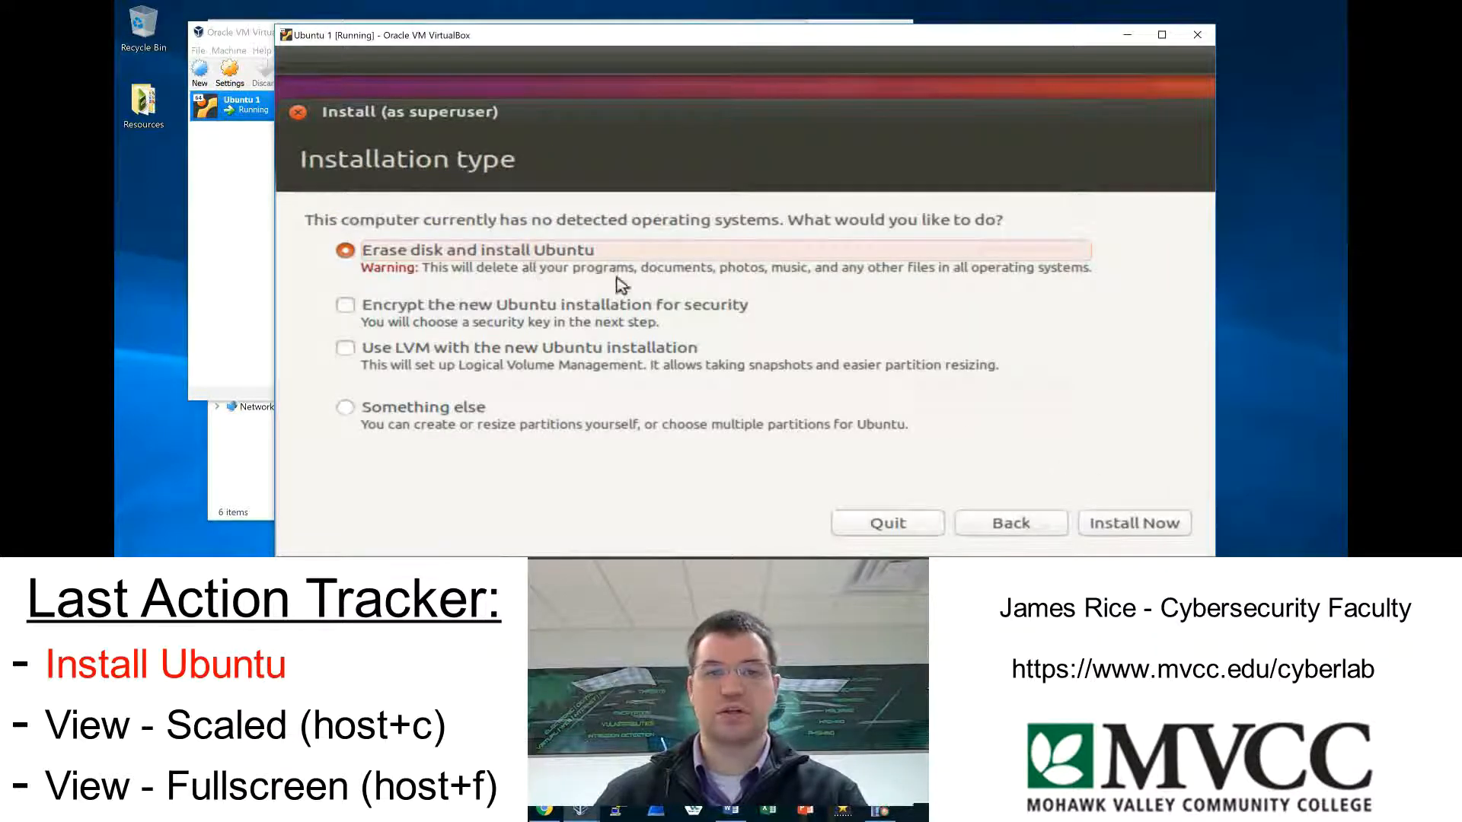
left_click(1138, 522)
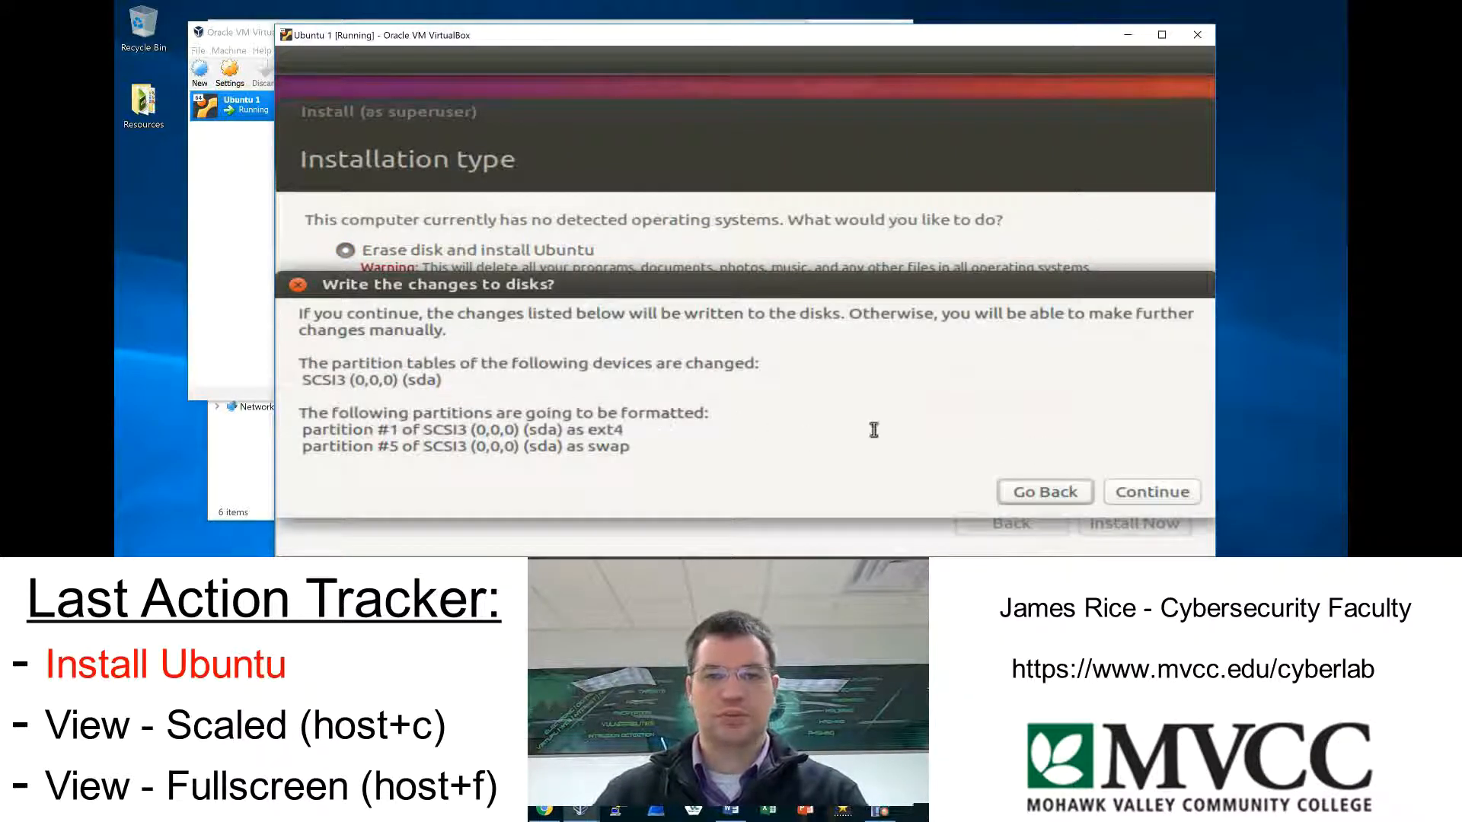
left_click(1162, 495)
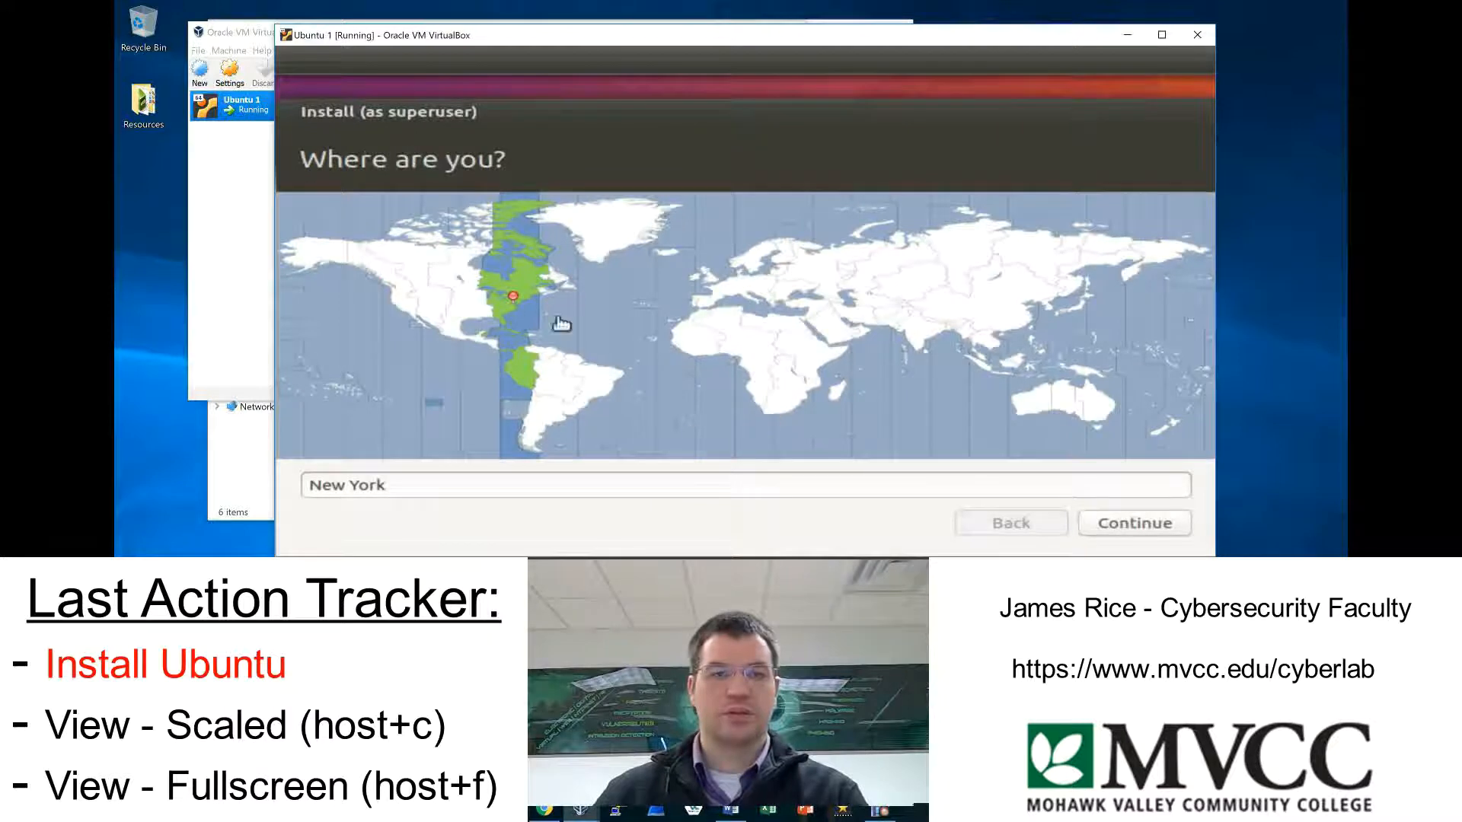
Accept New York as the installation's location and English (US) as its keyboard layout.
left_click(1148, 523)
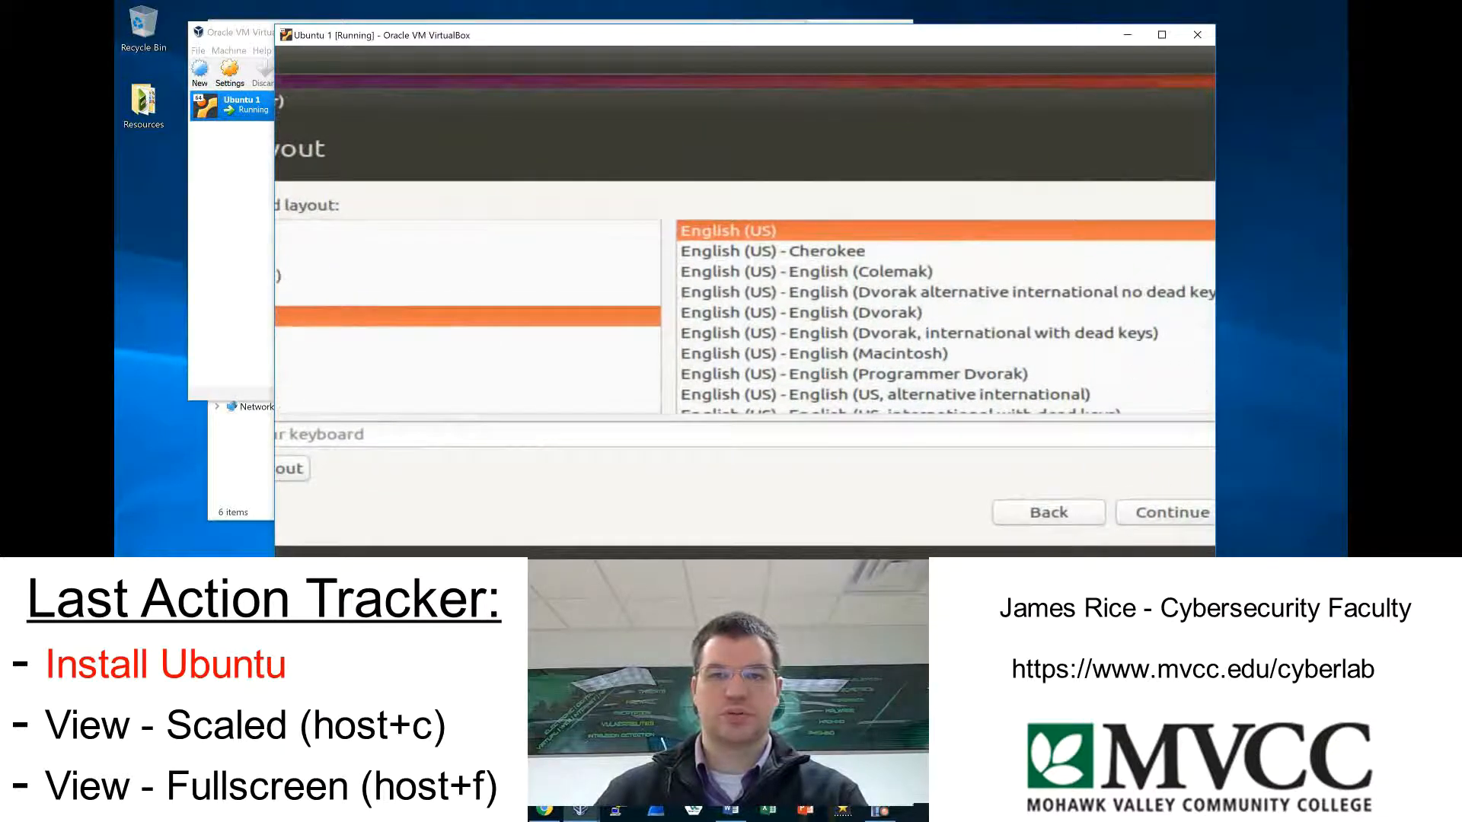
left_click(1151, 511)
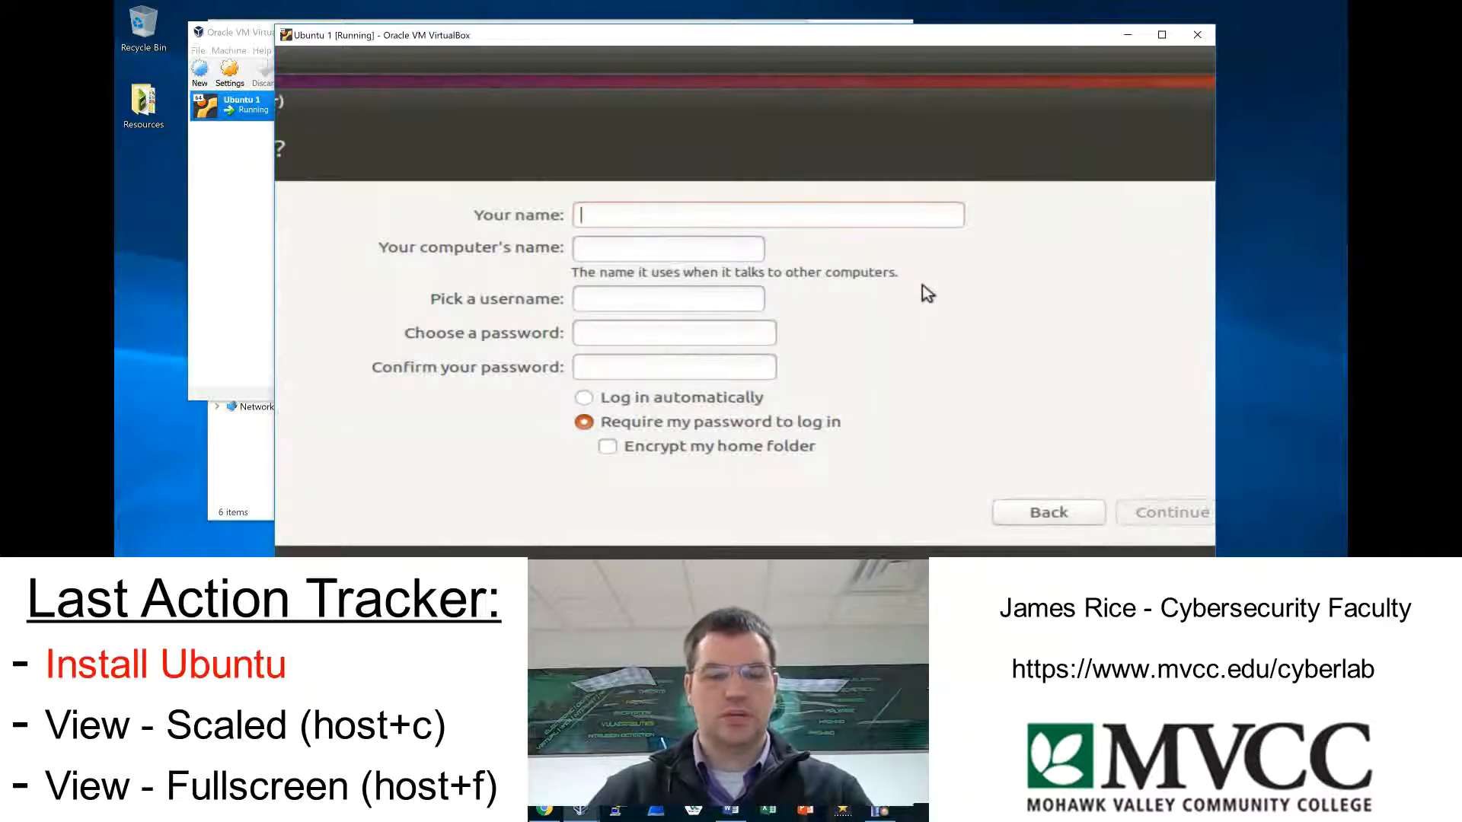
Create the Ubuntu account with the name NSA RRC, enter and confirm the account password, and continue the installation.
type("NSA RRC")
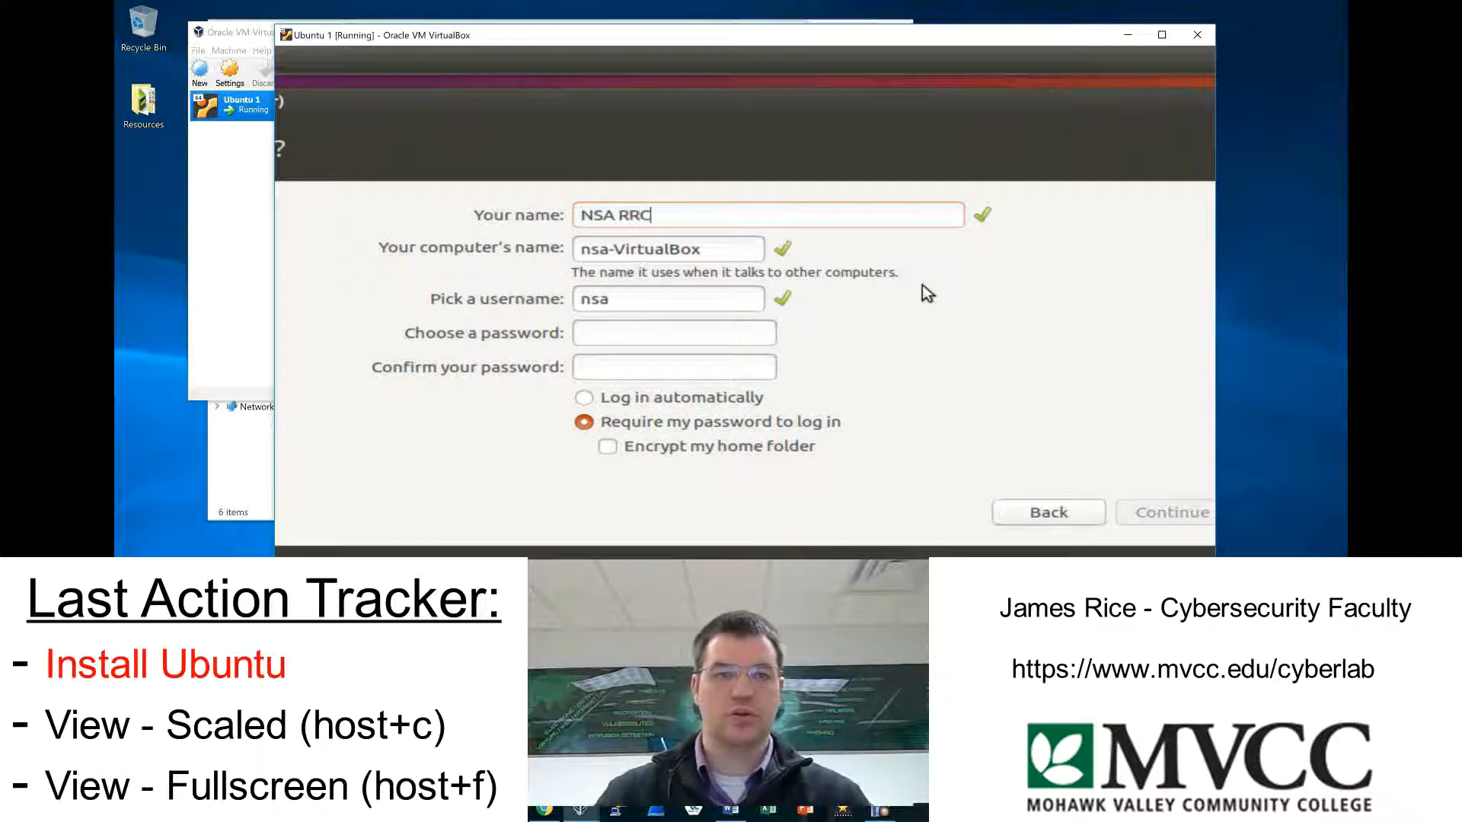
left_click(687, 330)
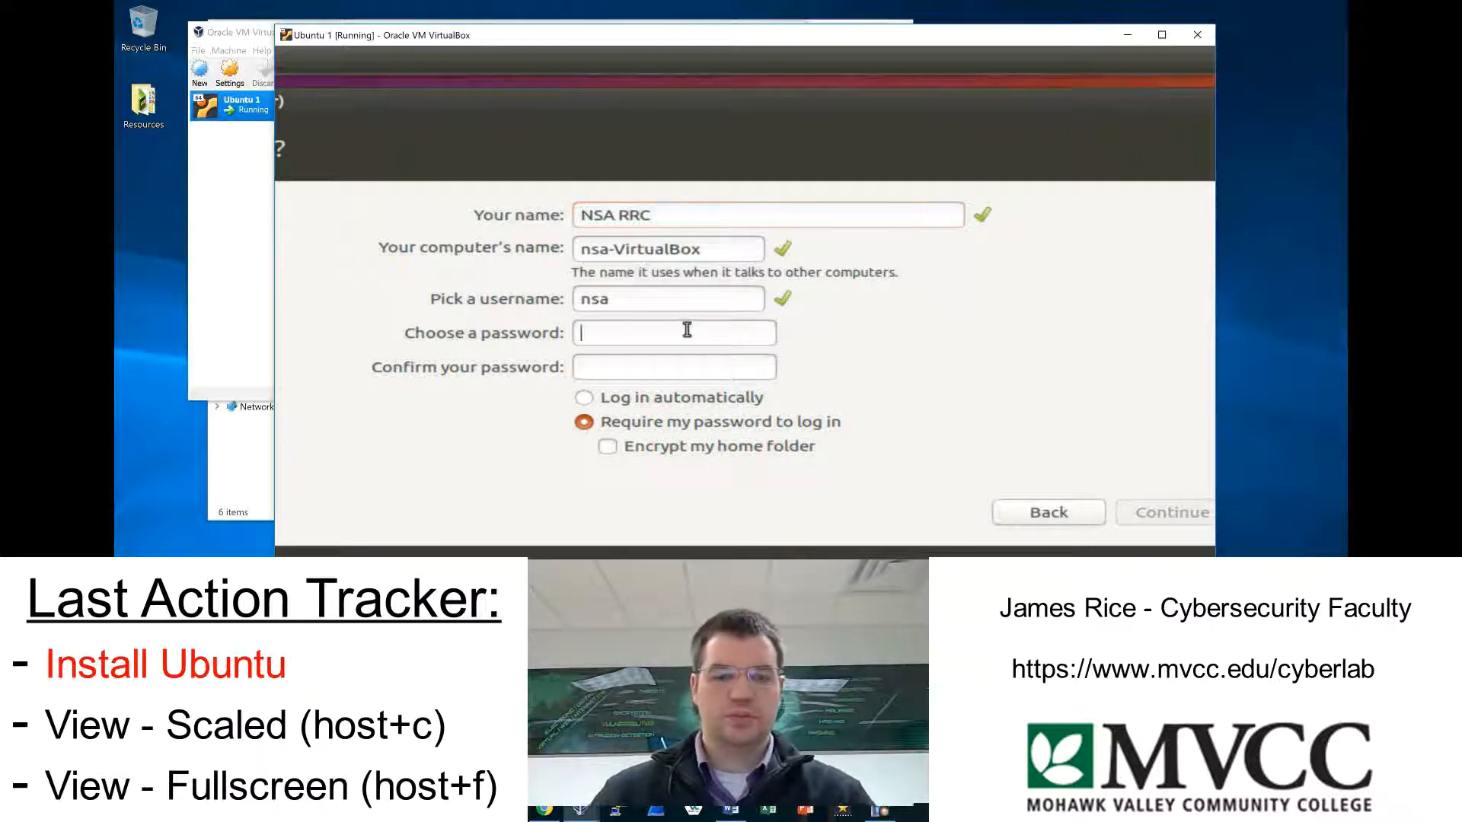
type("nsa●●●●●")
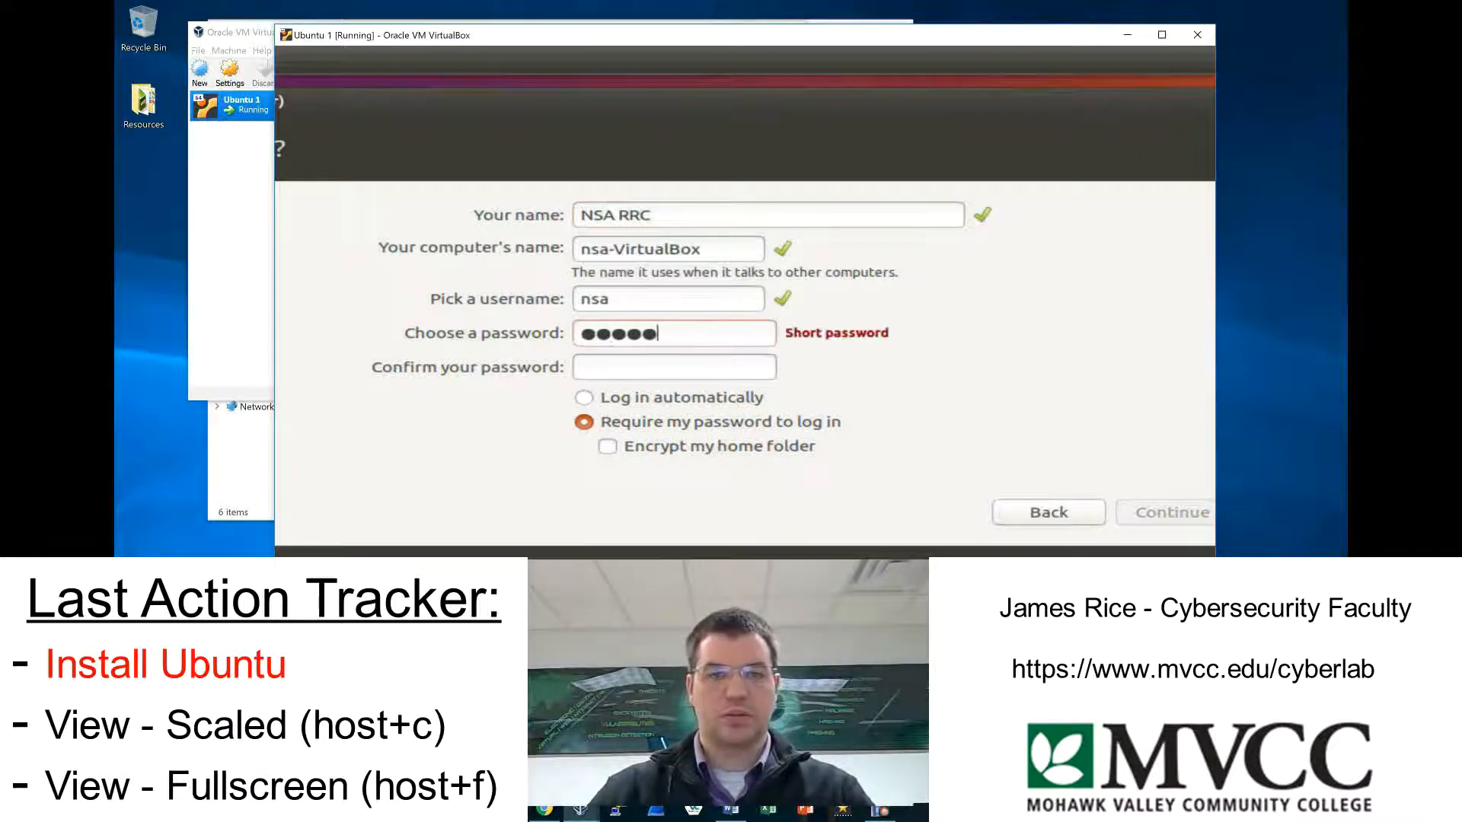
key("Tab")
type("●●●●●●●●")
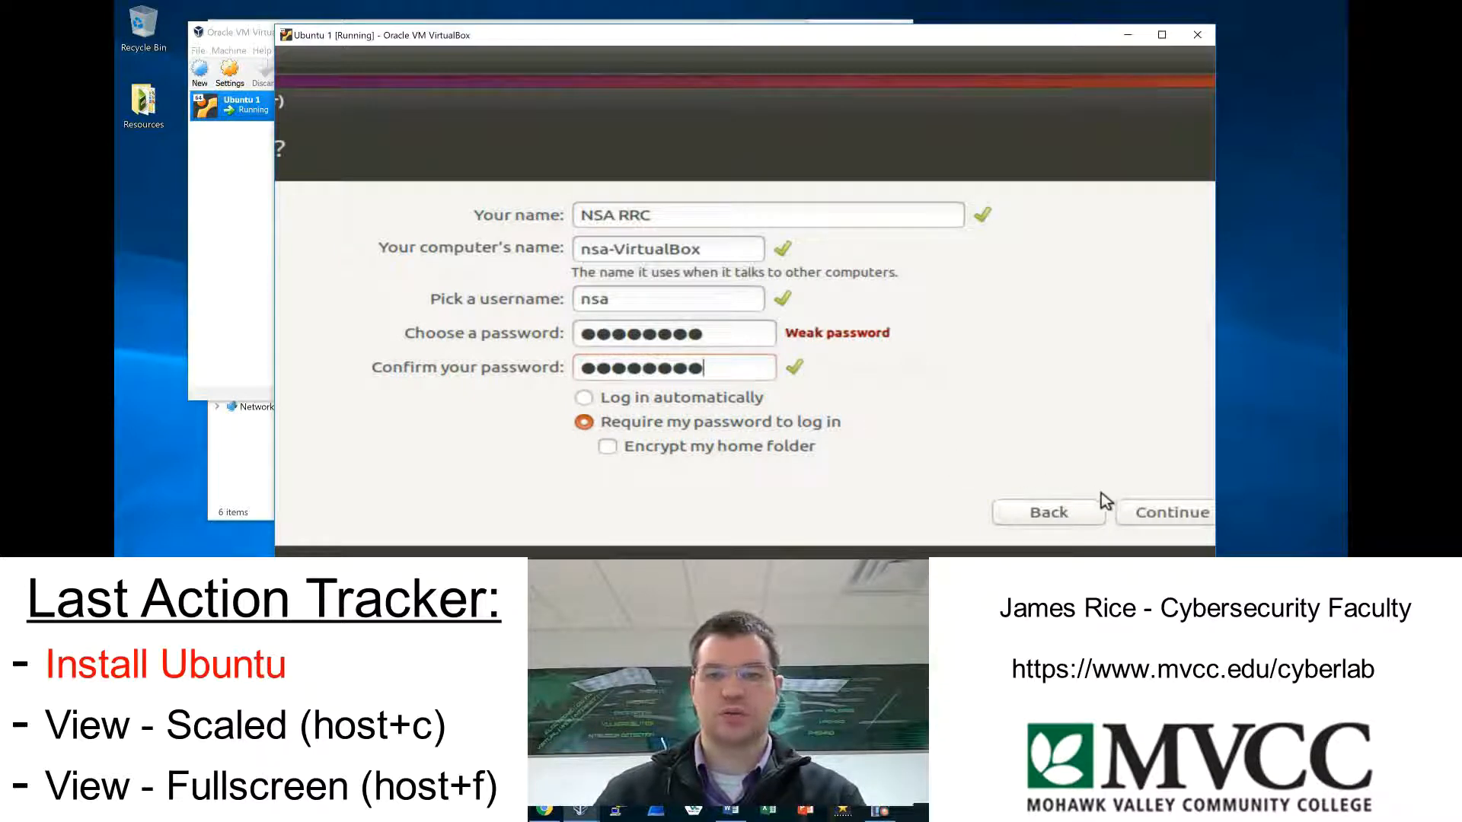
left_click(1147, 514)
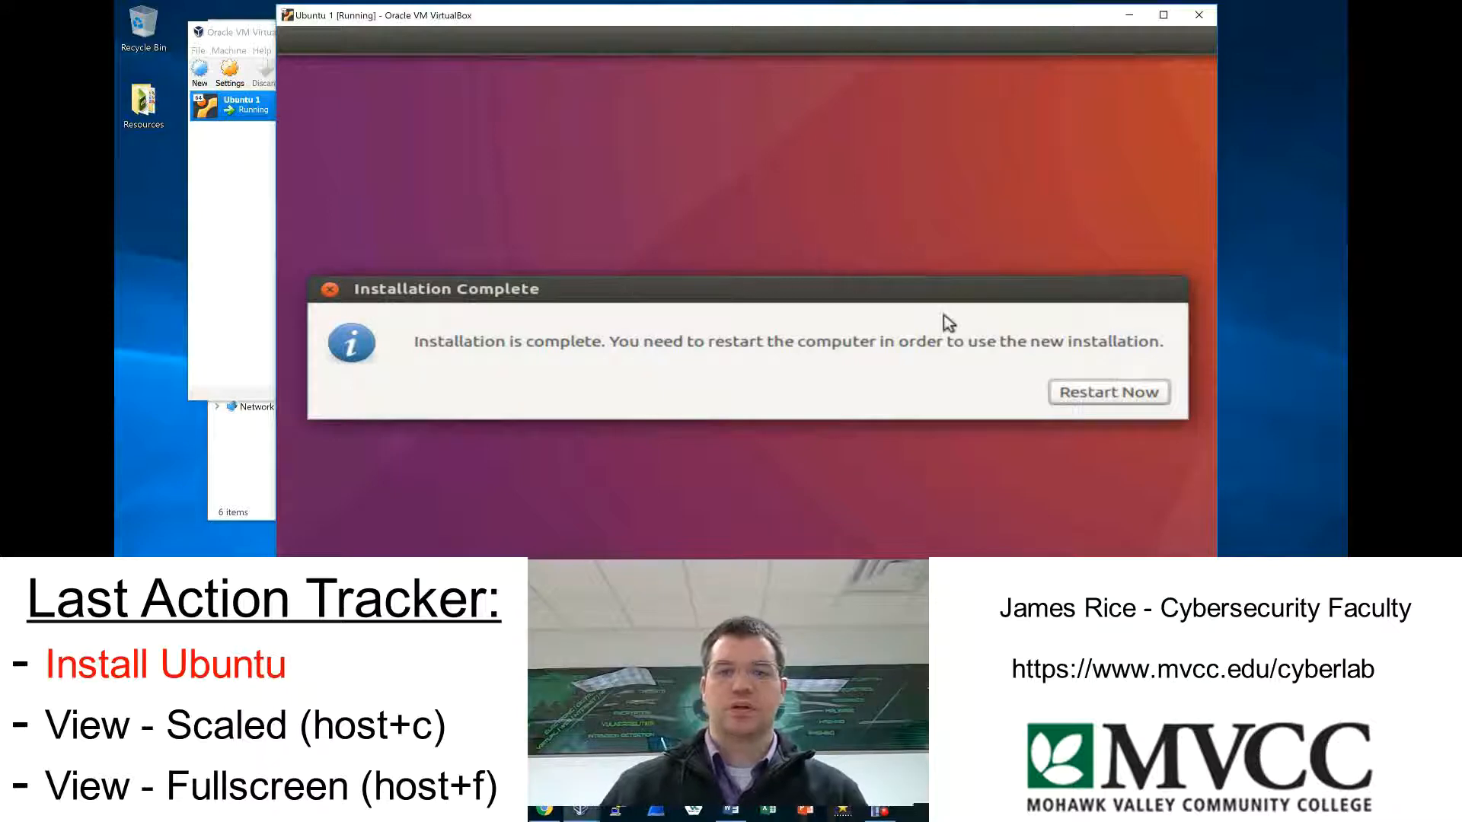
Restart the virtual machine into the new installation, acknowledging the request to remove the installation medium.
left_click(1107, 394)
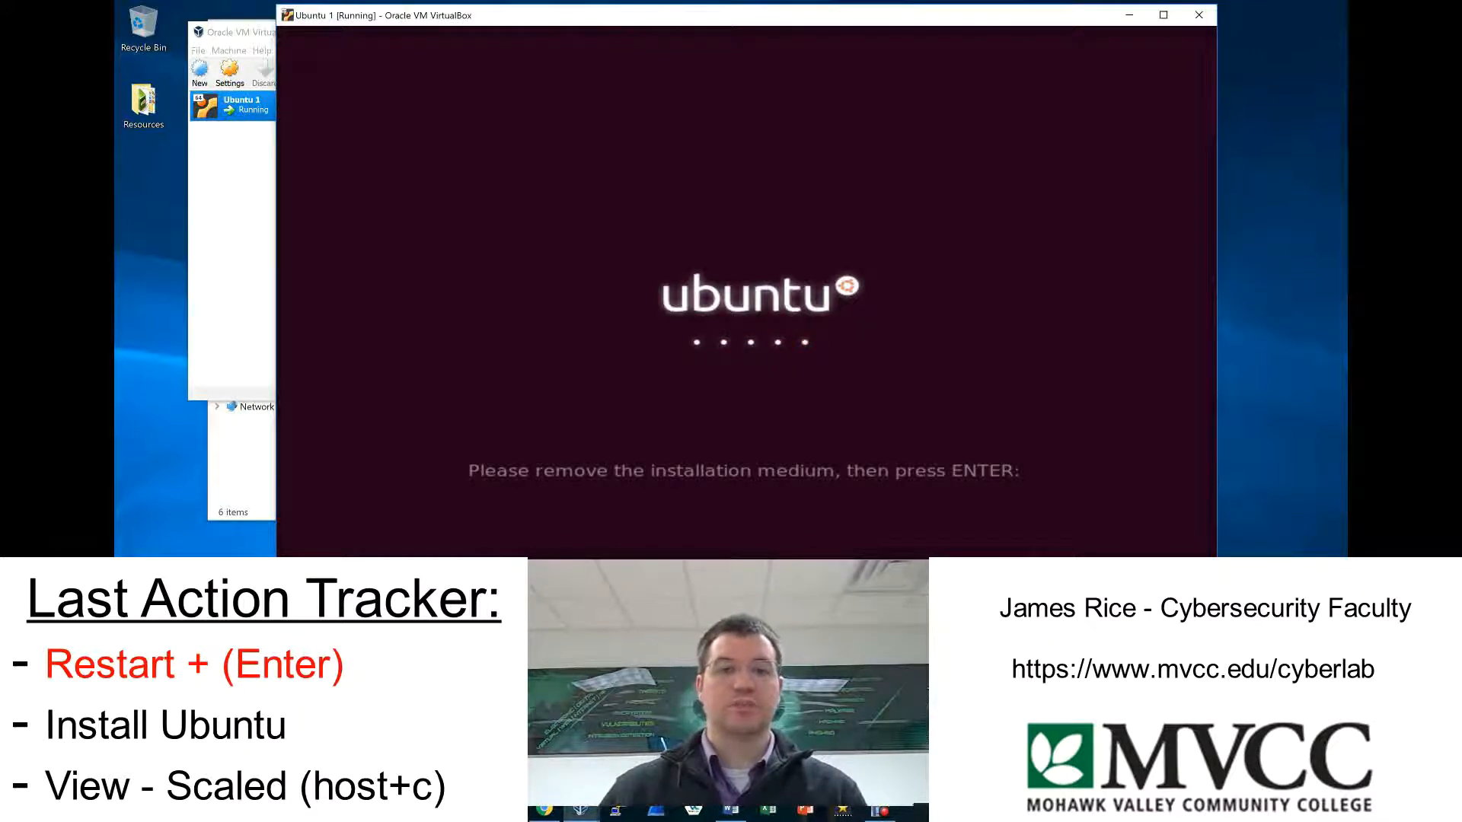
key("Return")
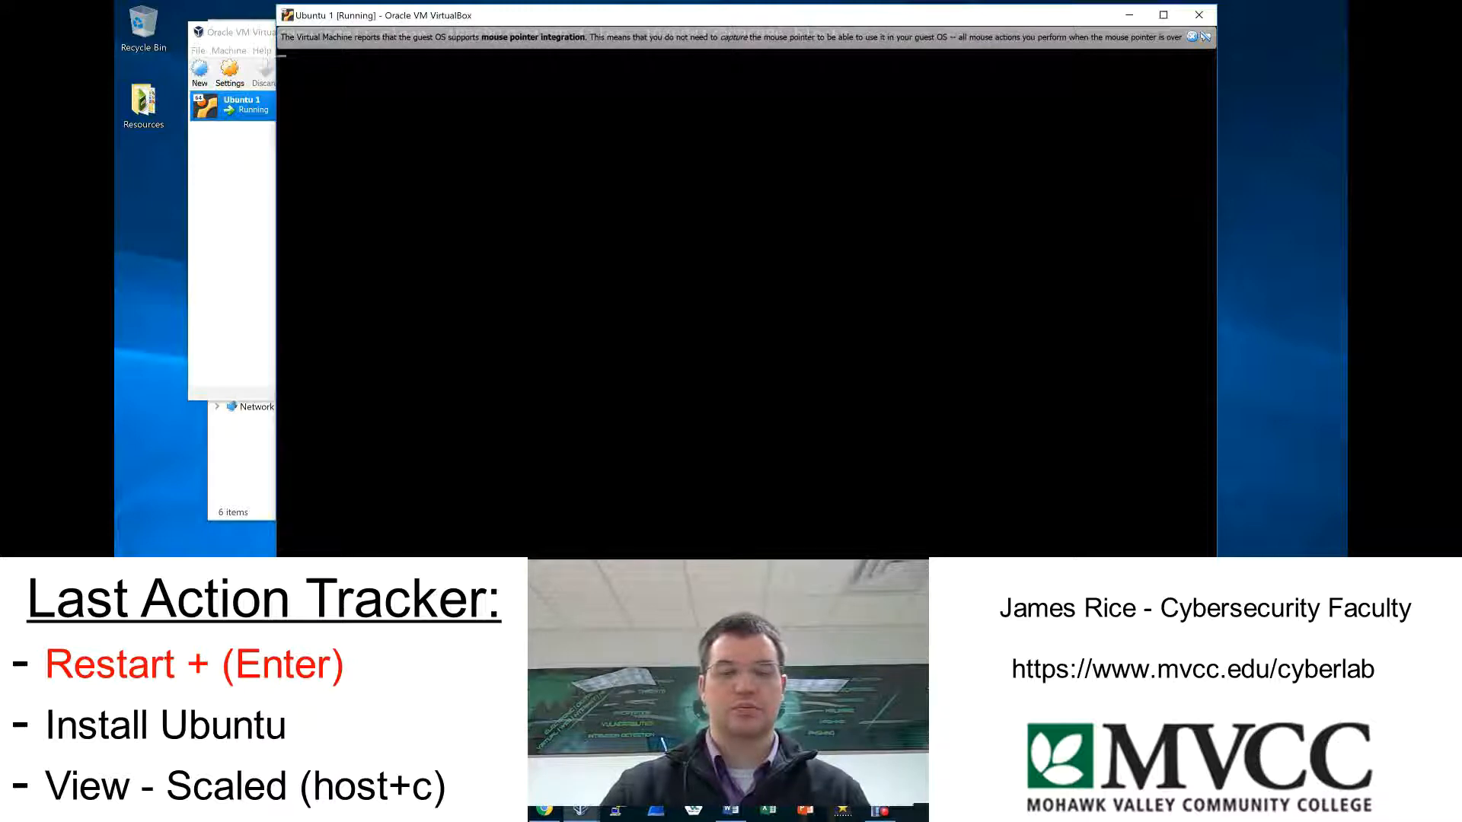
Check the Storage settings of Ubuntu 1 in VirtualBox Manager for attached installation media, and close the settings.
left_click(208, 202)
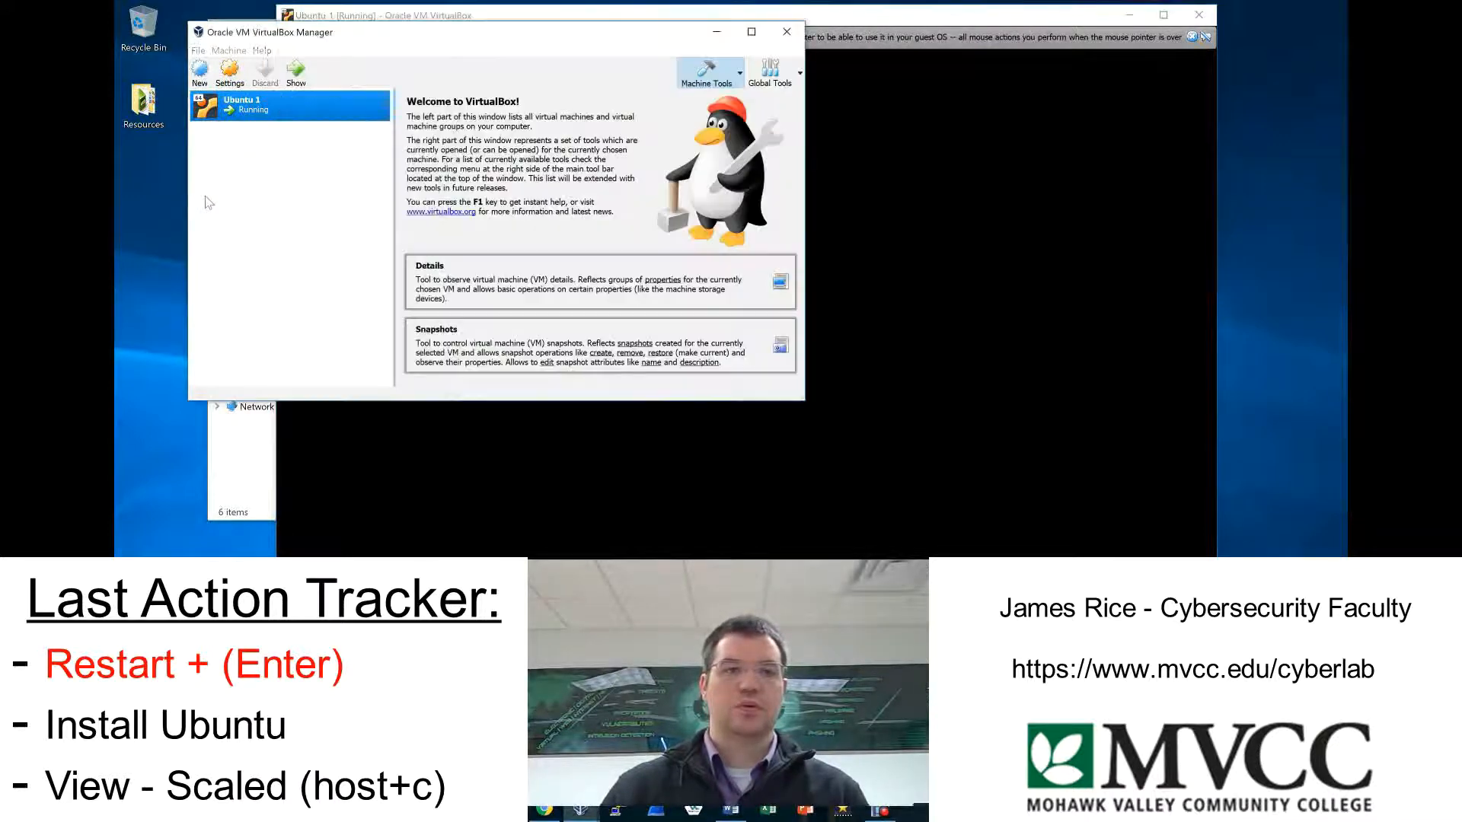
left_click(234, 82)
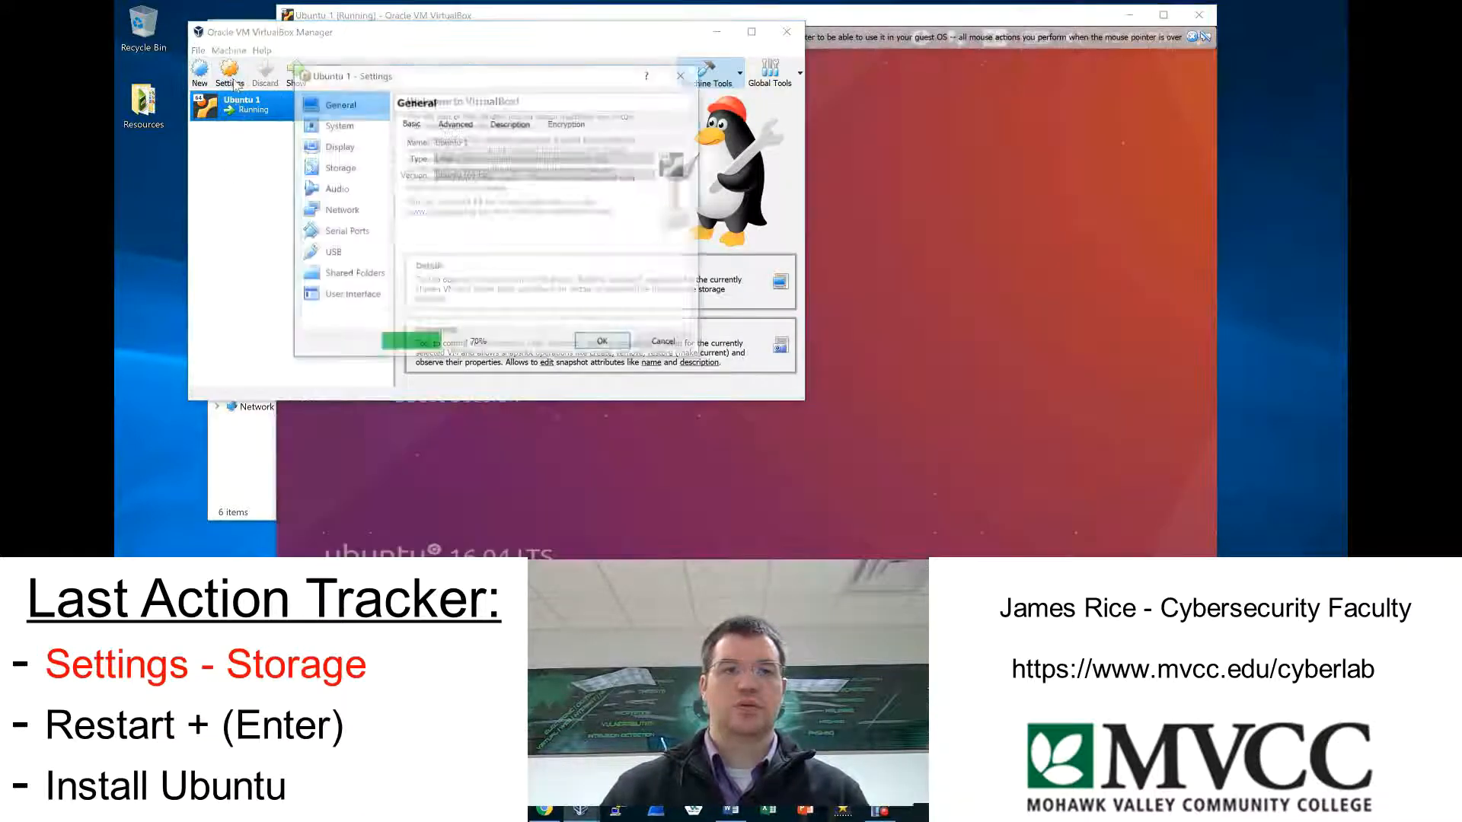
left_click(338, 169)
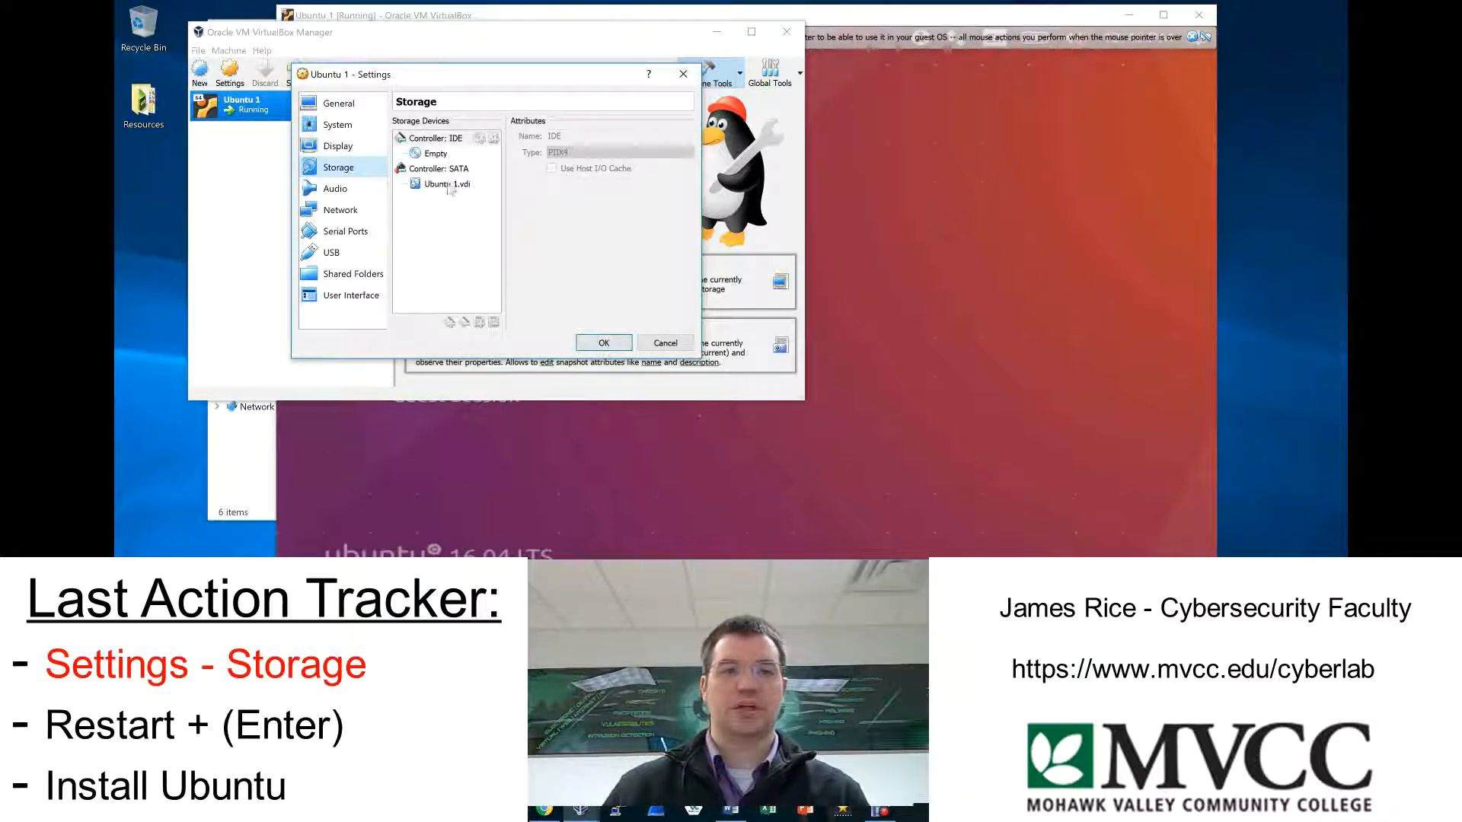
left_click(607, 340)
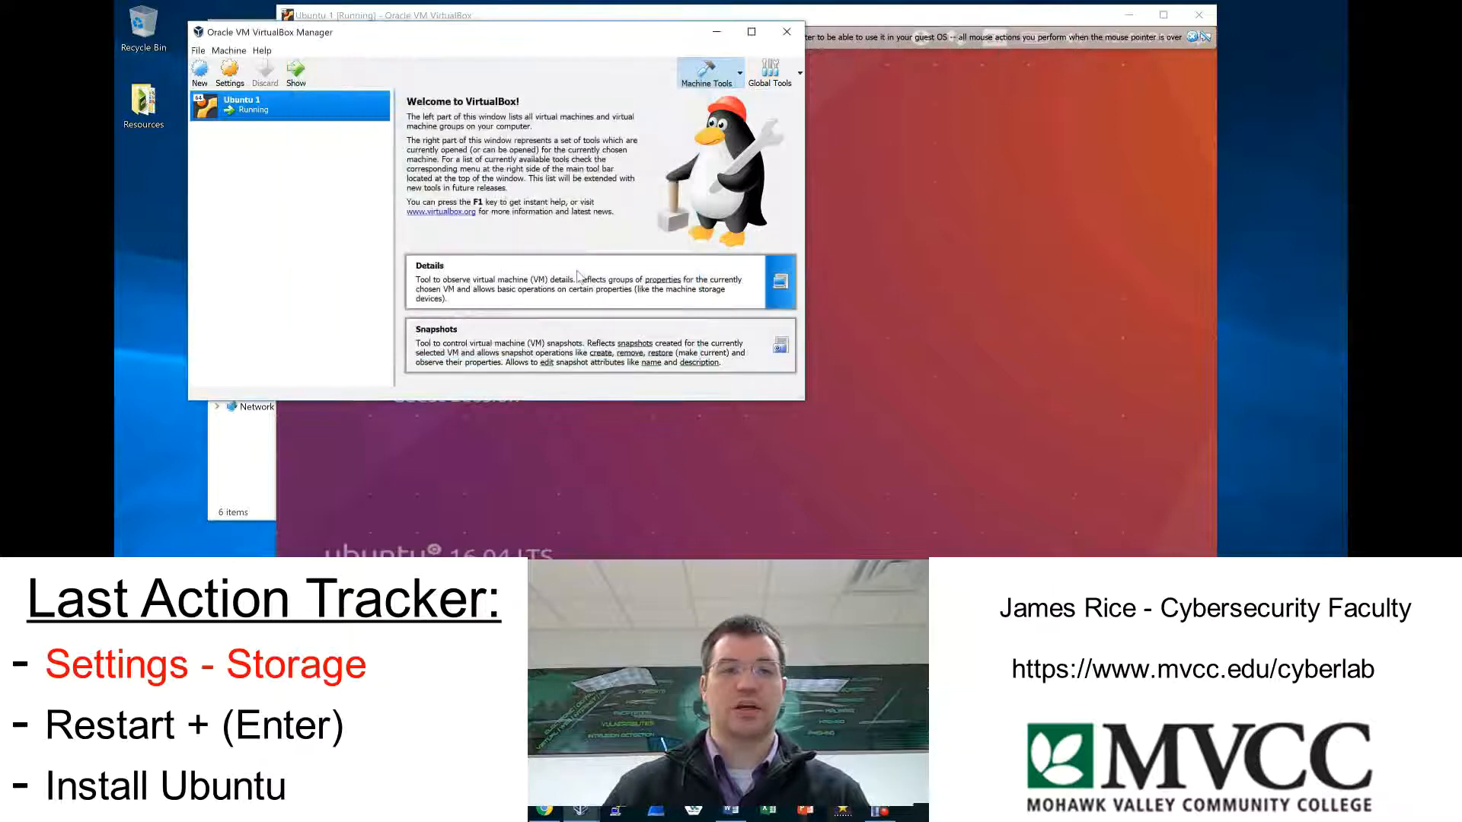
Return to the virtual machine, log in to the NSA RRC account with its password, and dismiss the mouse pointer integration notice.
left_click(857, 236)
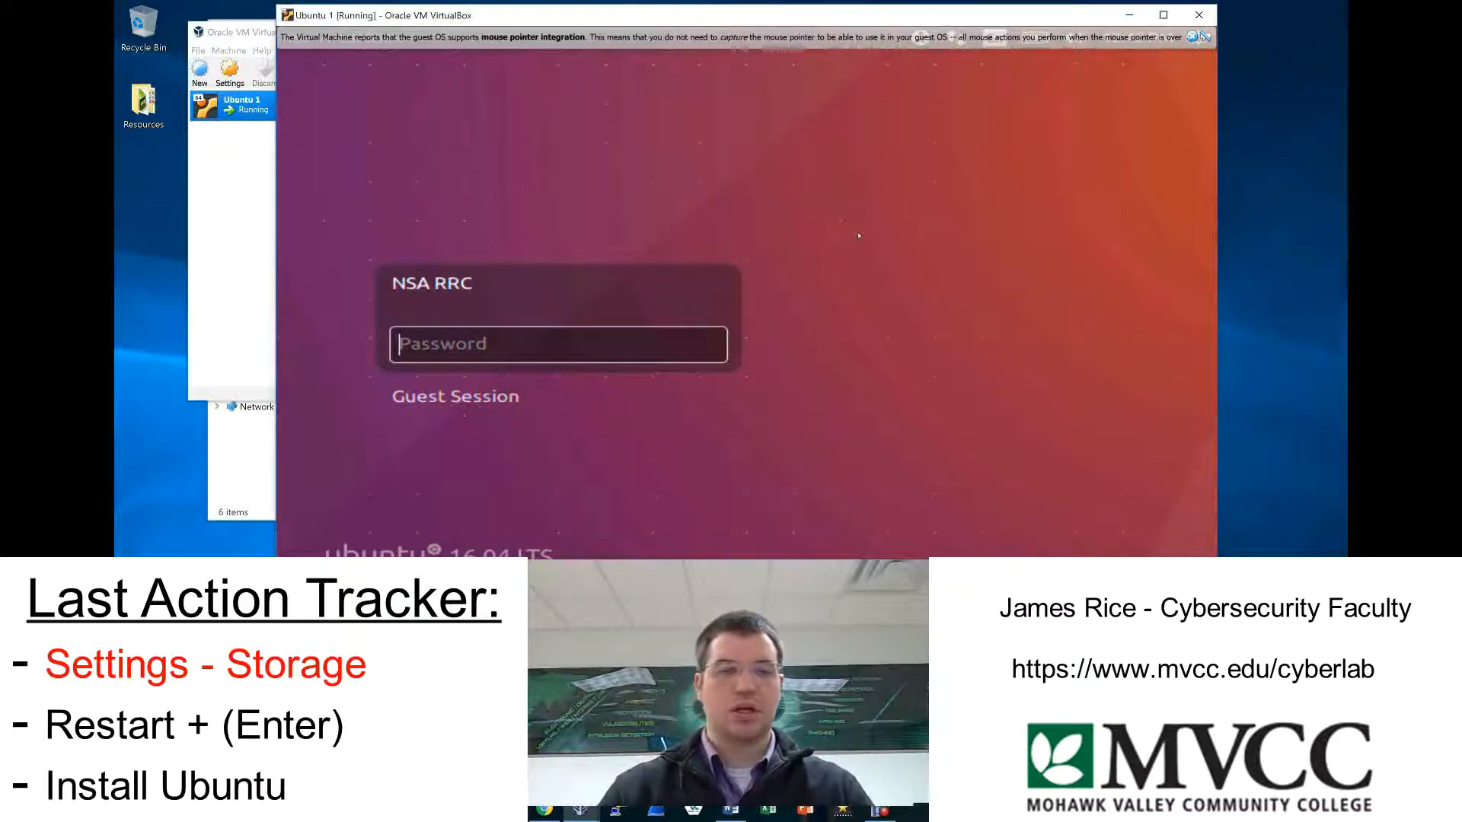
type("••••••••")
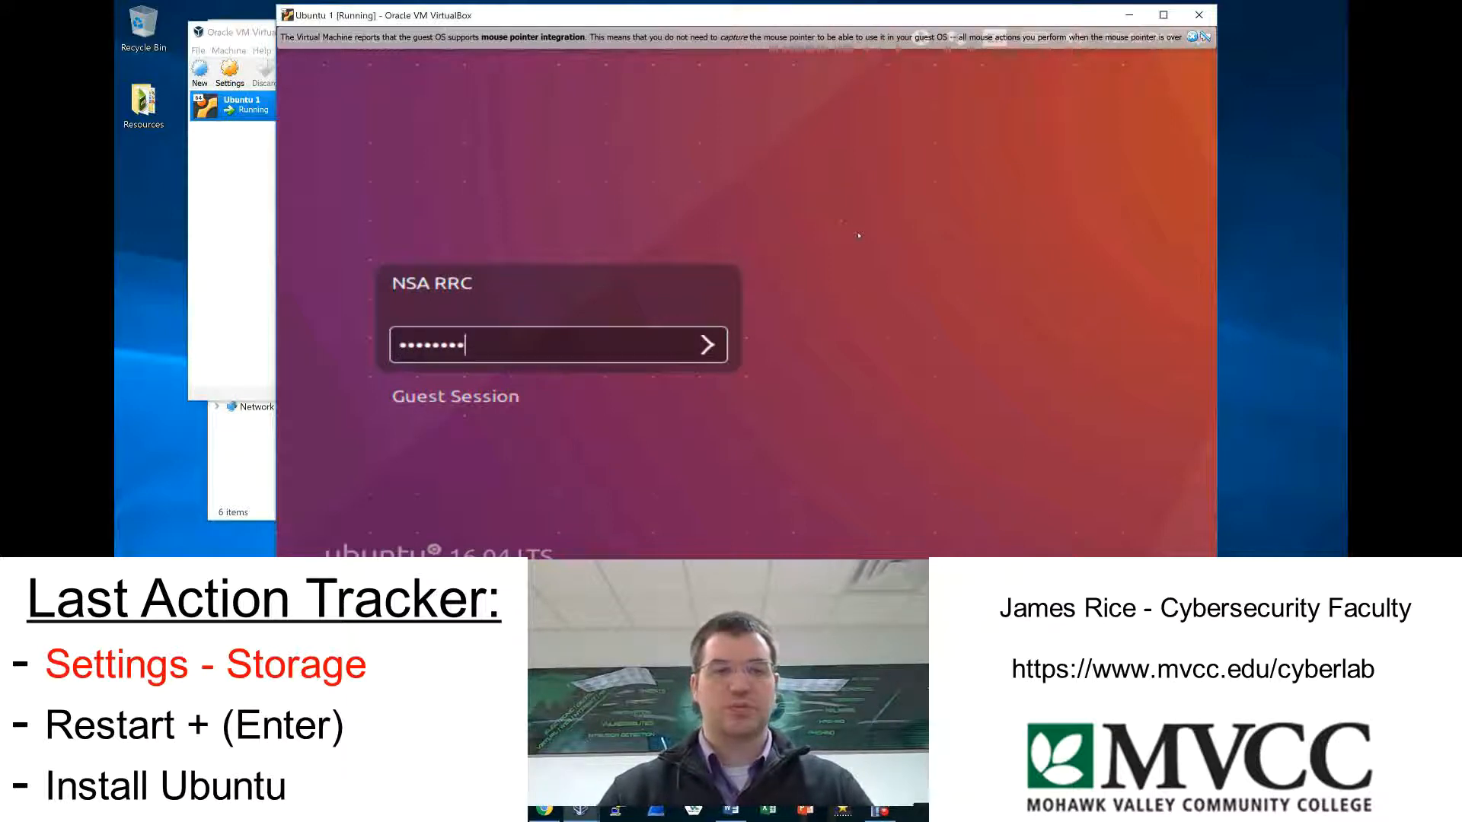
key("Return")
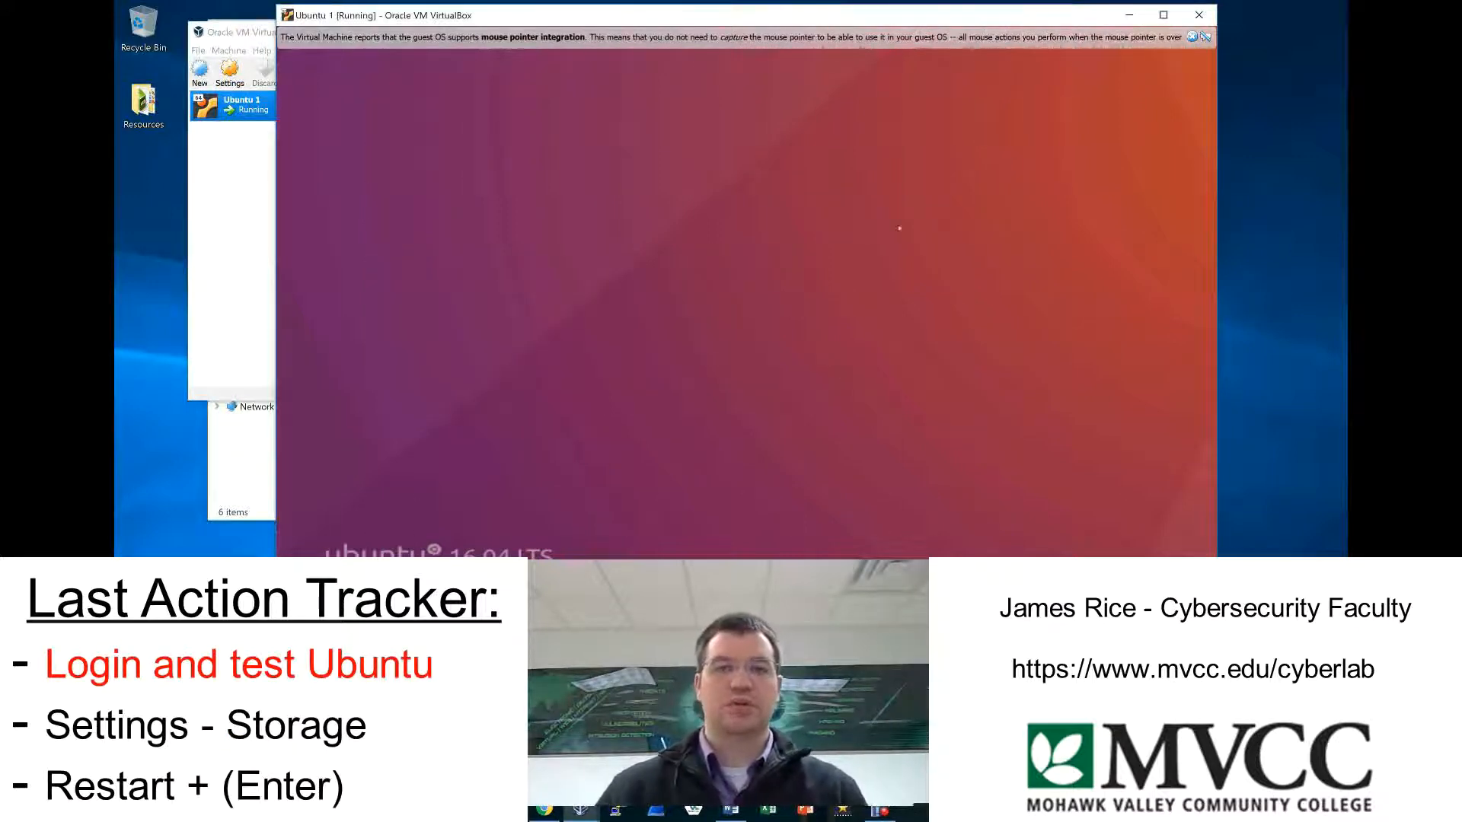
left_click(1204, 36)
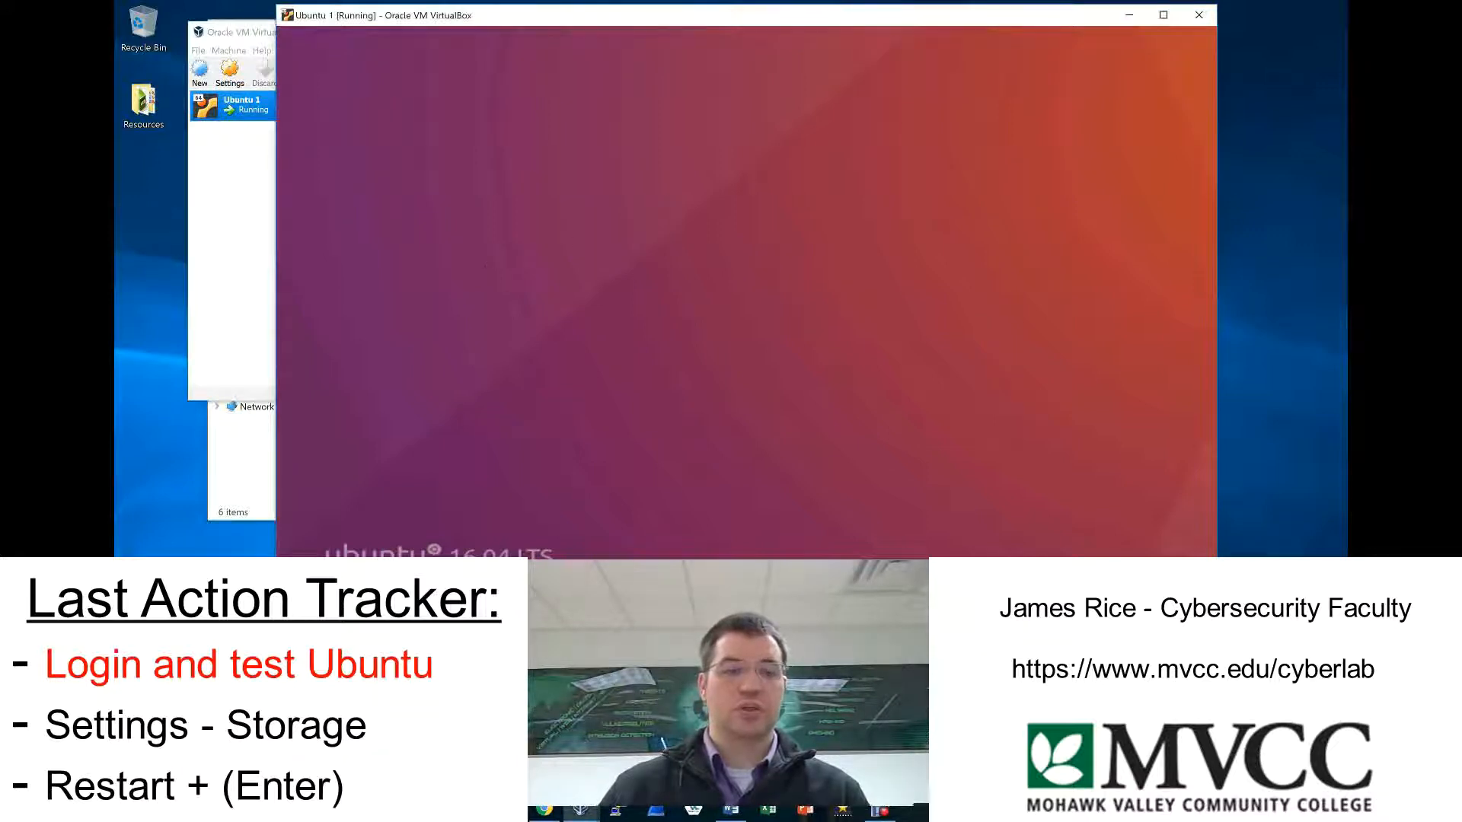
Switch to File Explorer, examine the virtual machine files in the Ubuntu 1 folder under NSA RRC, and minimize the window.
left_click(507, 809)
mouse_move(507, 746)
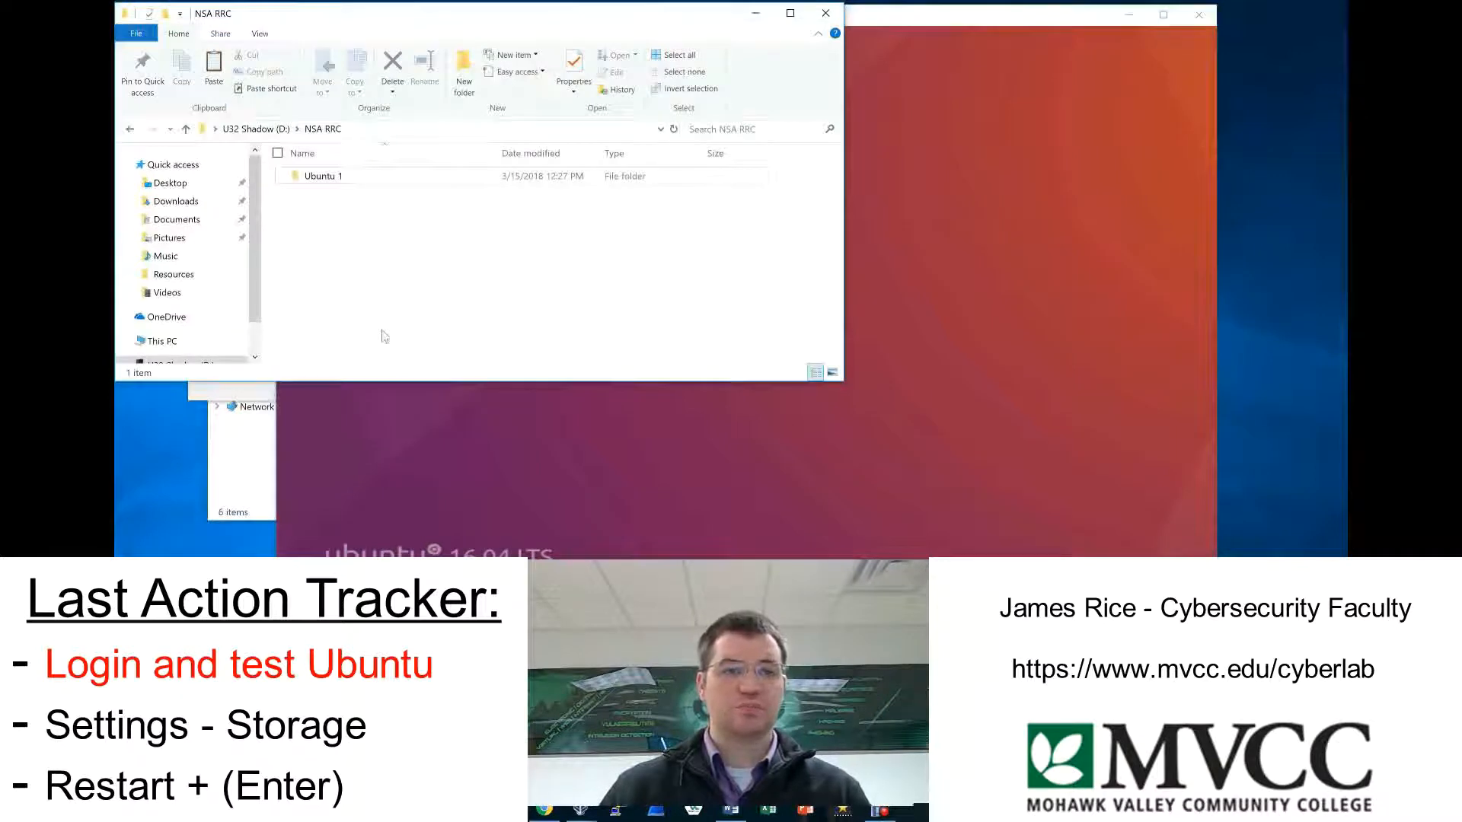
left_click_drag(590, 380, 590, 526)
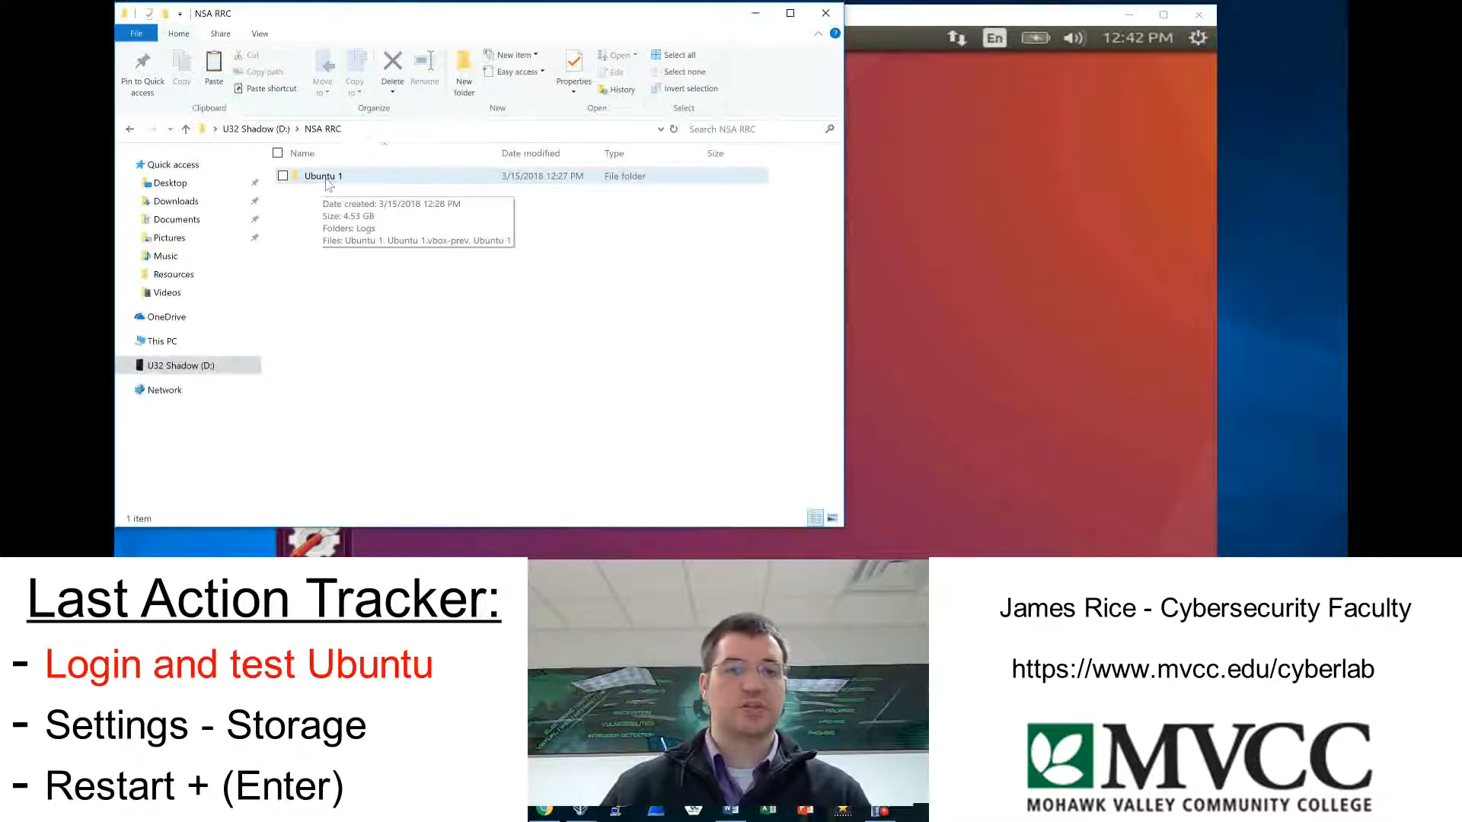
double_click(326, 178)
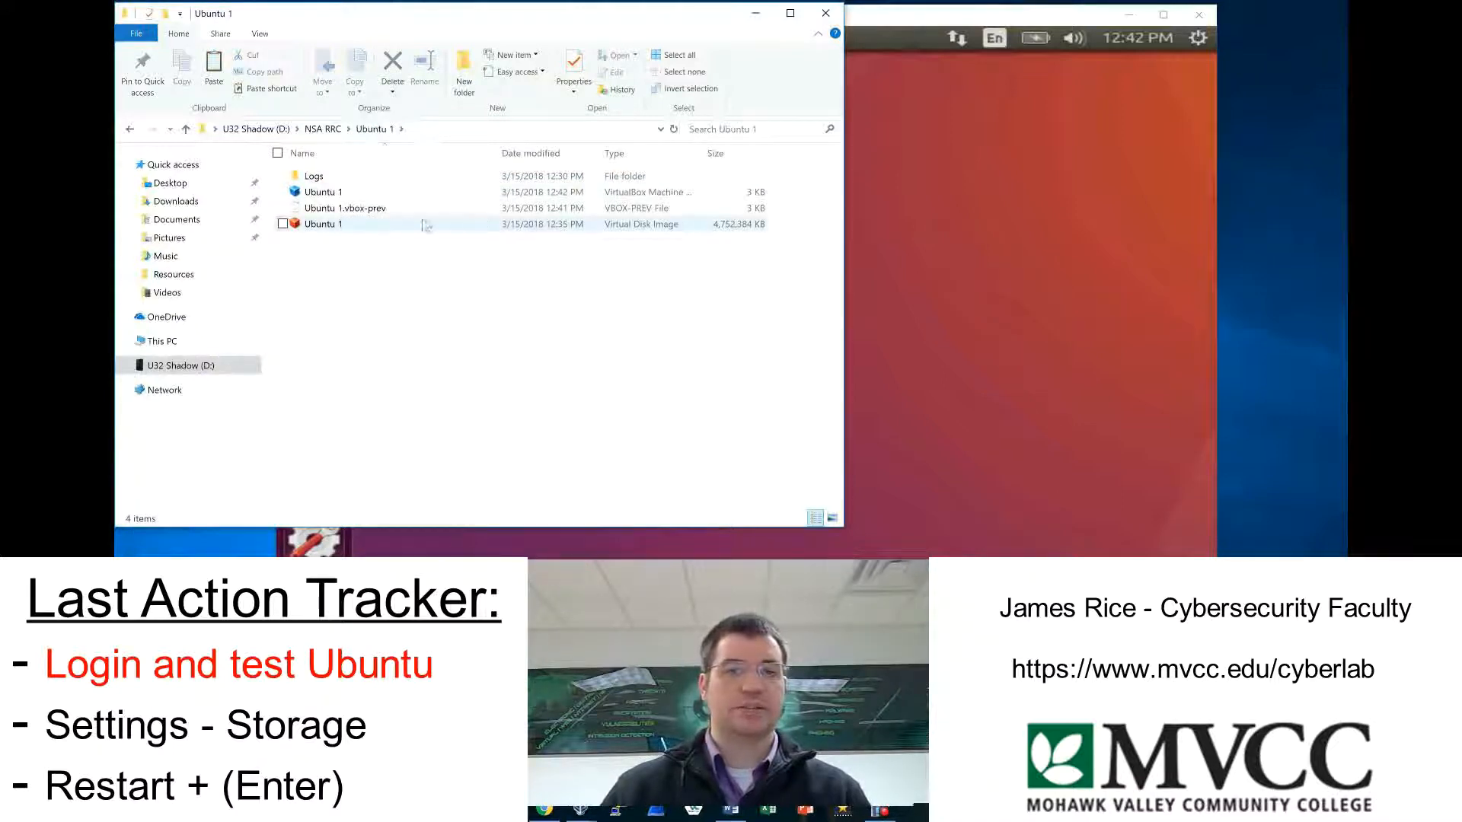
left_click(140, 129)
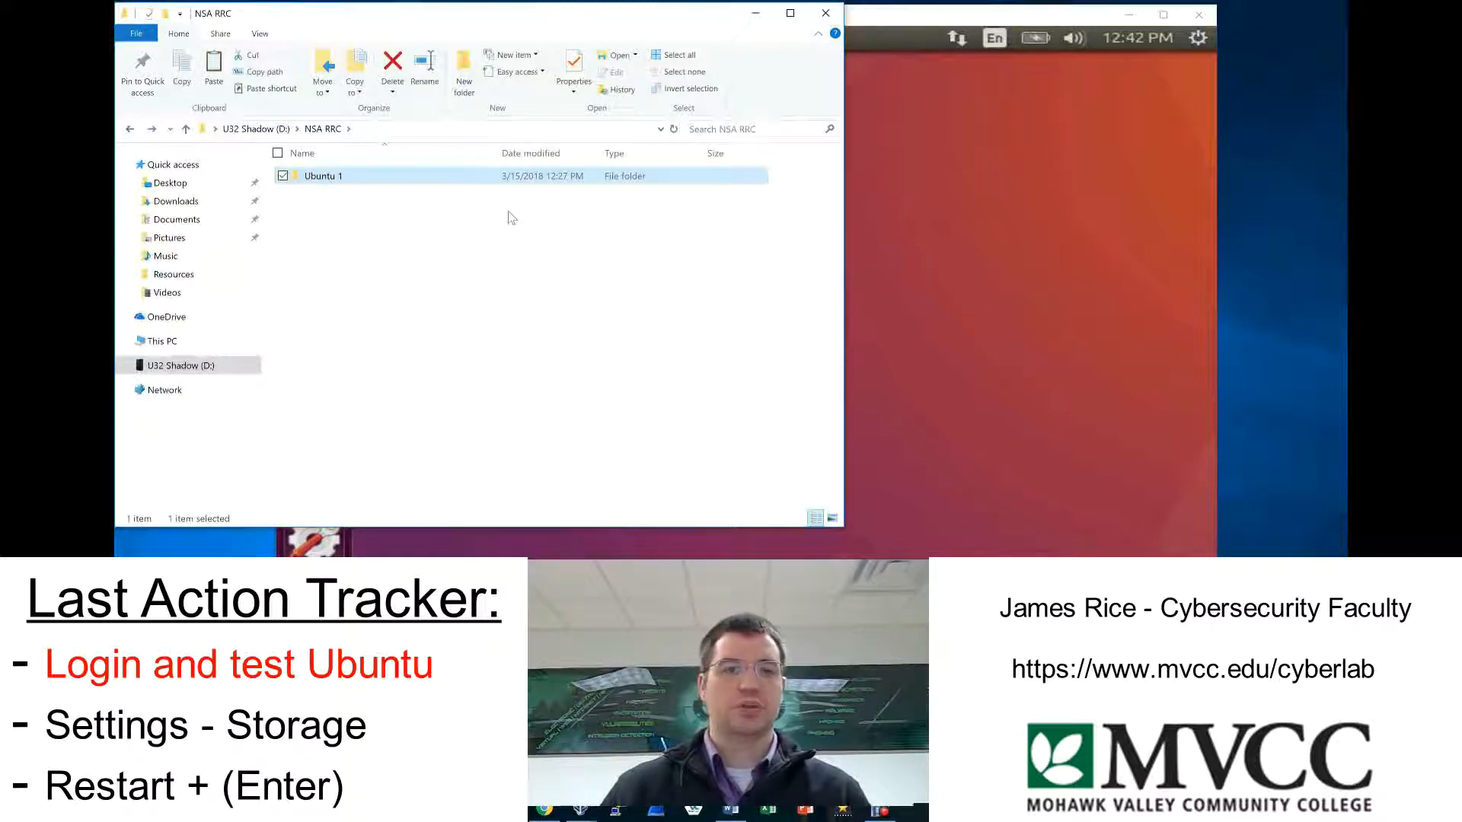
left_click(752, 19)
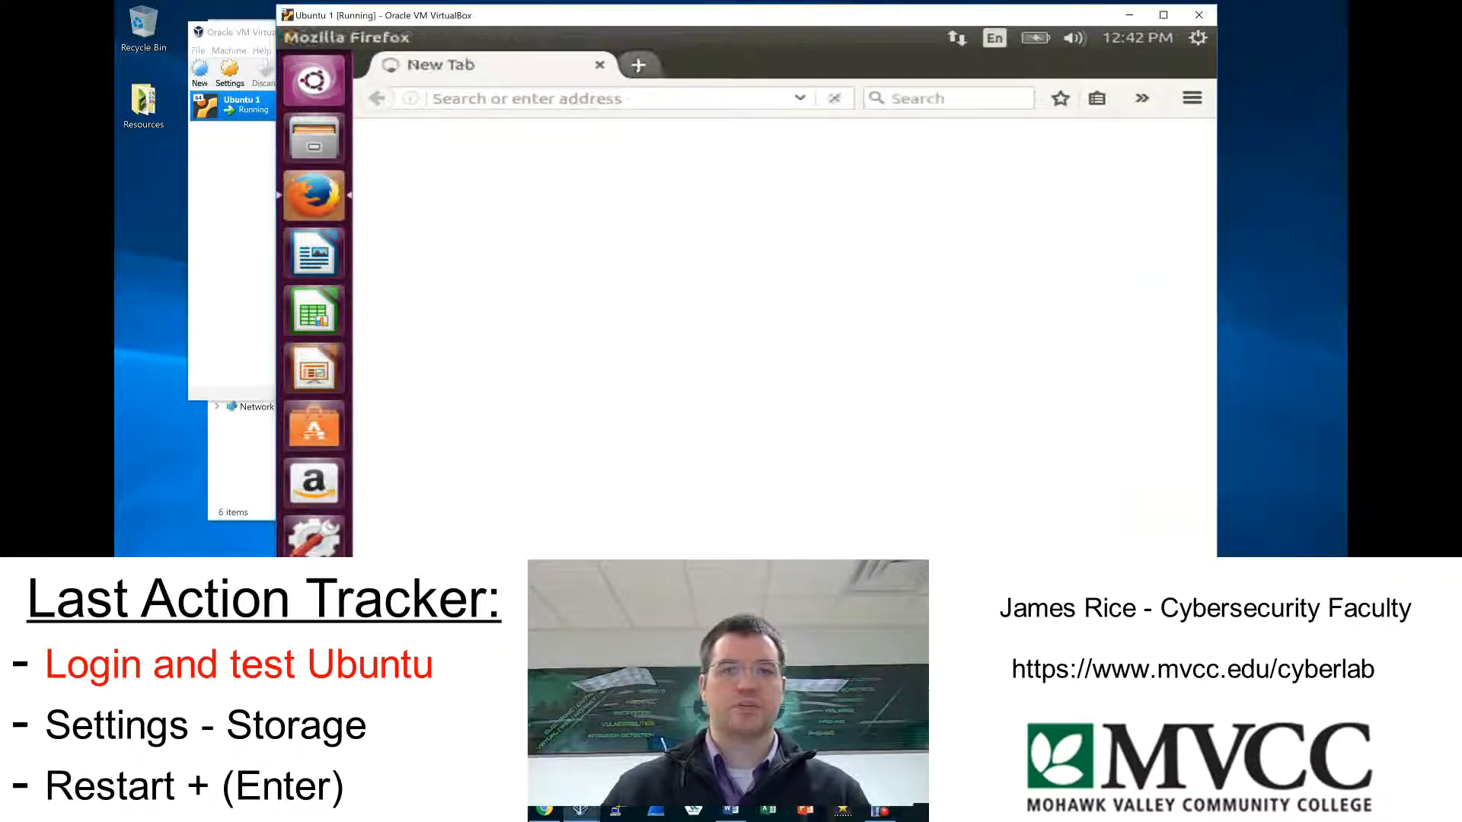
Test the guest's internet access by loading mvcc.edu in a new Firefox tab, and close both browser tabs.
left_click(638, 64)
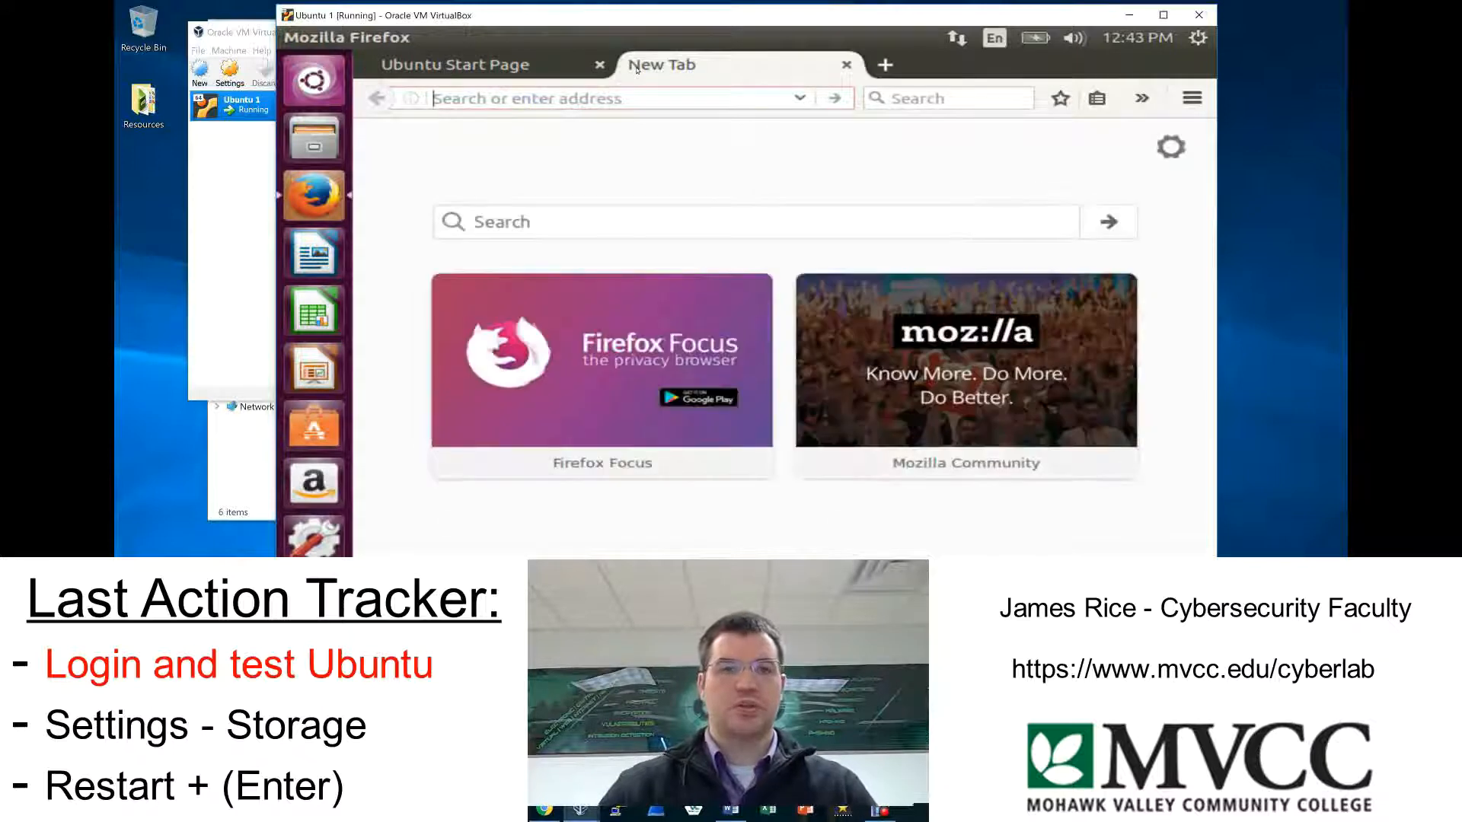
type("mvcc.edu")
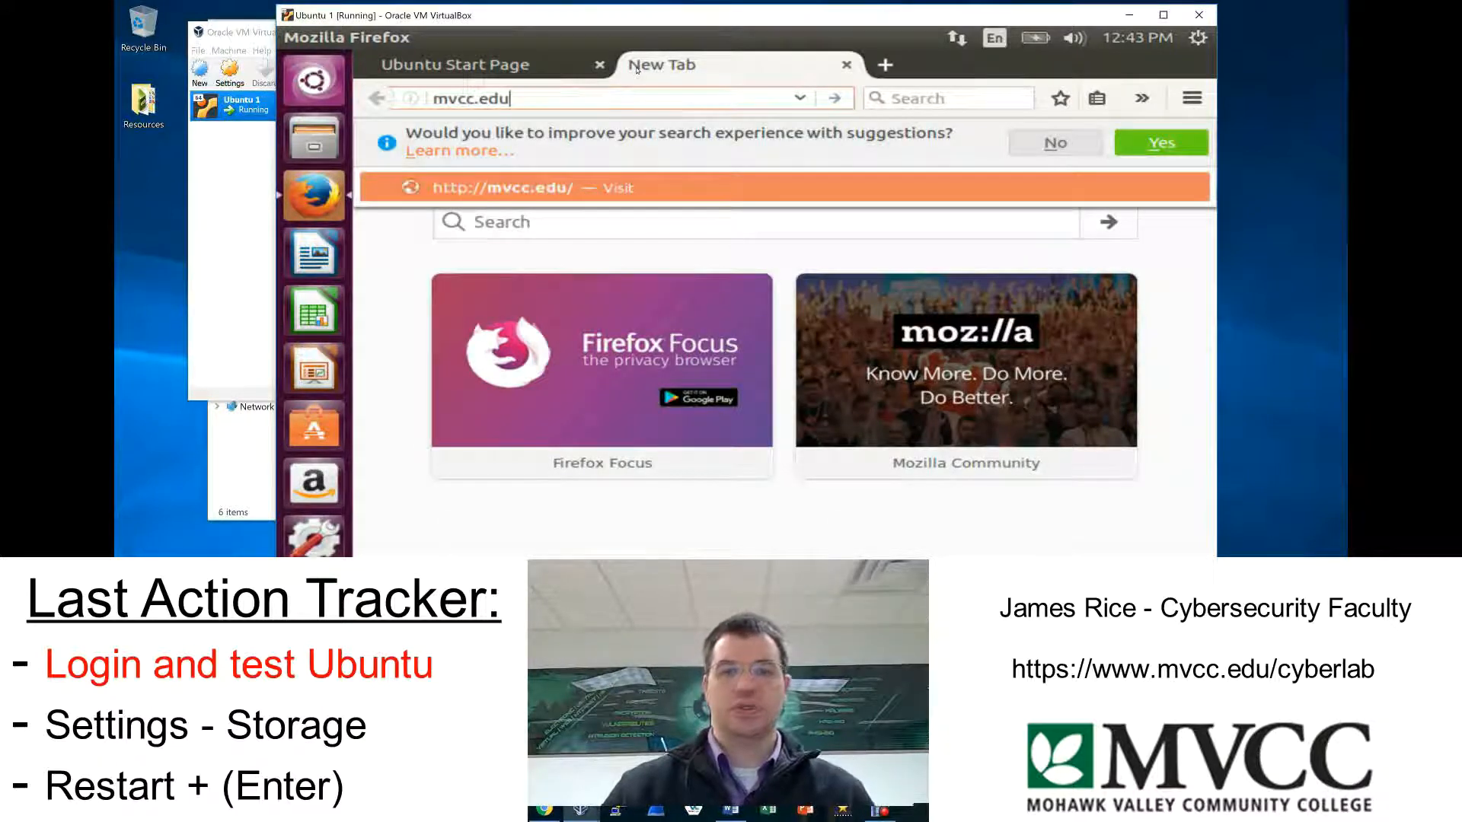
key("Return")
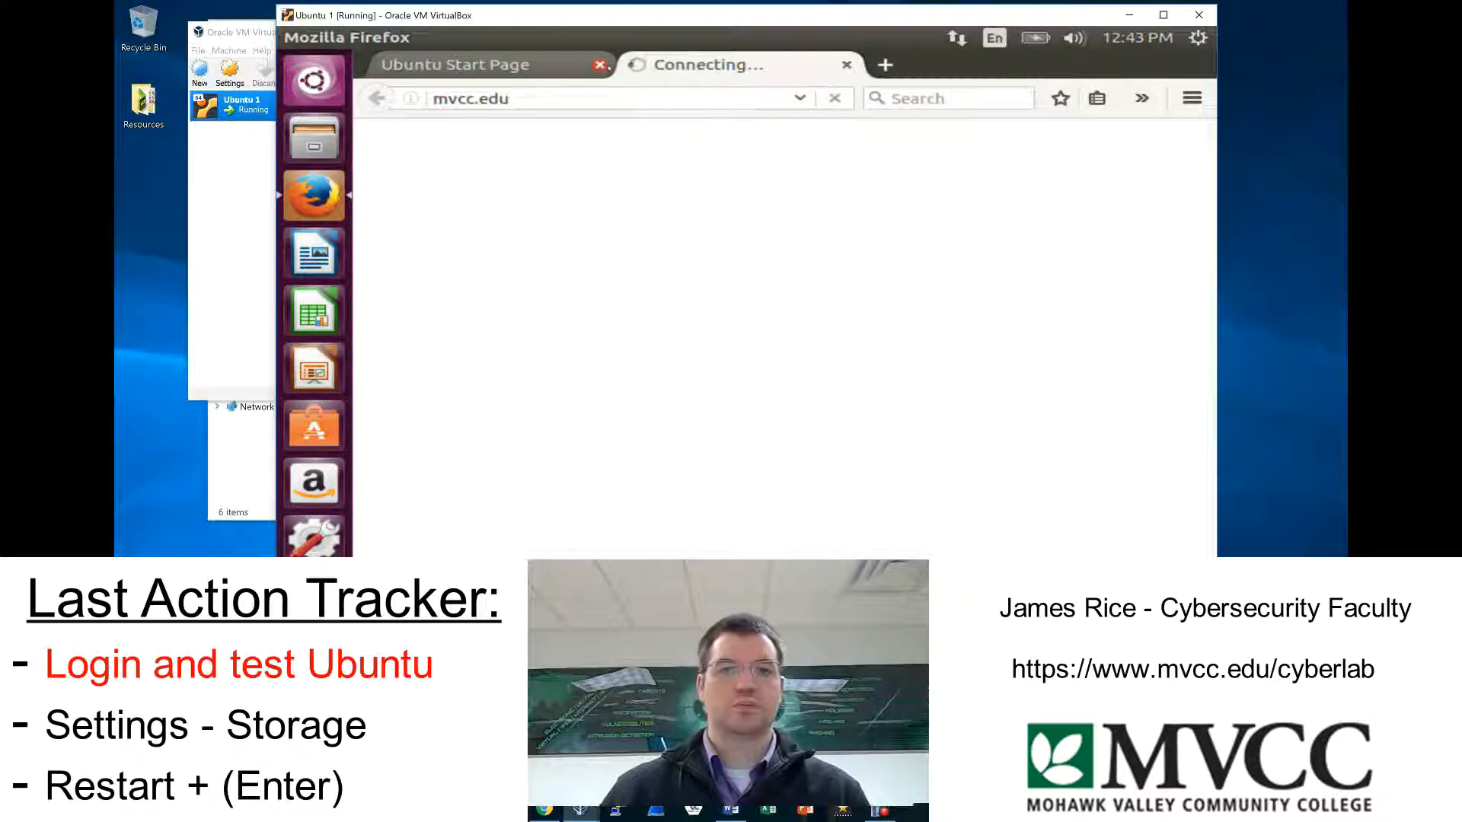
left_click(607, 66)
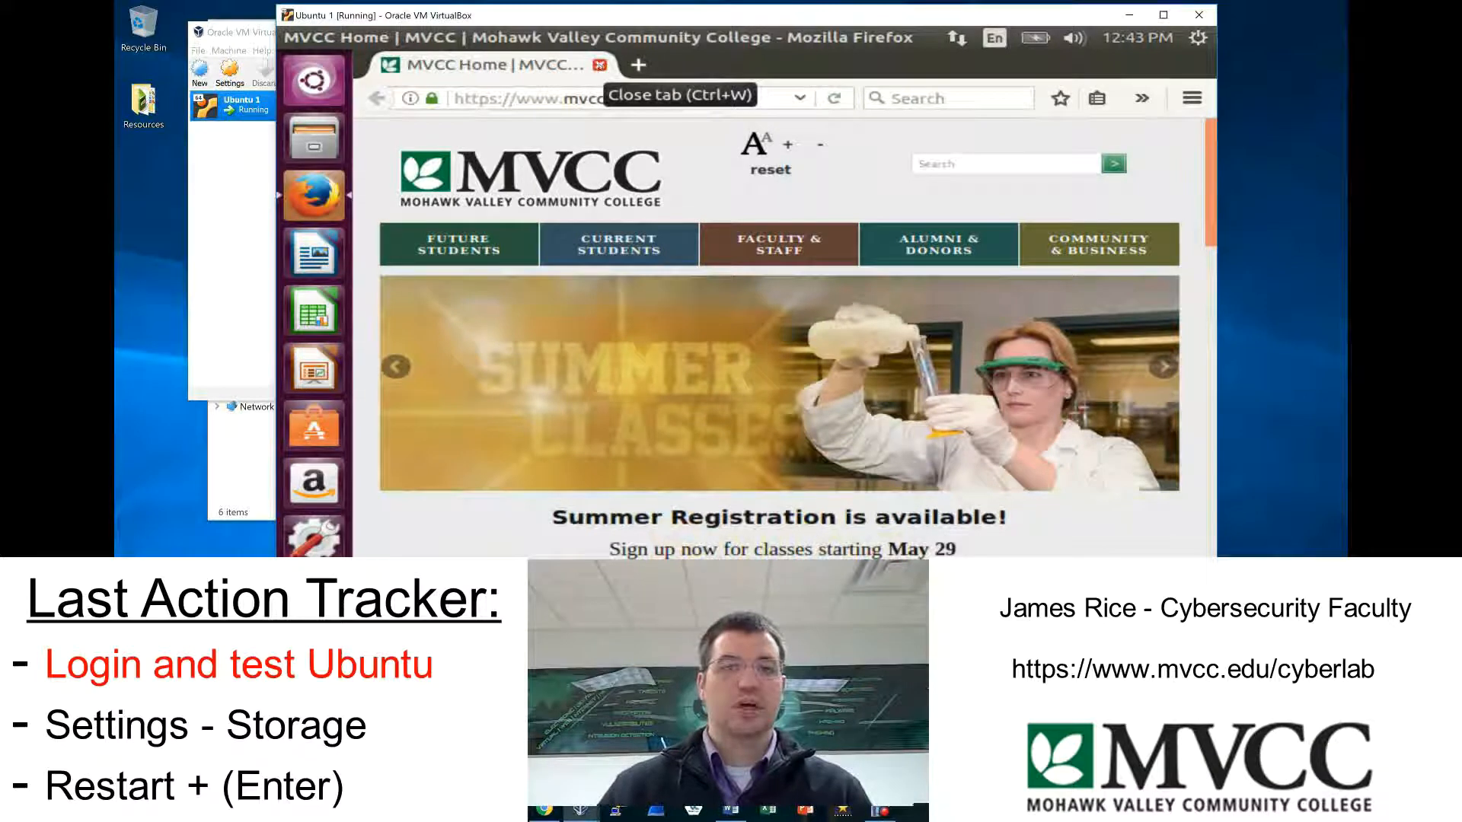
left_click(600, 65)
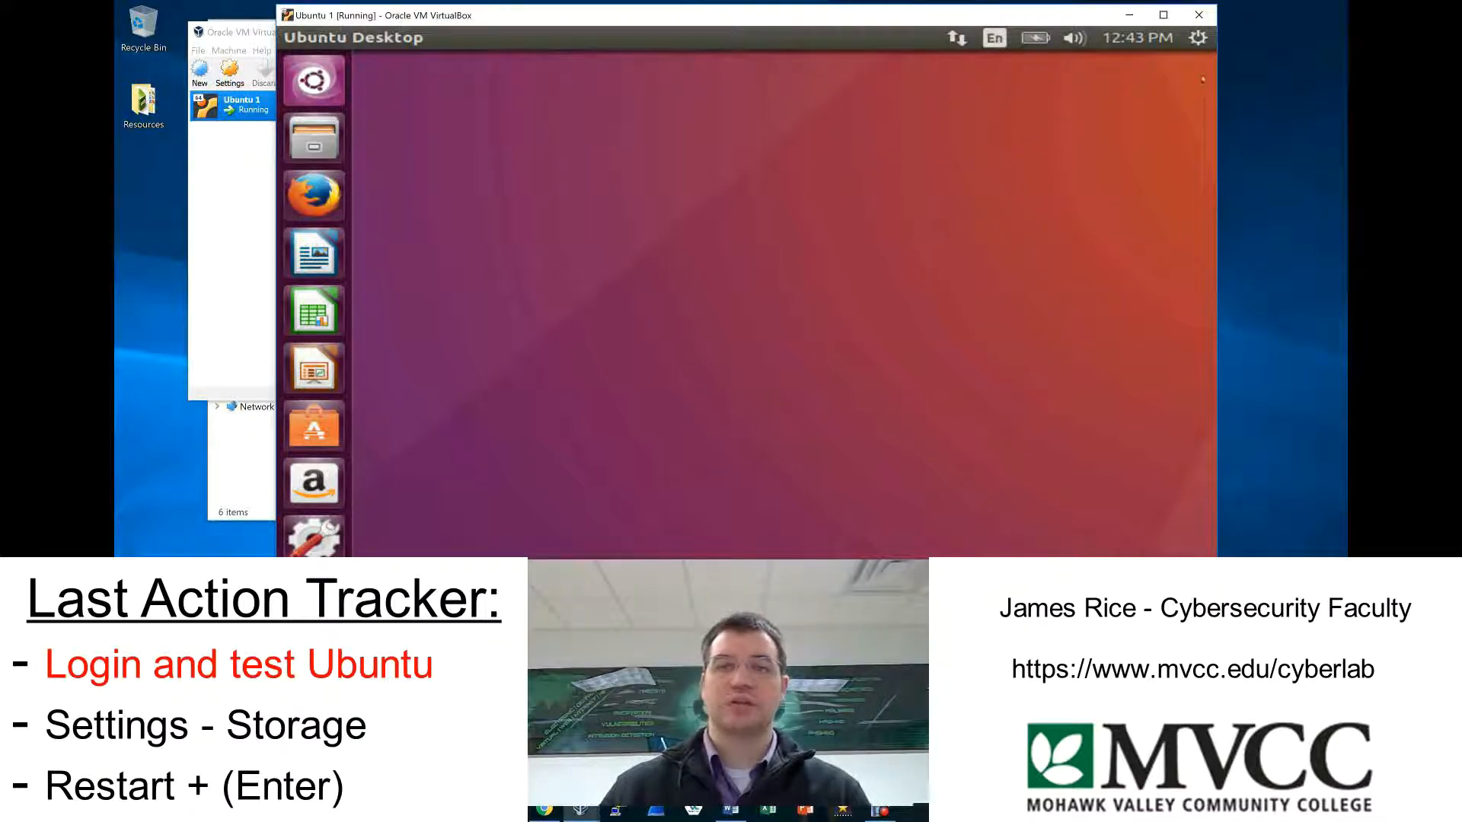
Look over the Ubuntu session options without choosing any, and close the Ubuntu 1 virtual machine by powering it off.
left_click_drag(990, 22, 1007, 46)
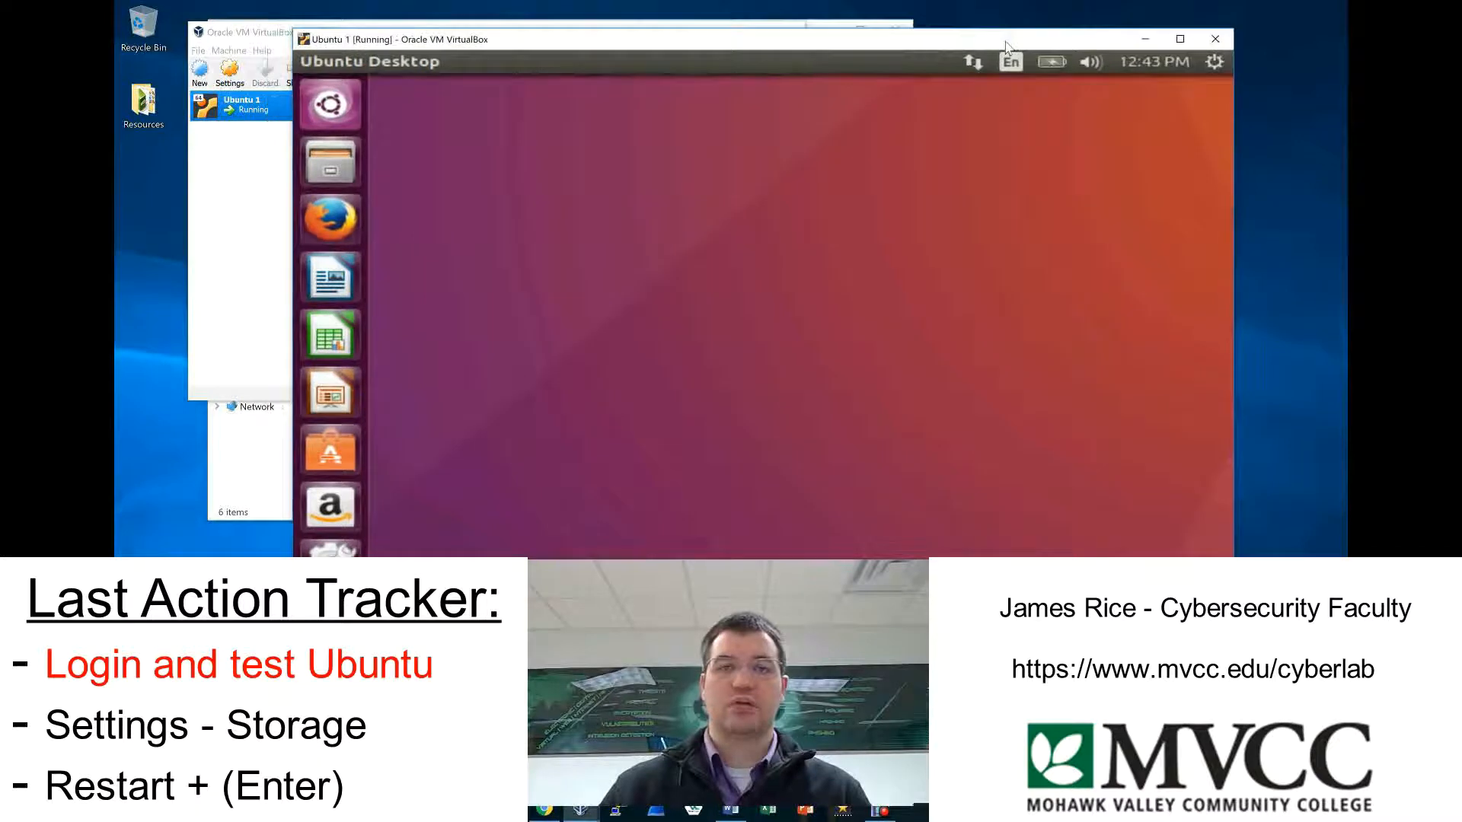
left_click(1214, 61)
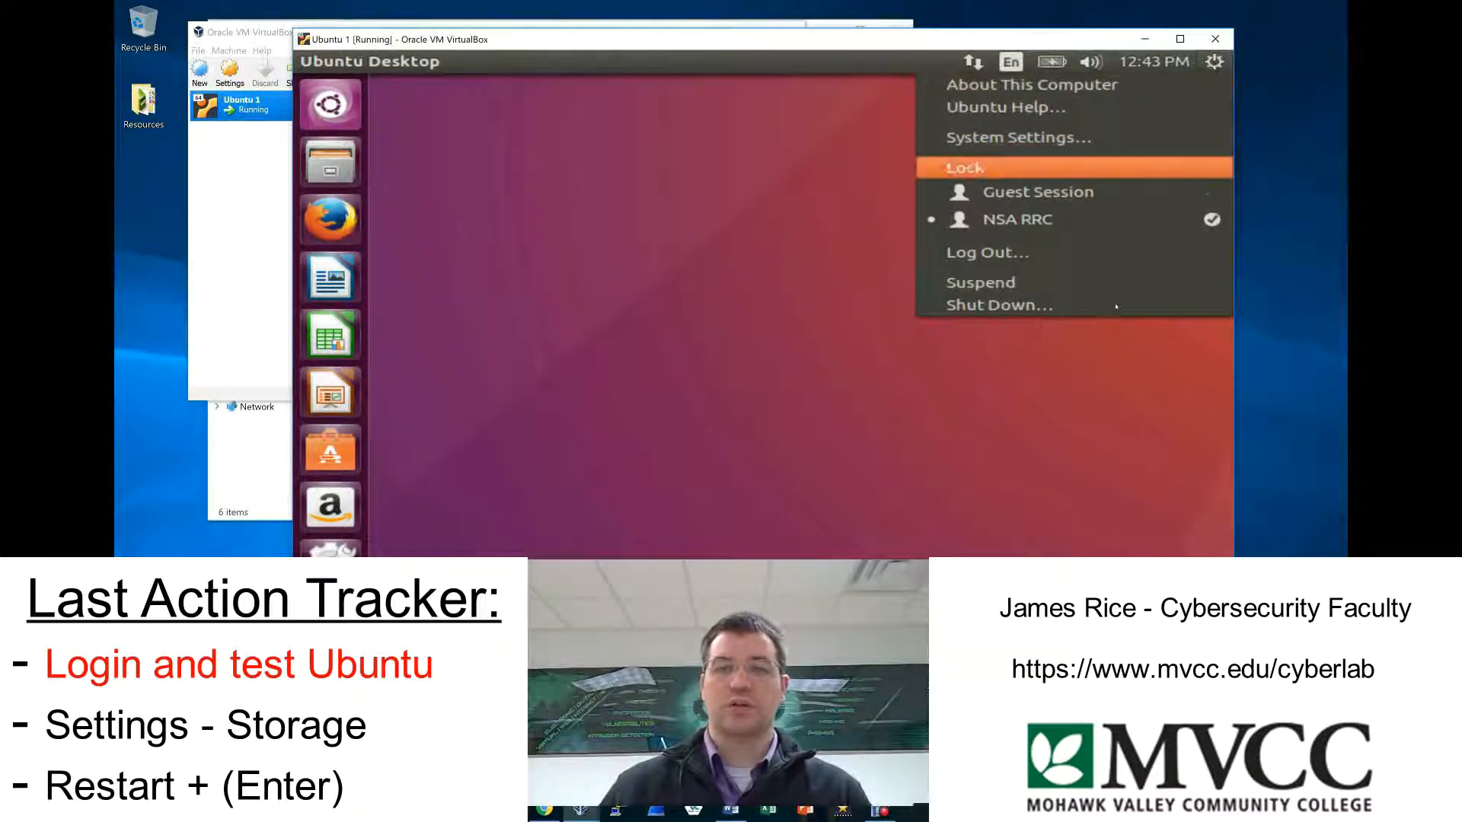
left_click(812, 241)
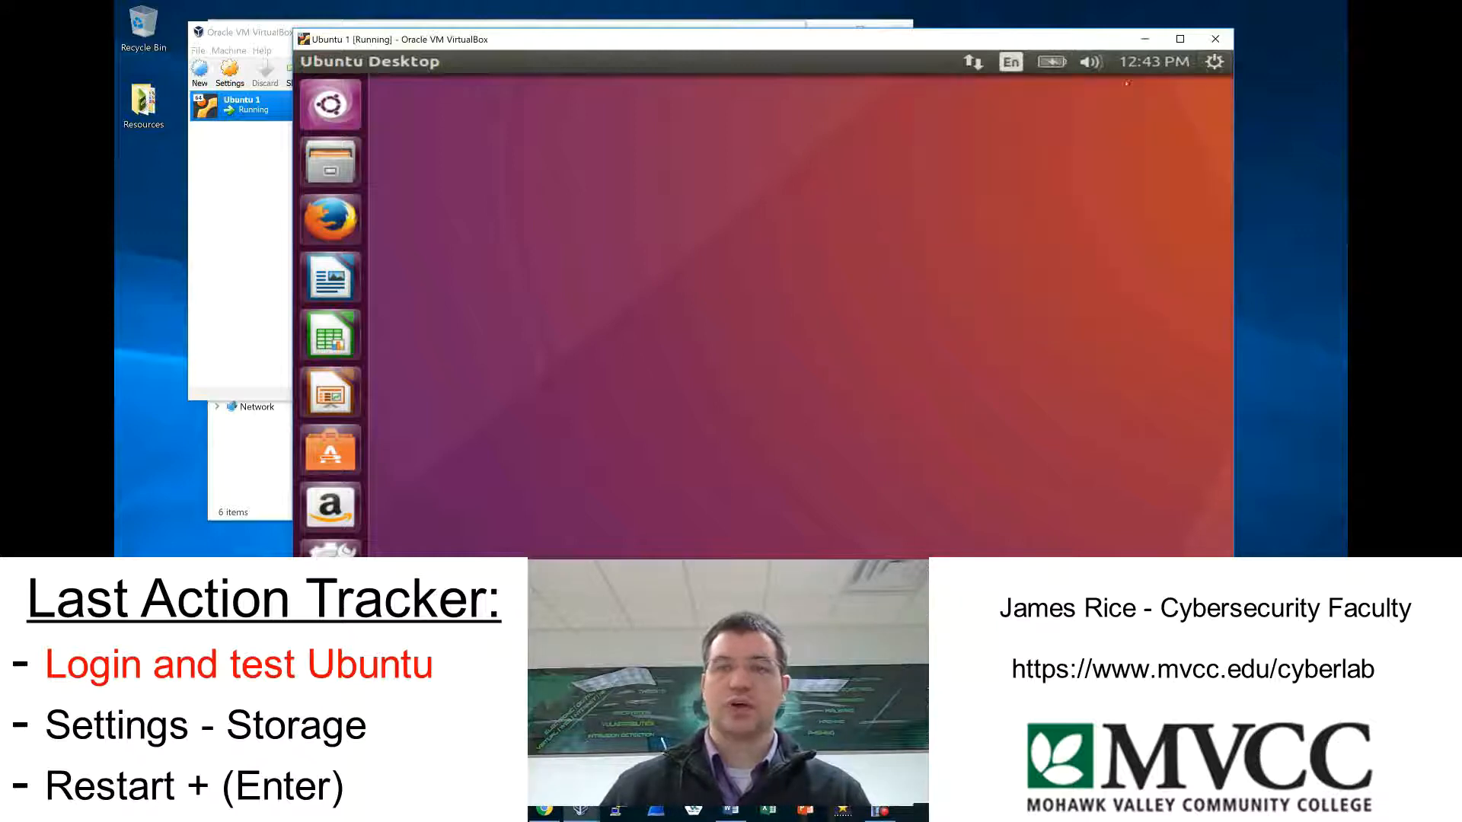
left_click(1214, 39)
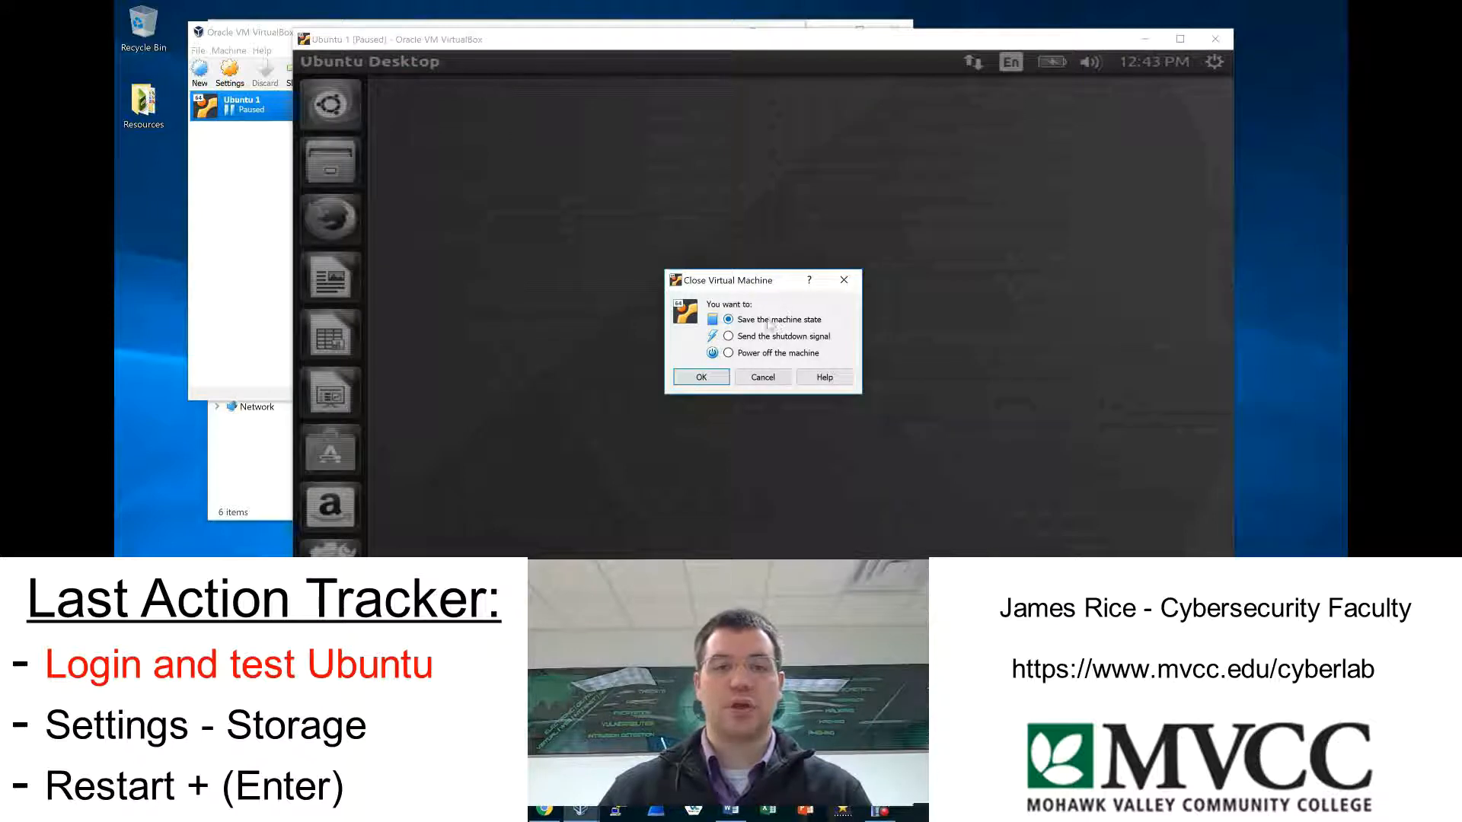
left_click(774, 353)
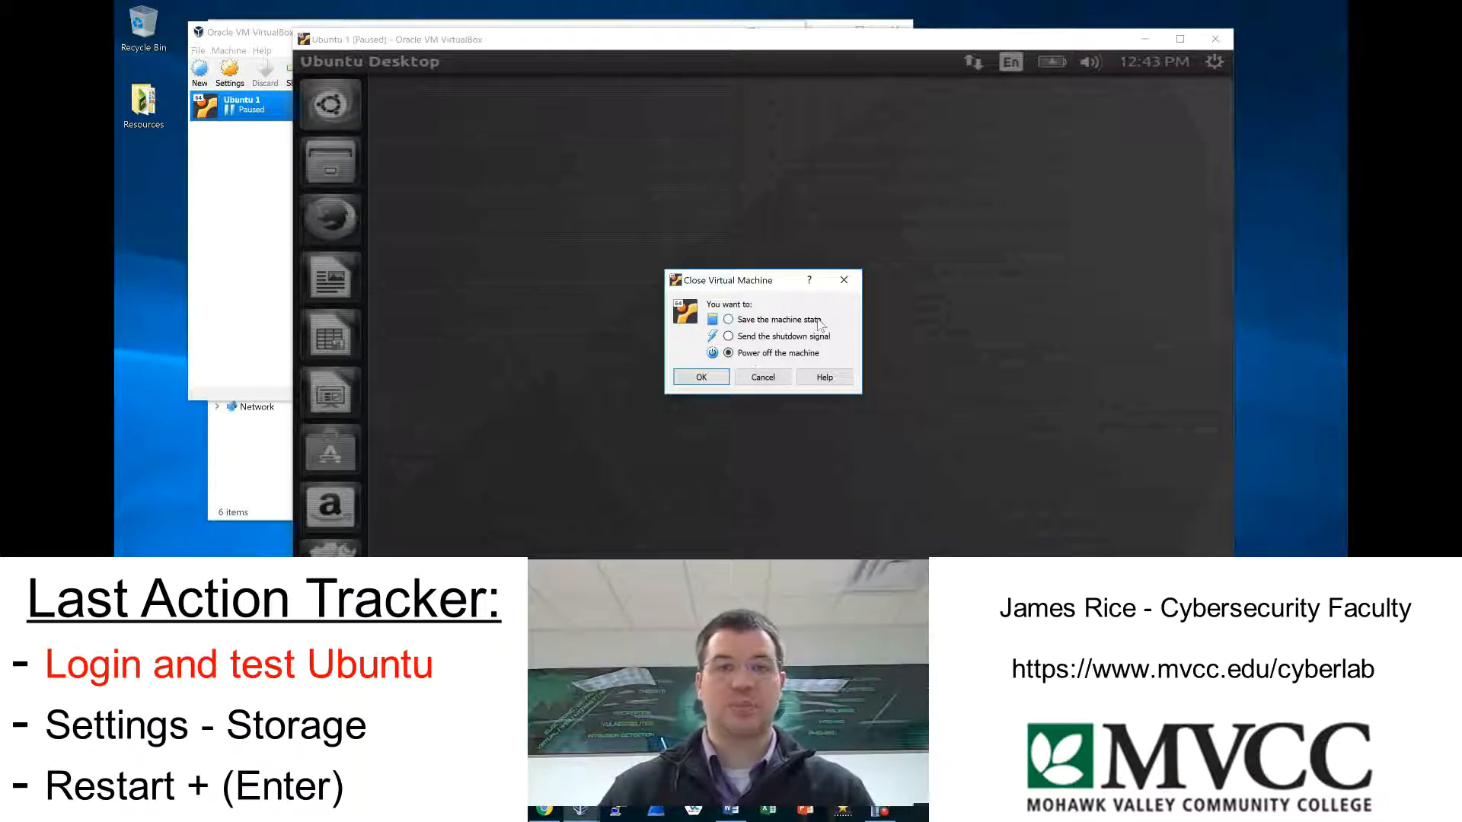
left_click(701, 378)
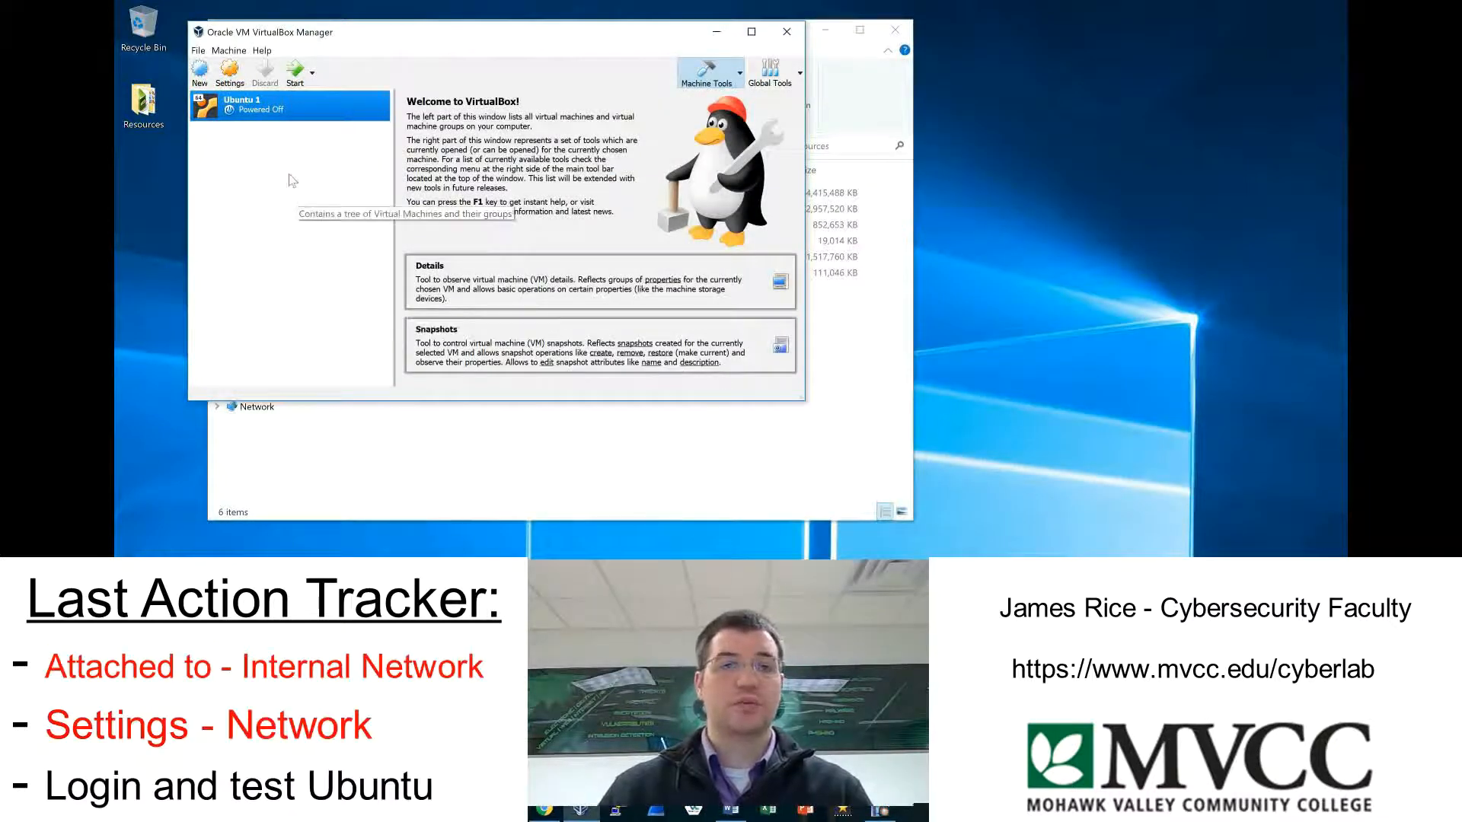
Attach network Adapter 1 of Ubuntu 1 to Internal Network, reveal its advanced options, and save the settings.
left_click(231, 74)
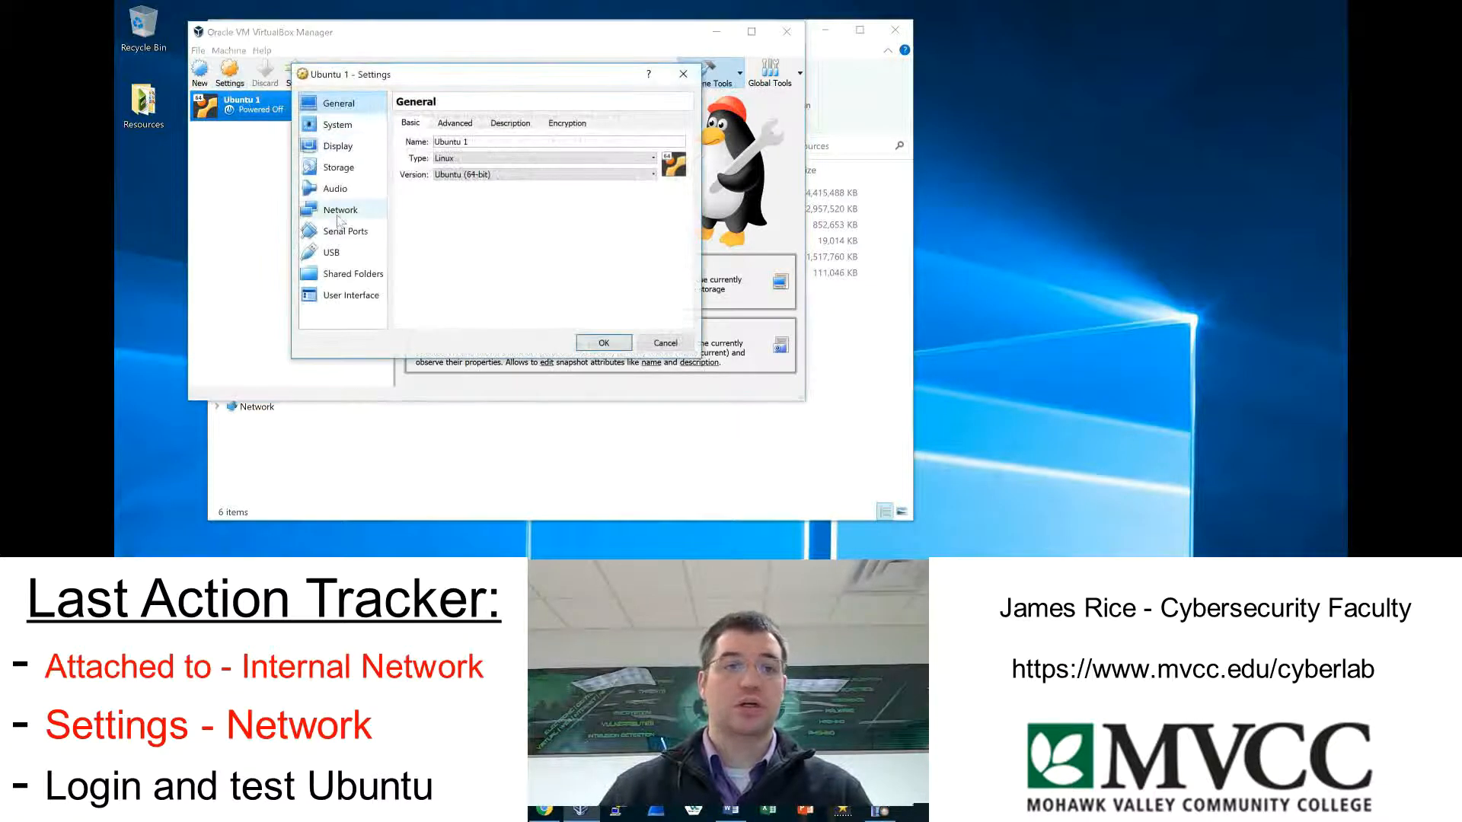
left_click(384, 216)
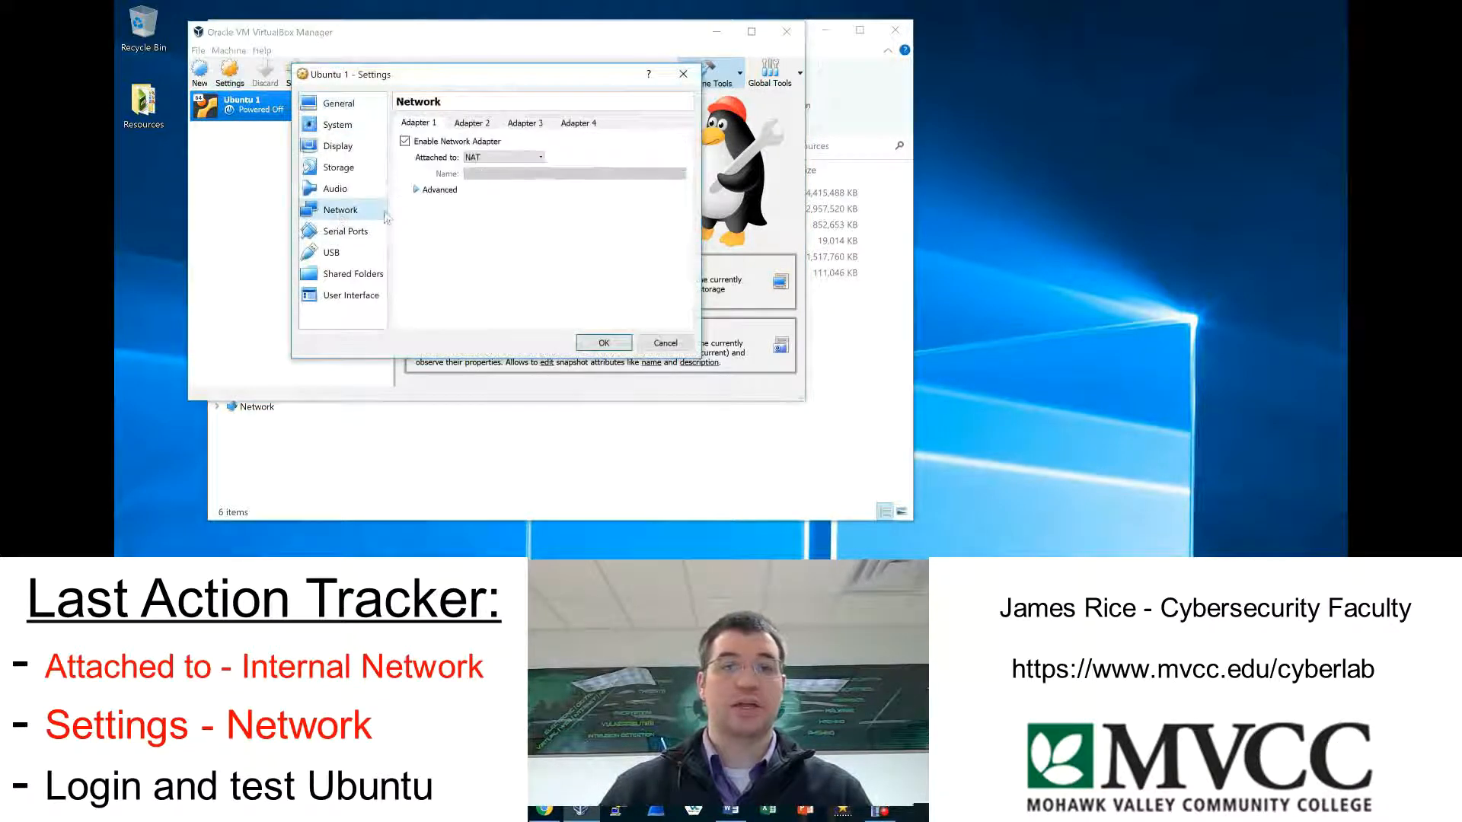
left_click(489, 158)
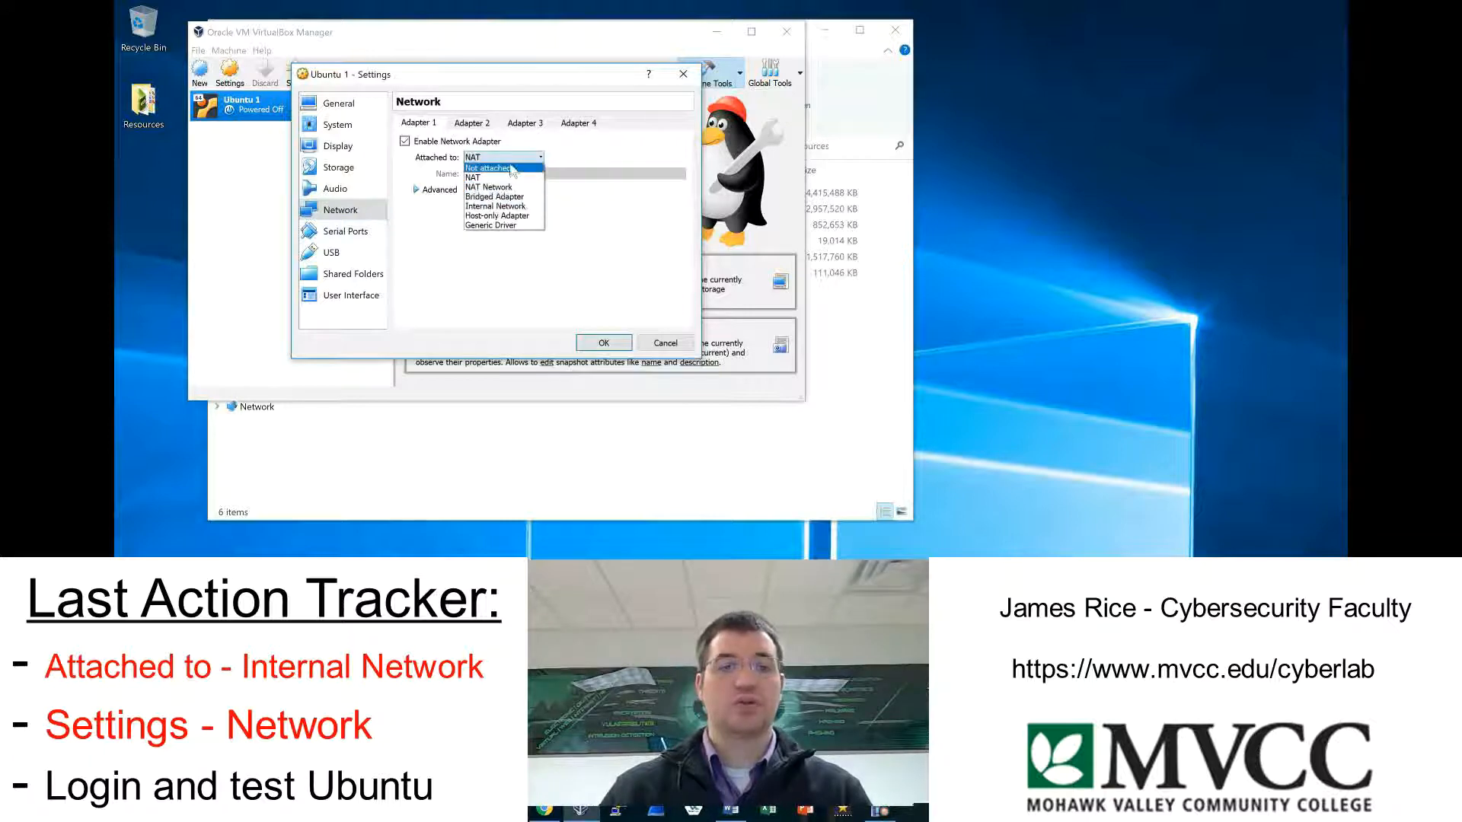
left_click(531, 206)
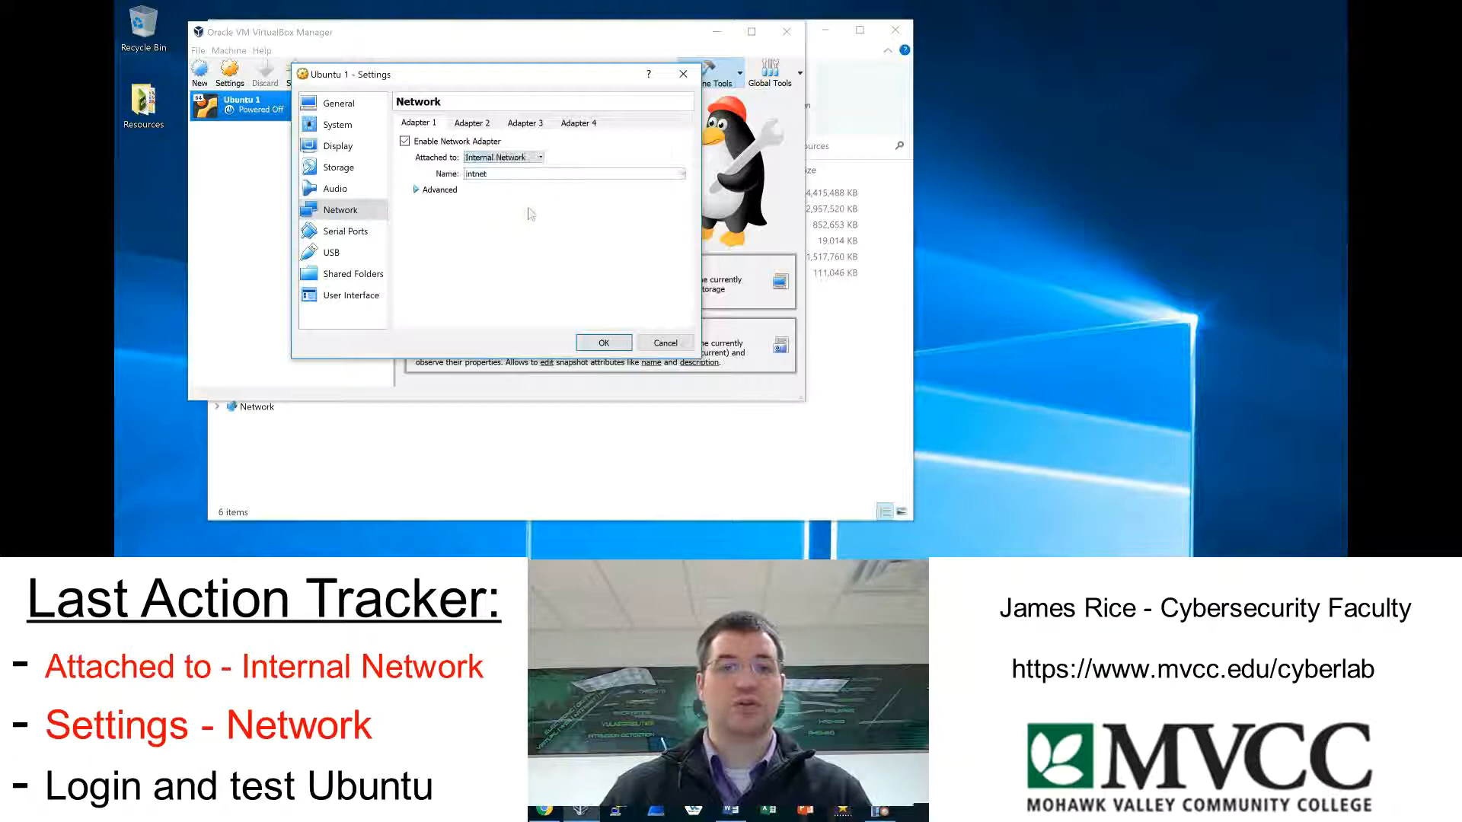
left_click(435, 191)
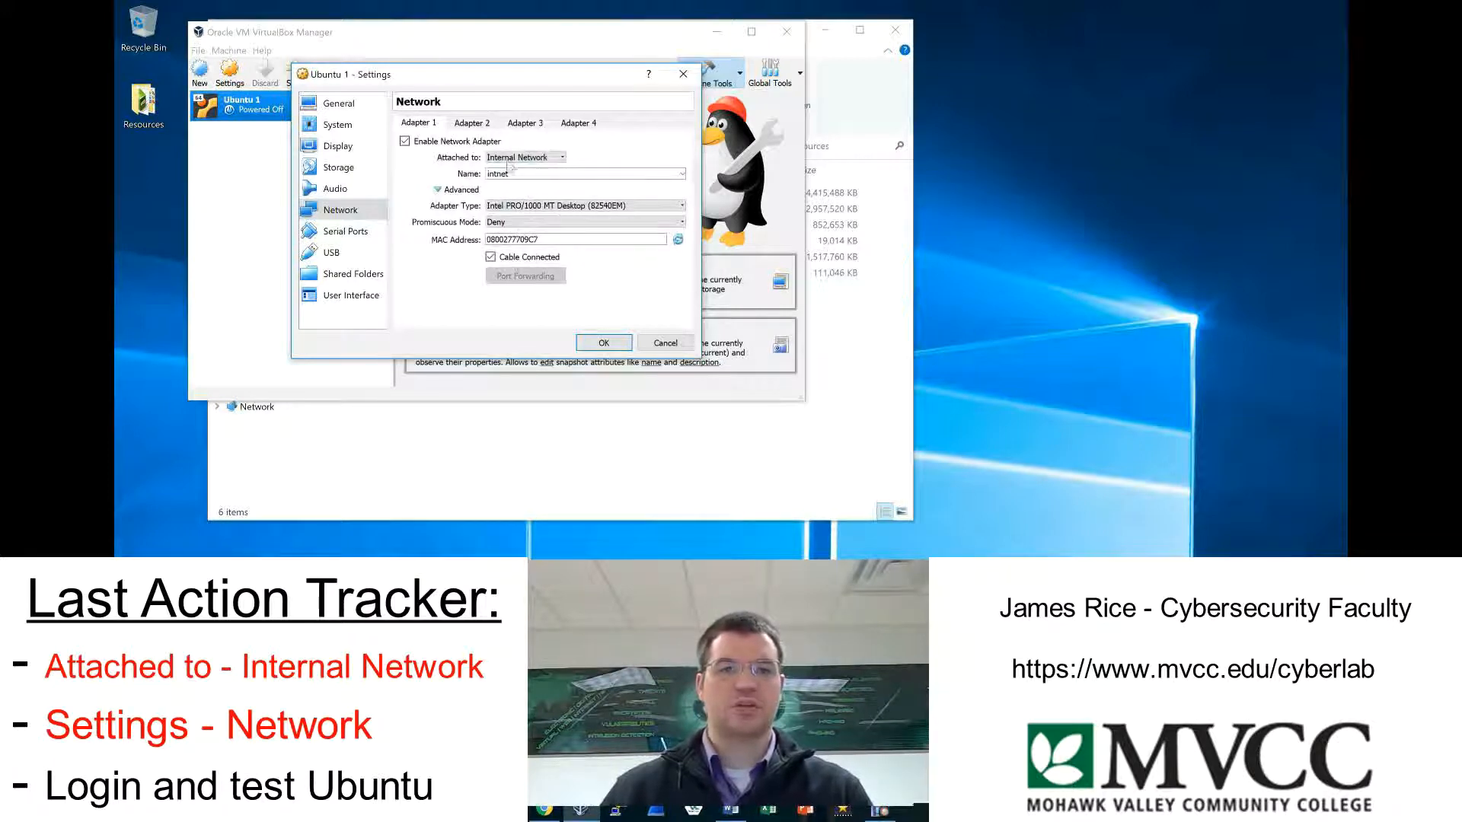
left_click(614, 342)
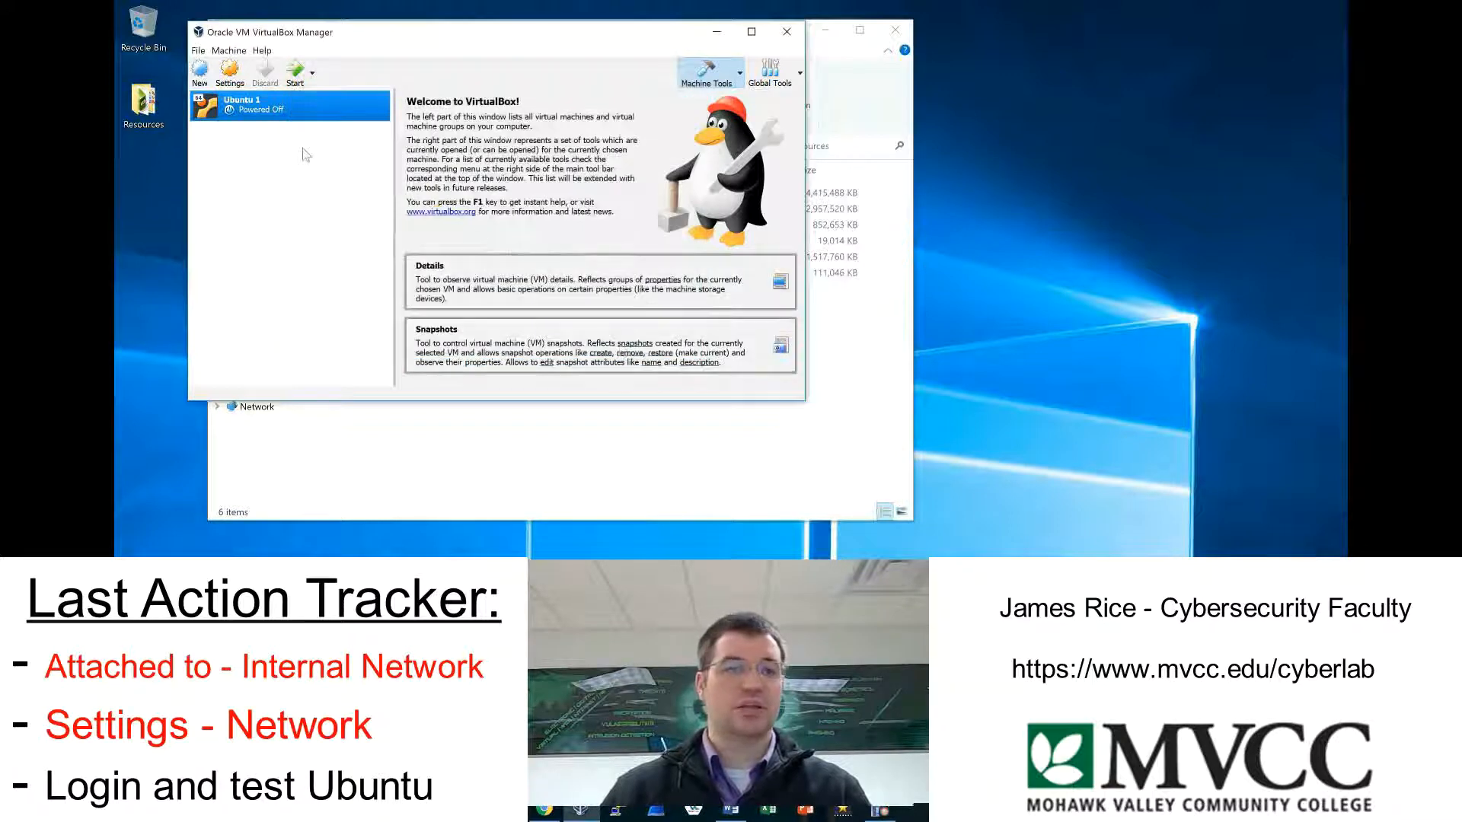
Start the Ubuntu 1 virtual machine in Scale mode and dismiss the keyboard capture and mouse pointer integration notices.
left_click(297, 75)
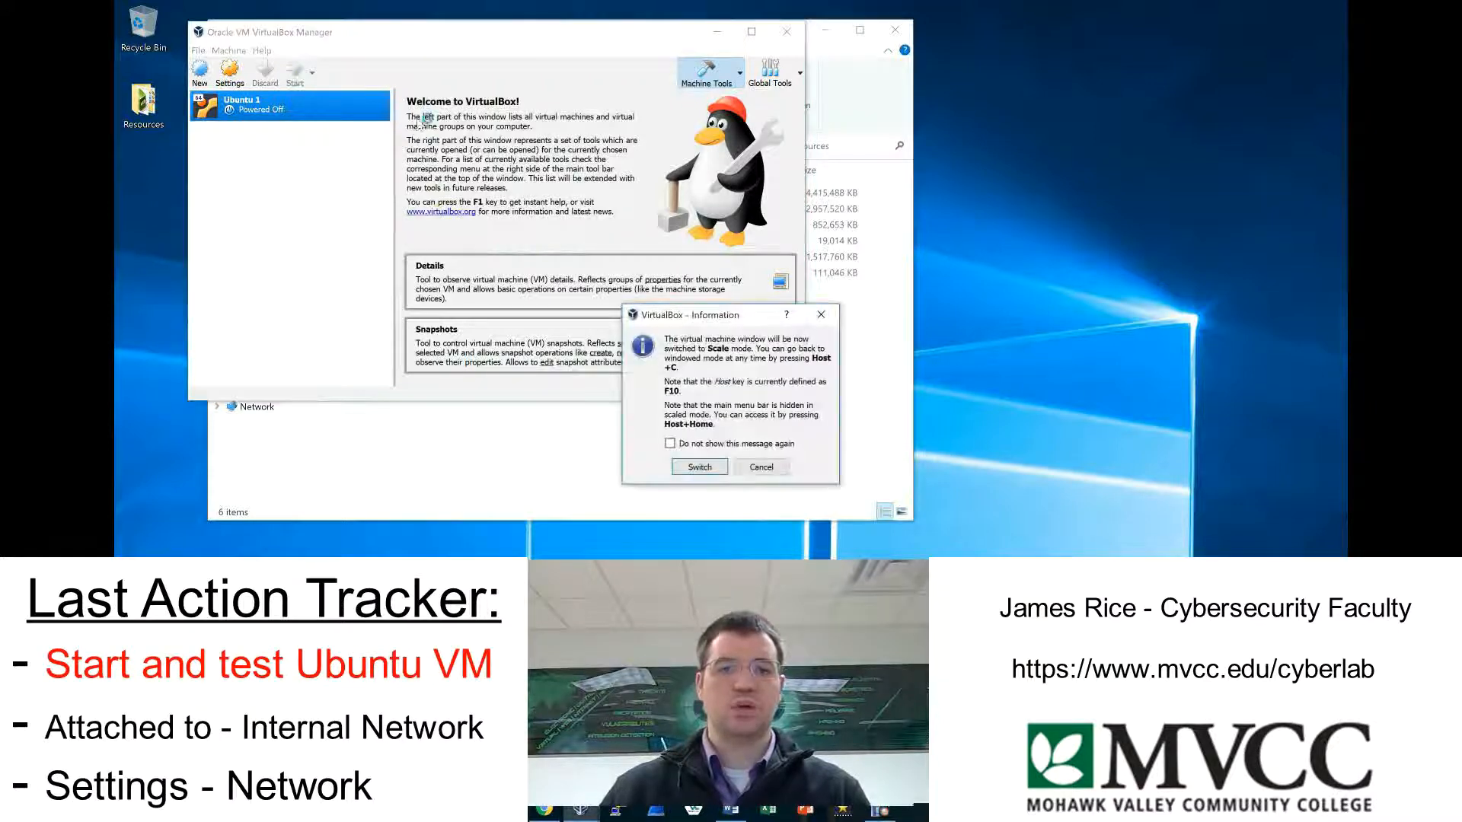
left_click(709, 467)
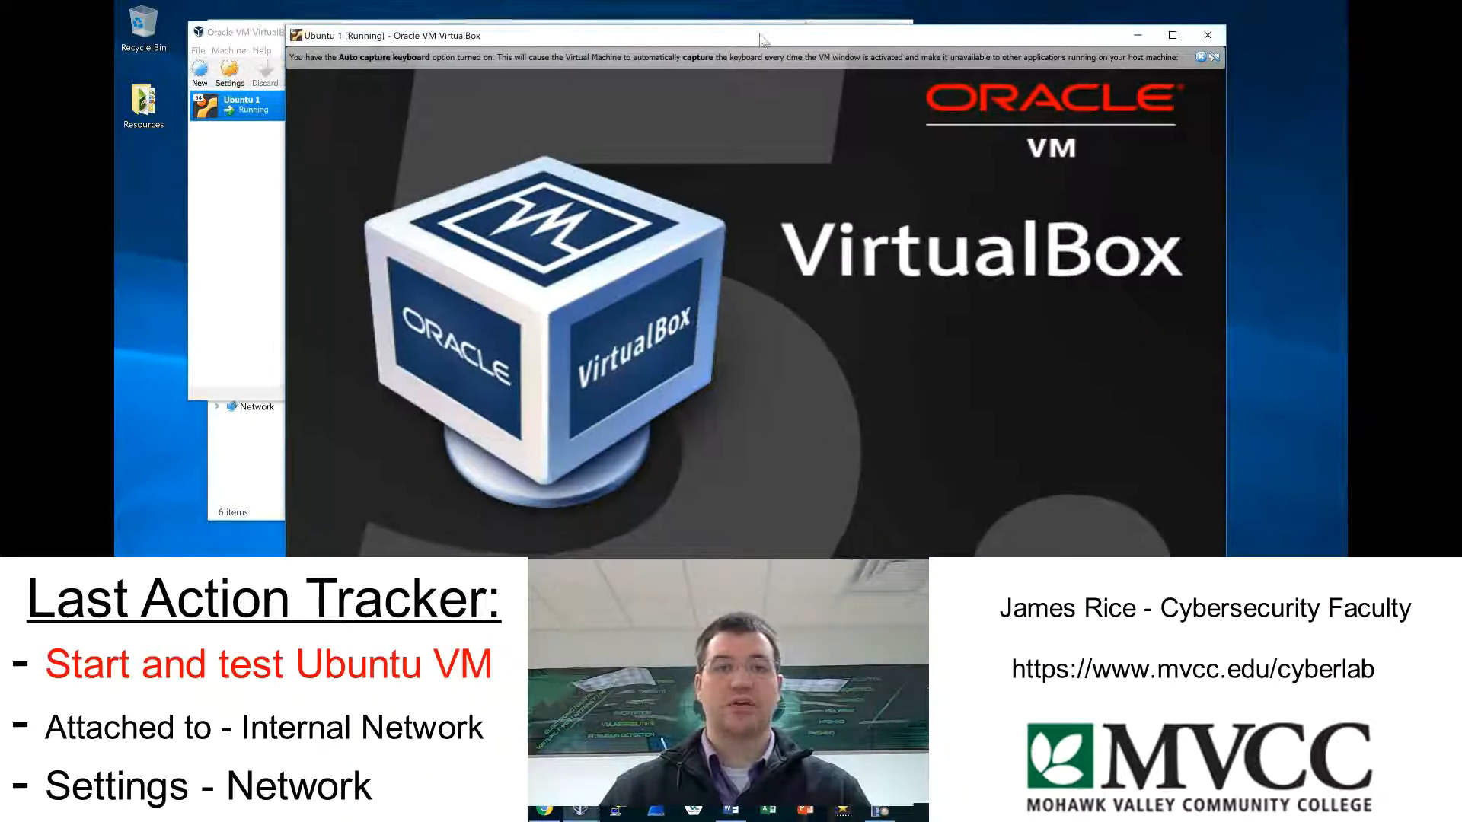
left_click(1200, 56)
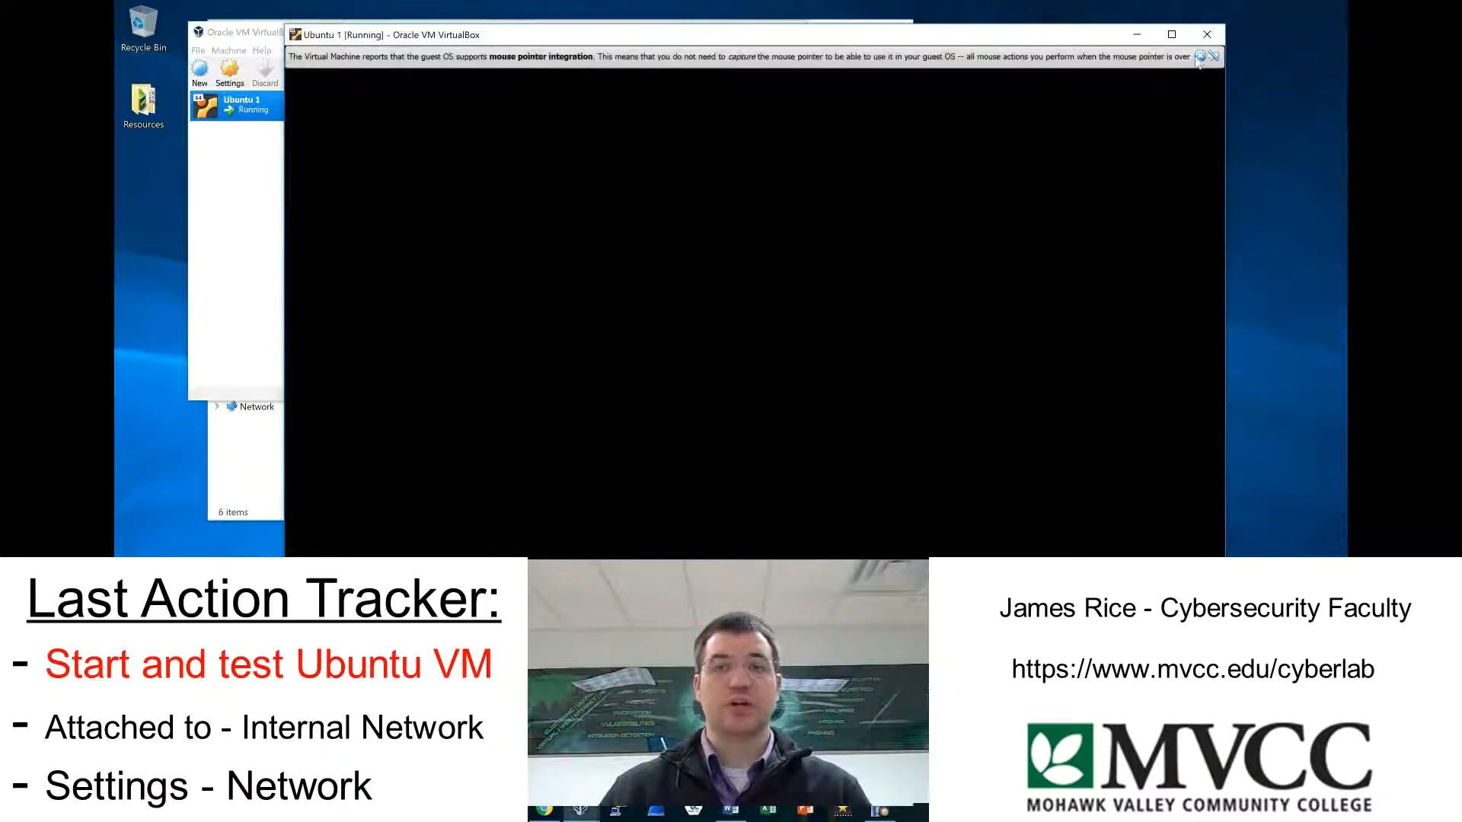
left_click(1200, 56)
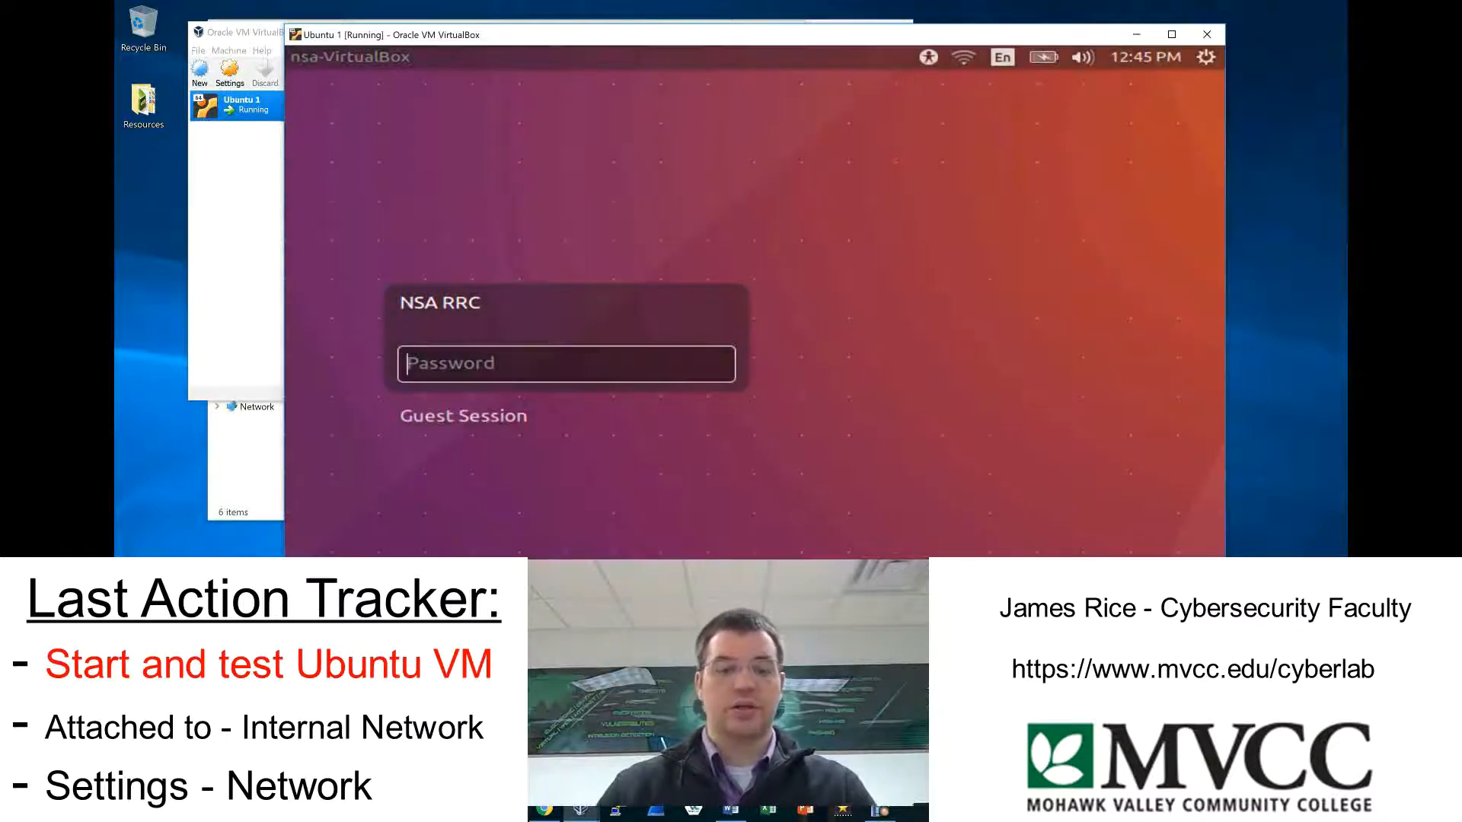
Log in to the NSA RRC account with its password.
type("•••")
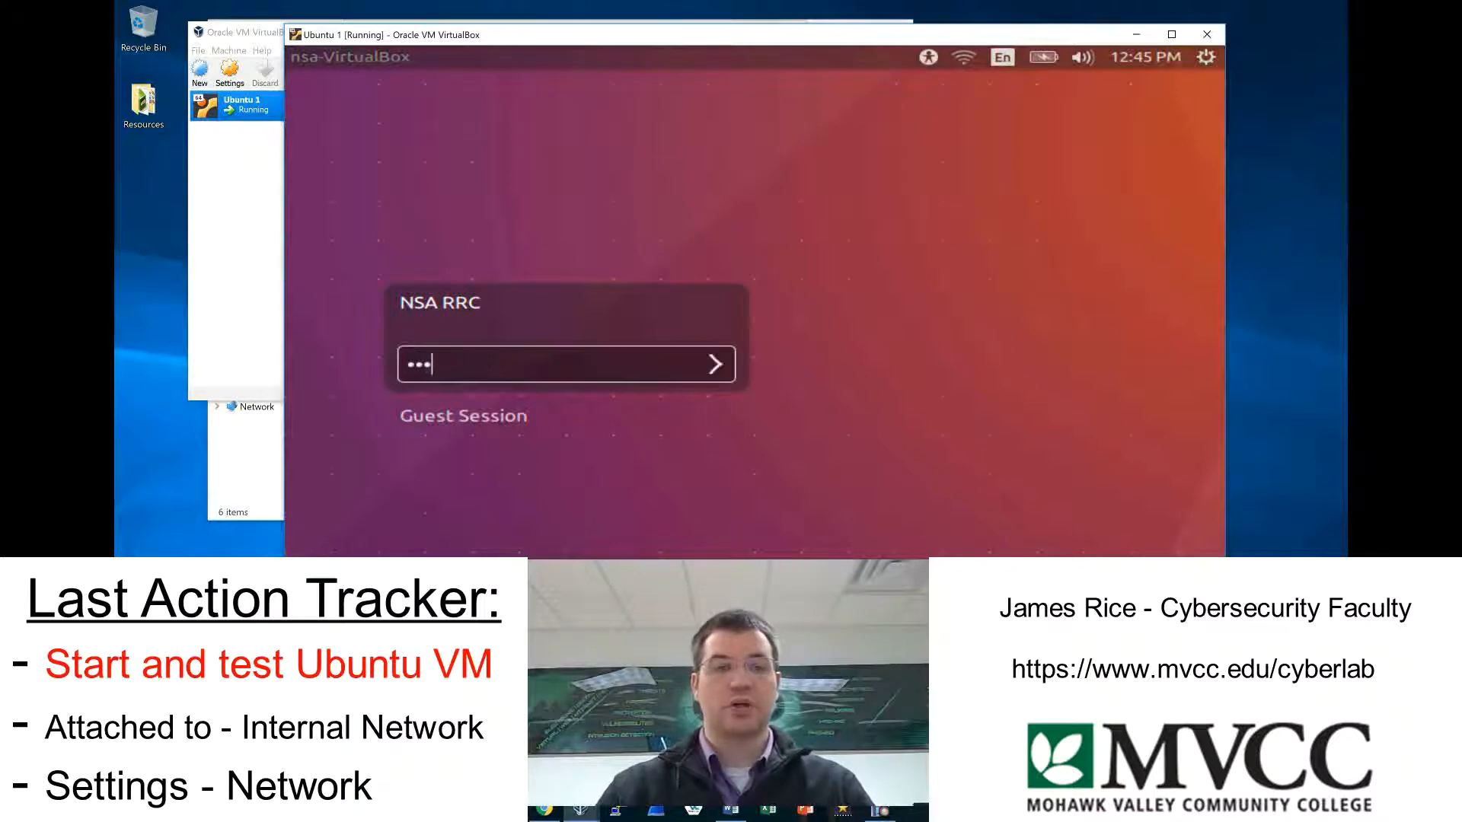
type("••••••")
key("Return")
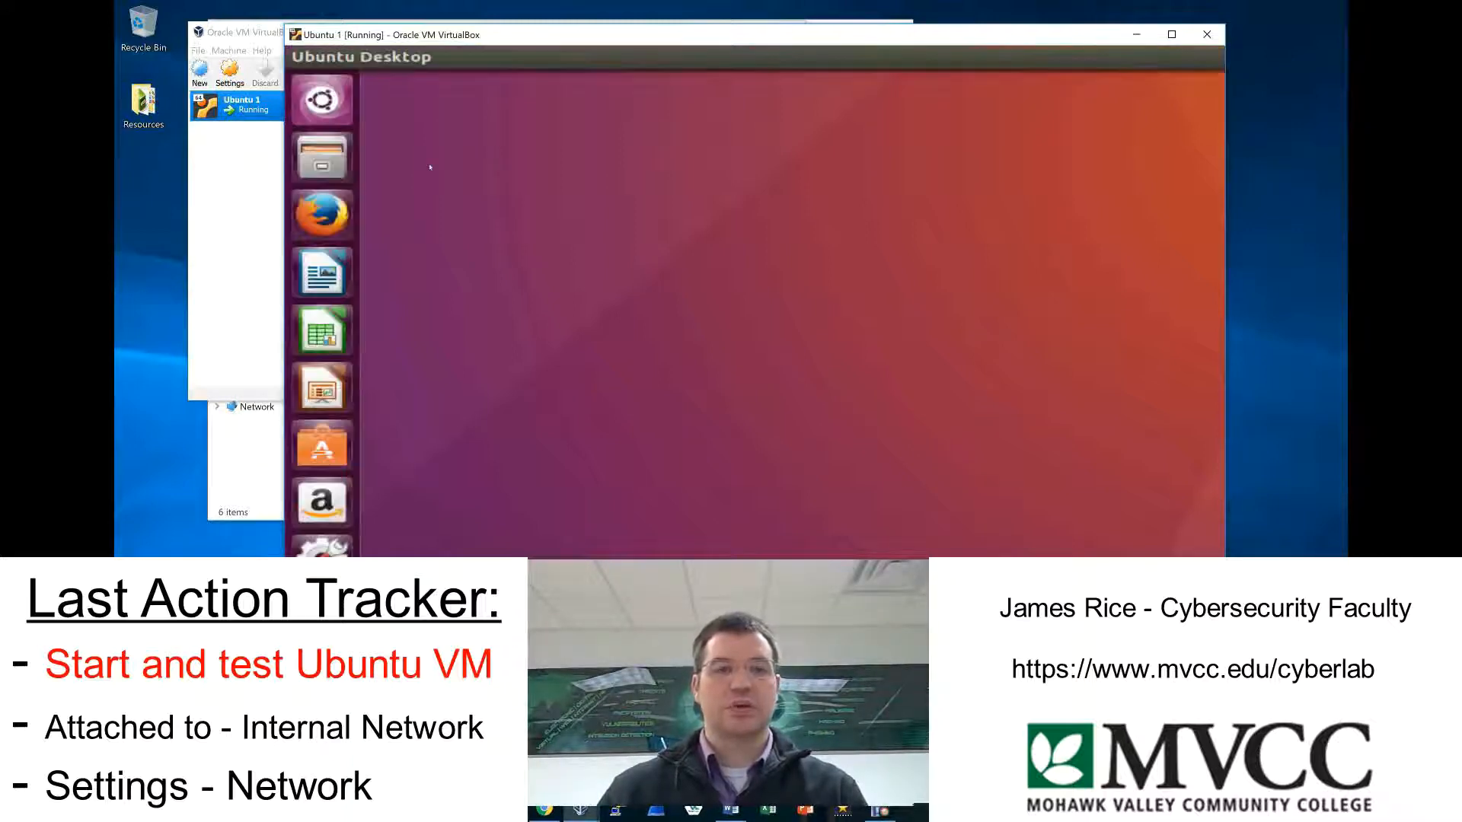
Test the guest's internet access by loading mvcc.edu in Firefox, and power off the Ubuntu 1 virtual machine.
left_click(341, 215)
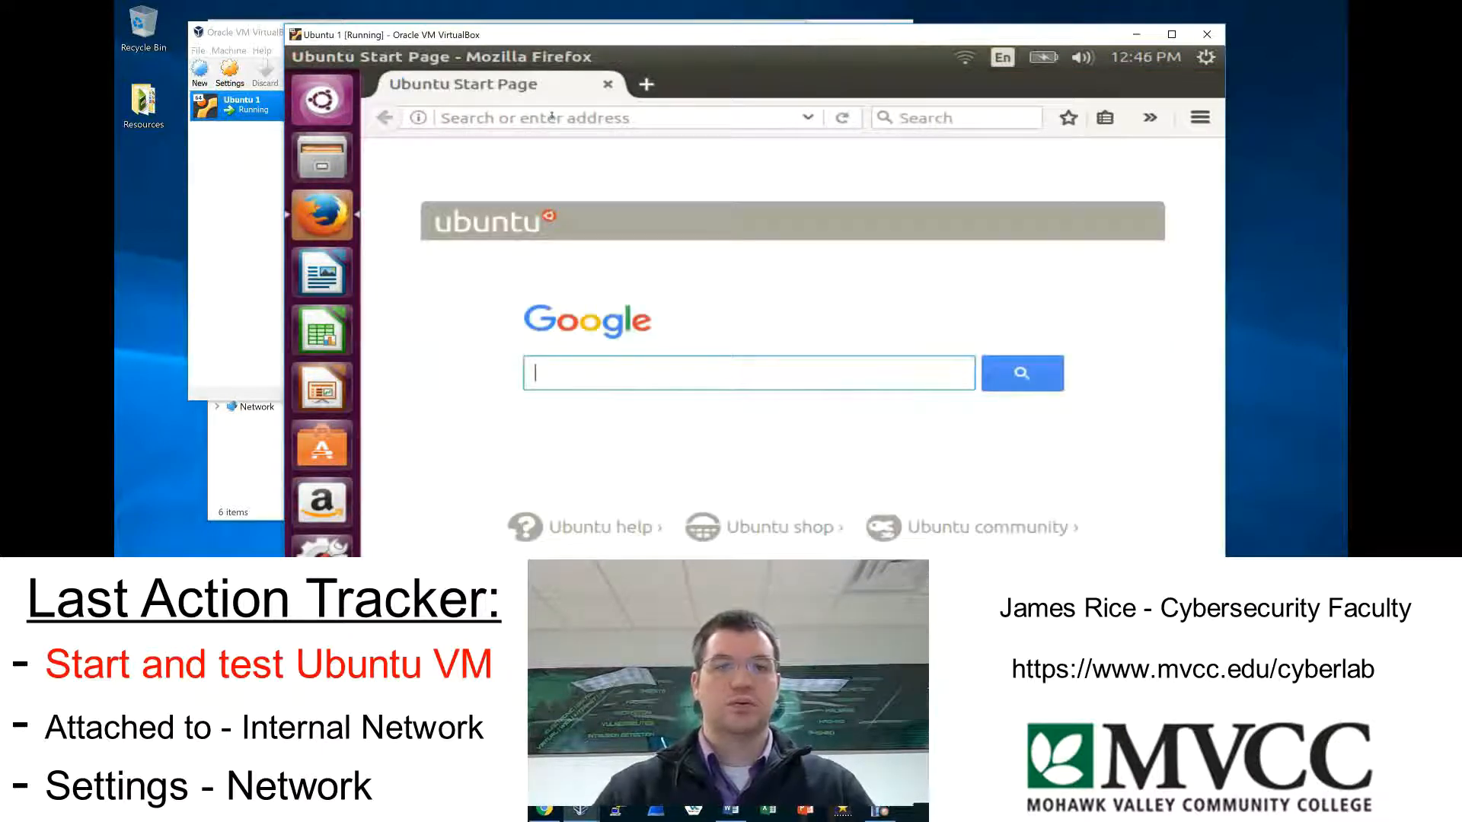
type("m")
left_click(538, 118)
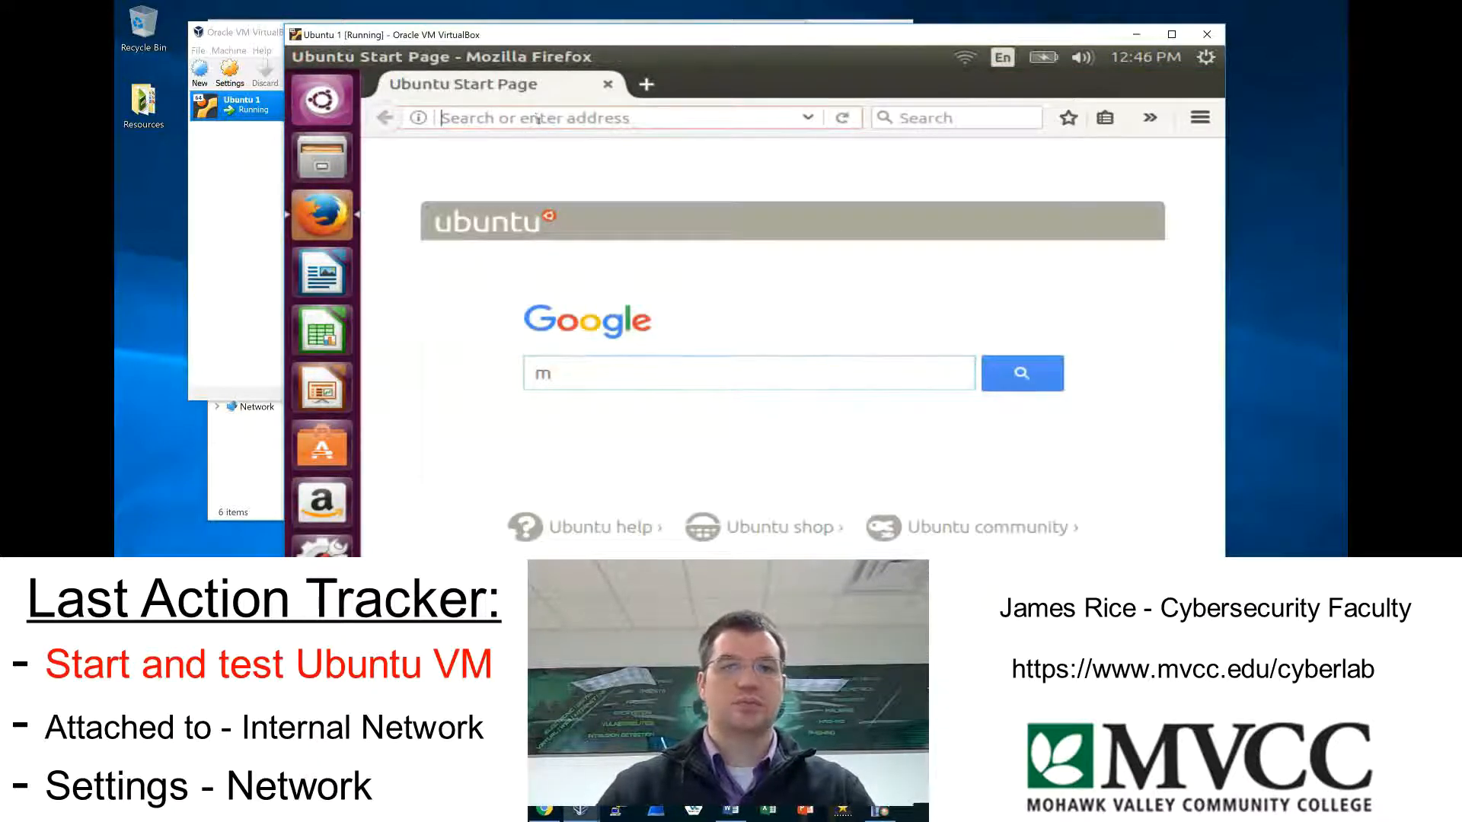
type("mvcc.edu/")
key("Return")
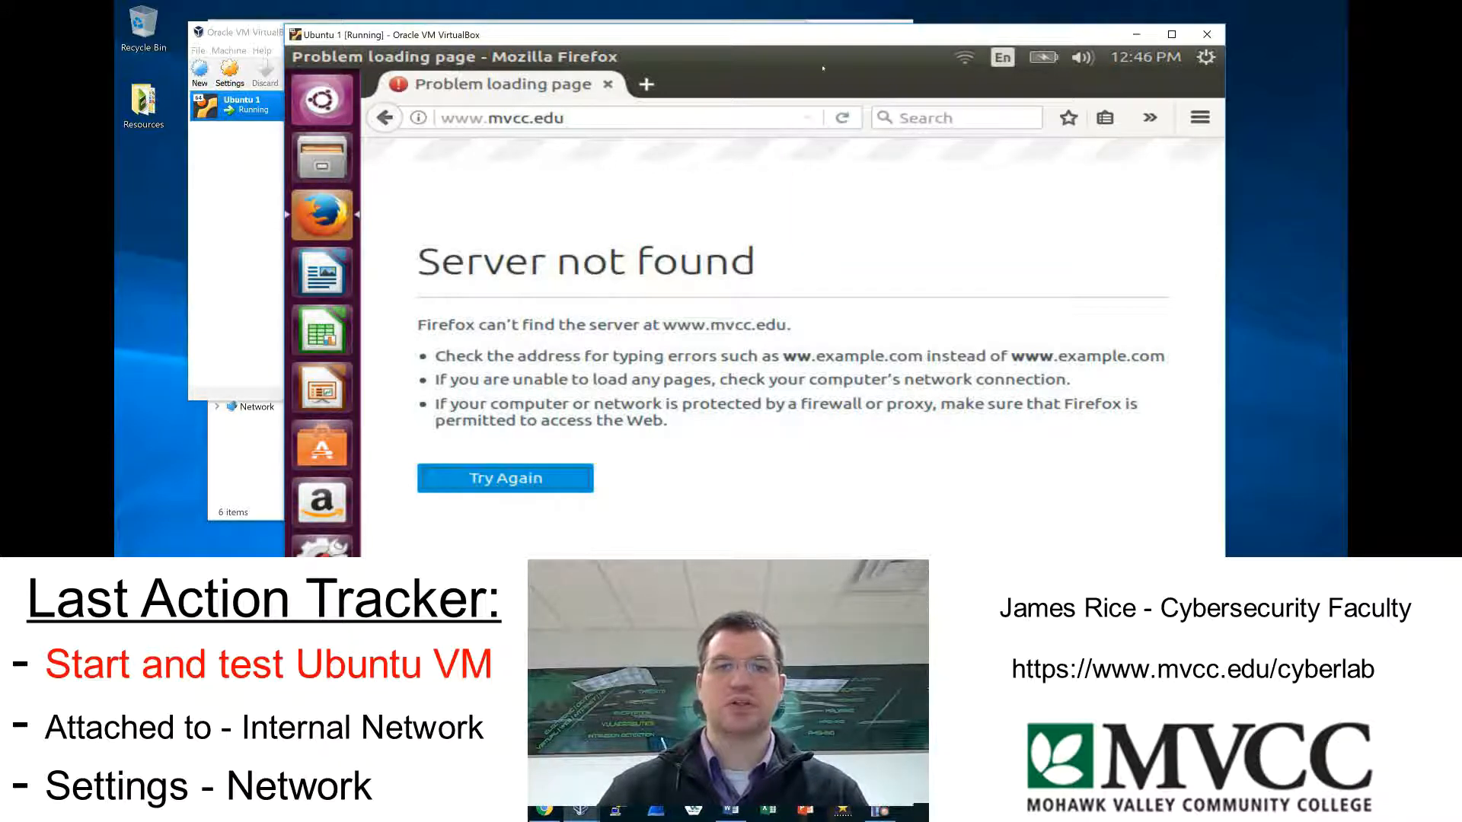
left_click(1206, 34)
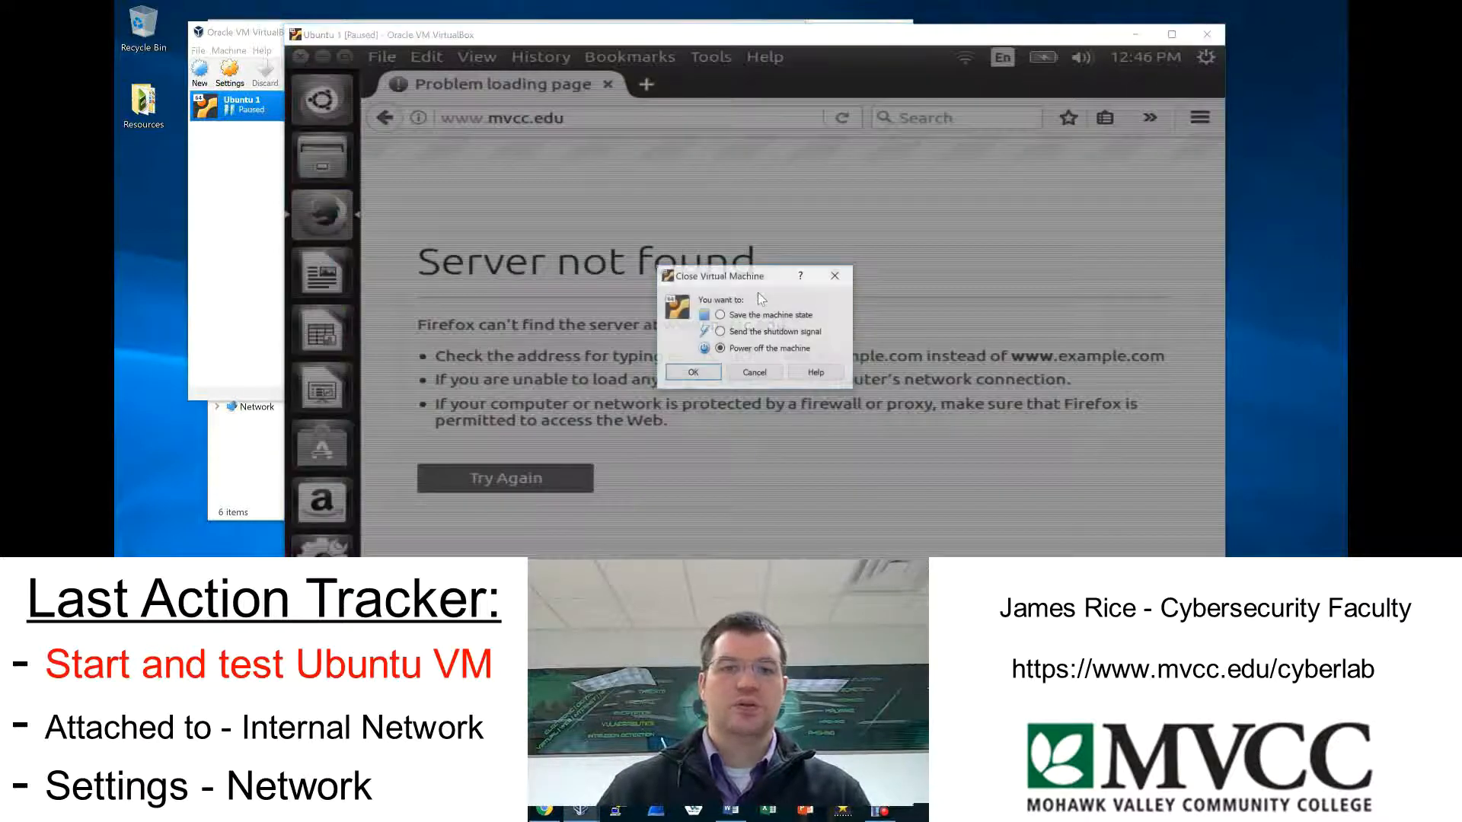
left_click(705, 373)
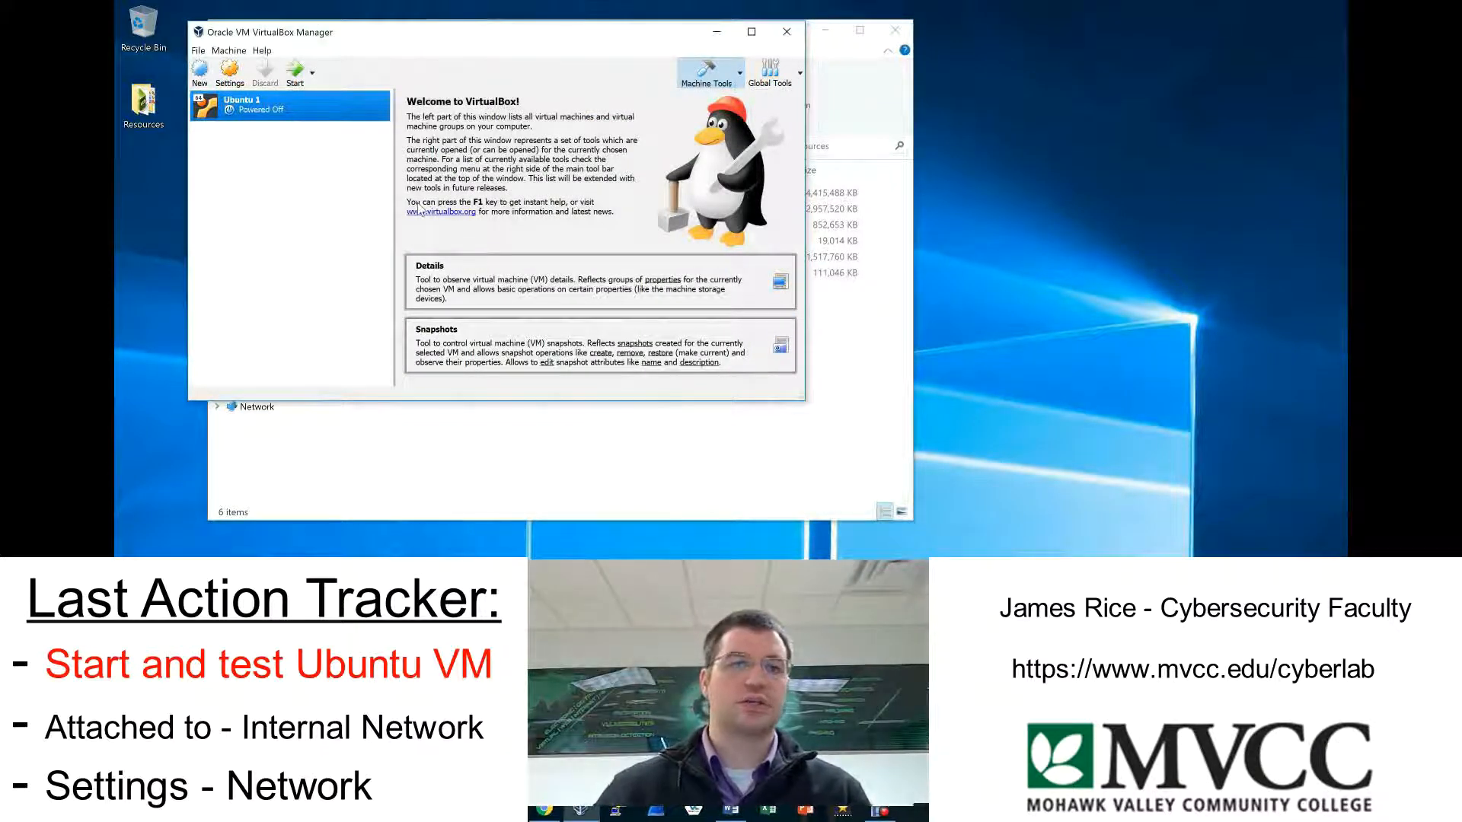
Extract the metasploitable-linux-2.0.0 zip in the Resources folder to the suggested destination, with showing the extracted files when complete turned off.
left_click(521, 466)
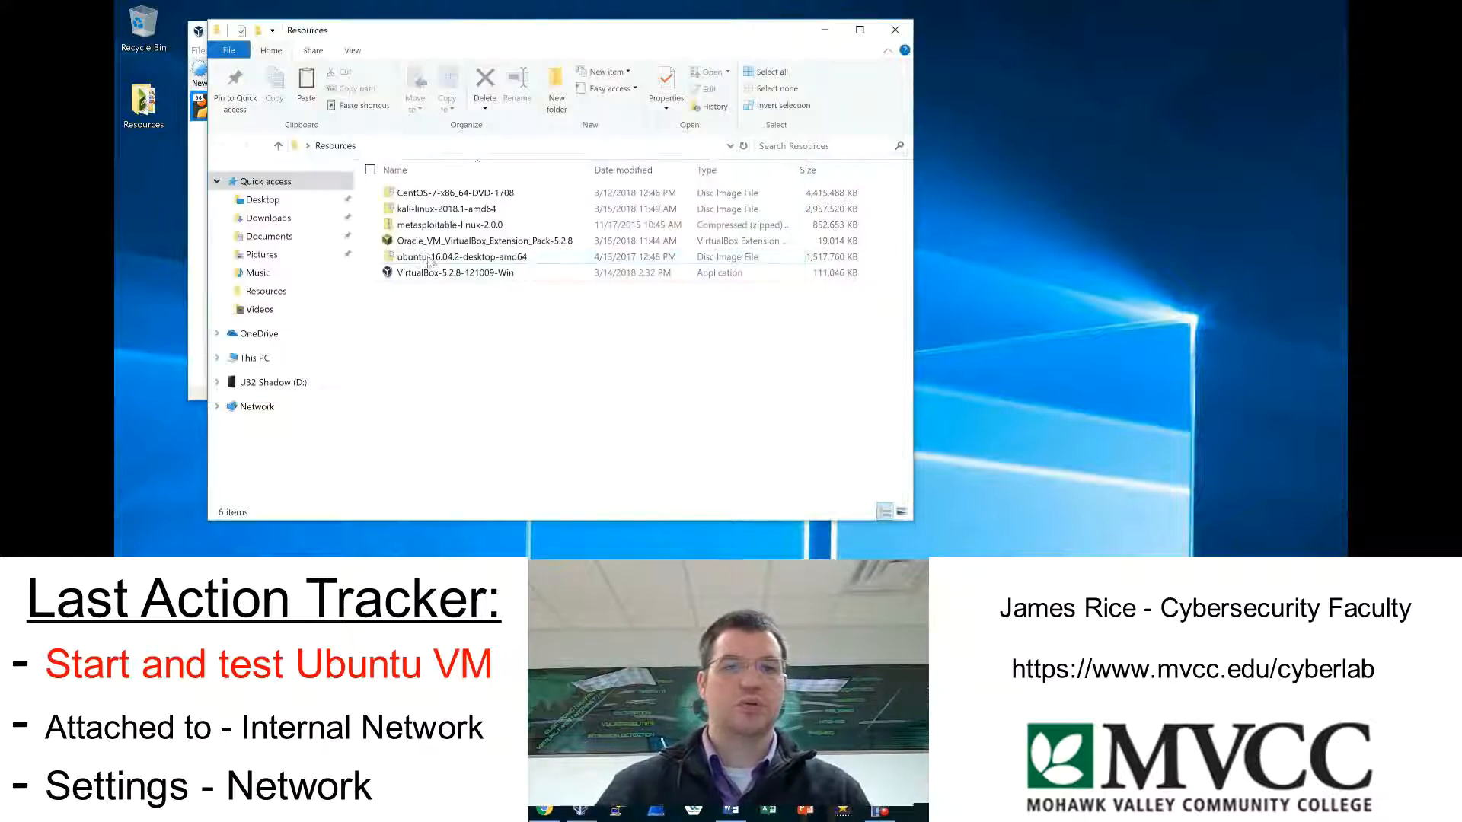
left_click(487, 227)
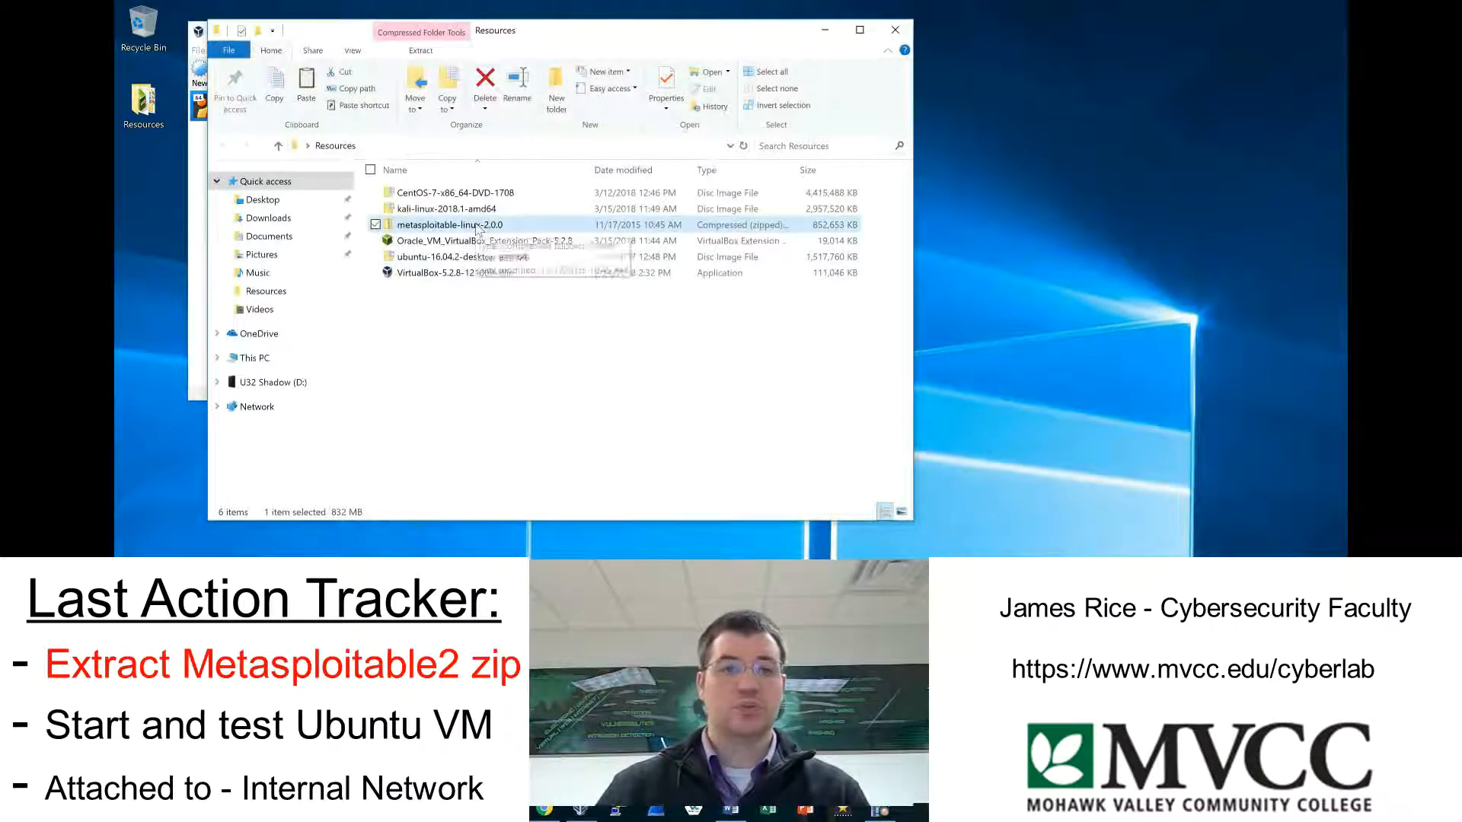
right_click(478, 228)
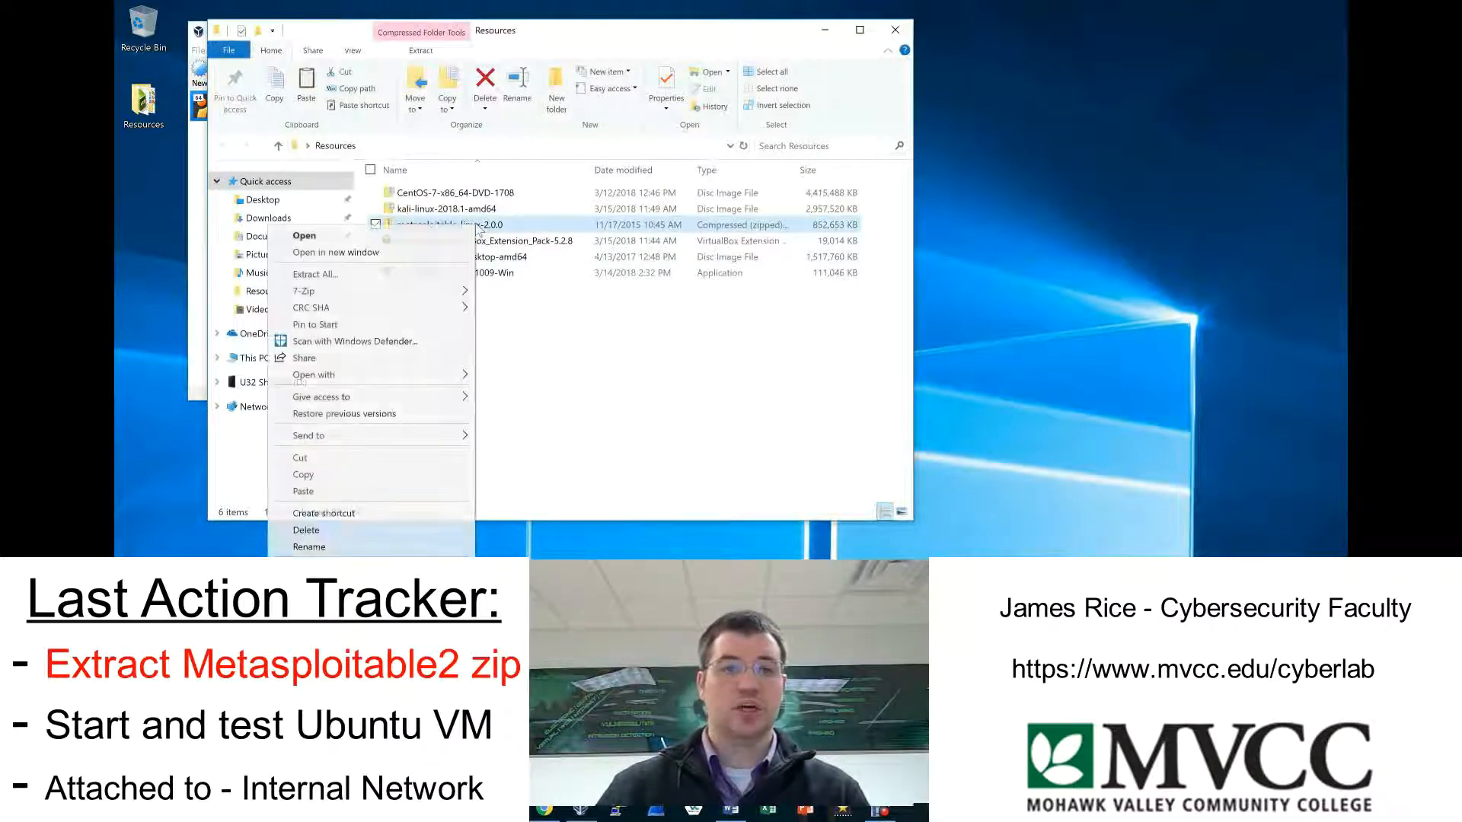
left_click(383, 273)
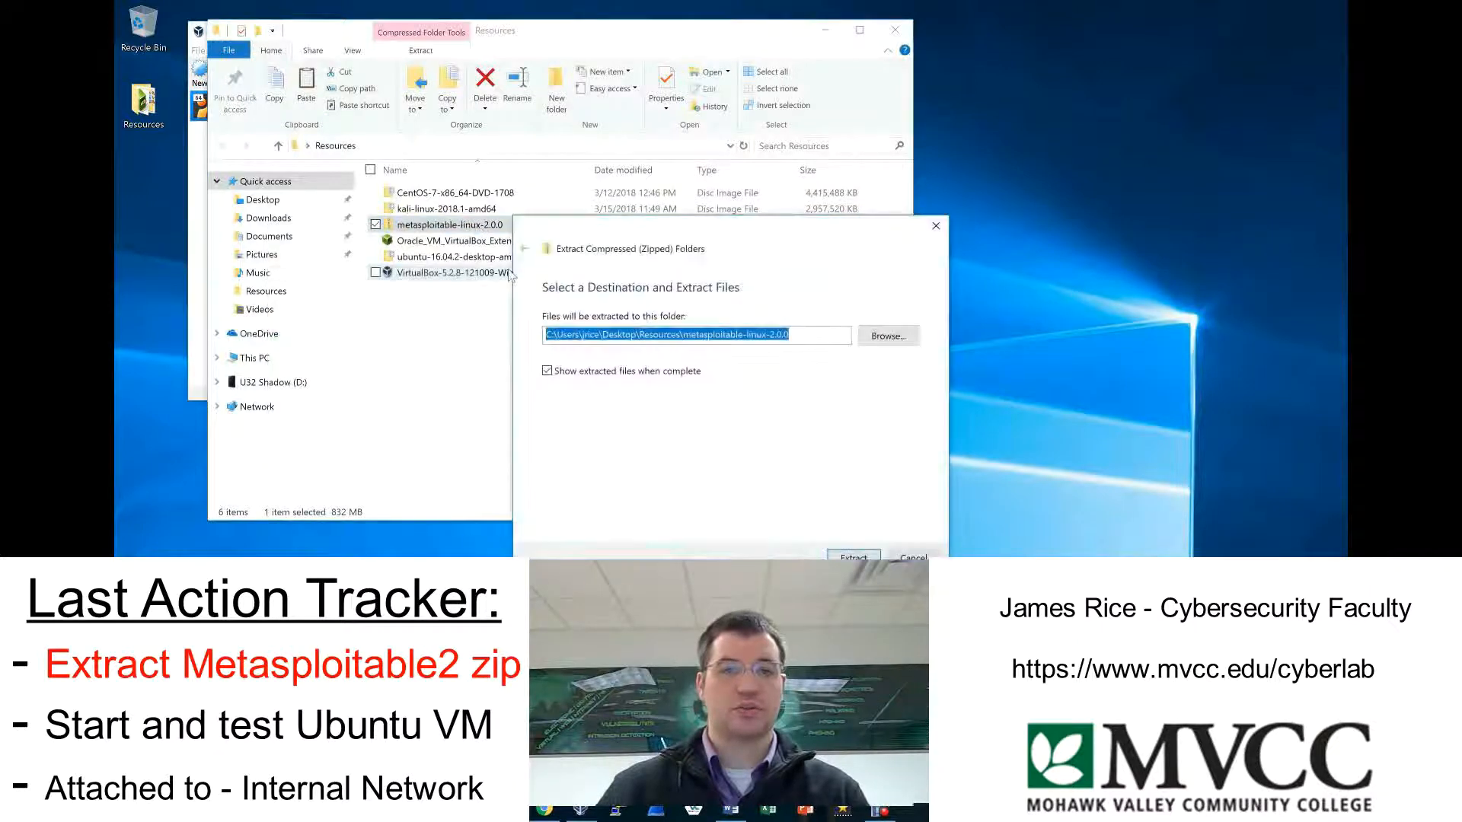
left_click(670, 373)
left_click(853, 556)
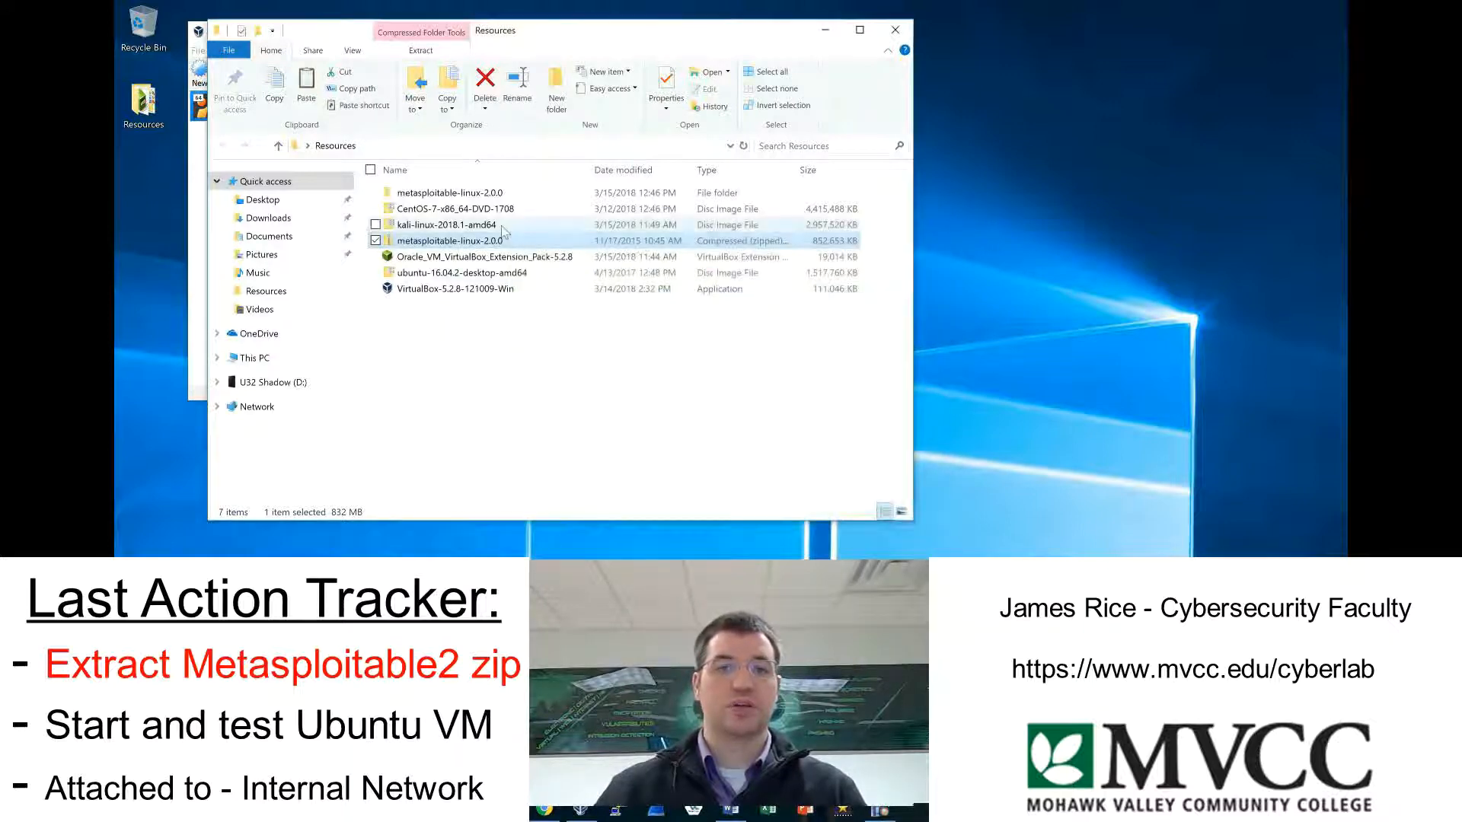
Examine the extracted files in the Metasploitable2-Linux folder inside metasploitable-linux-2.0.0, and switch back to VirtualBox Manager.
double_click(477, 194)
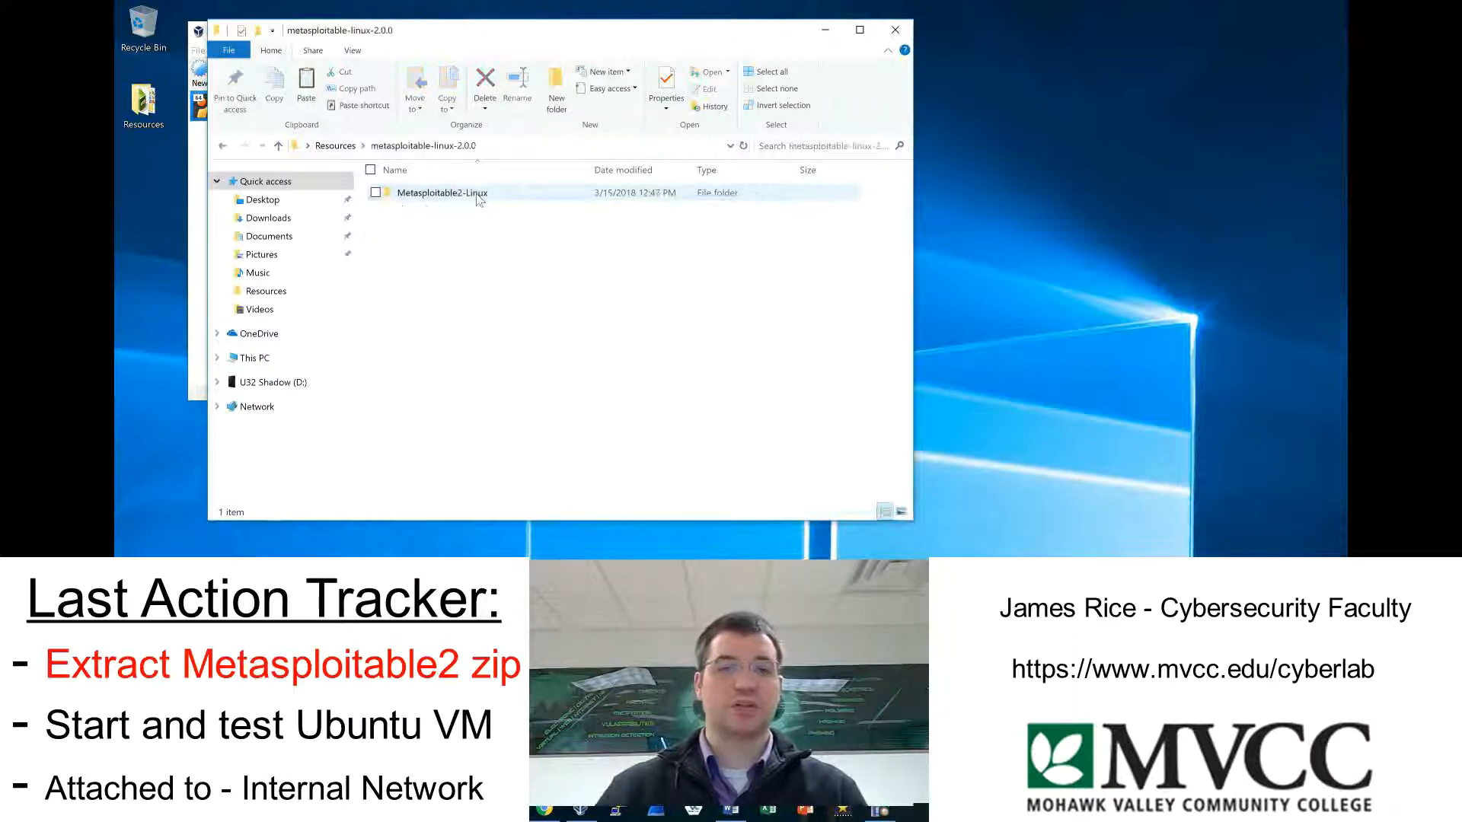
double_click(477, 195)
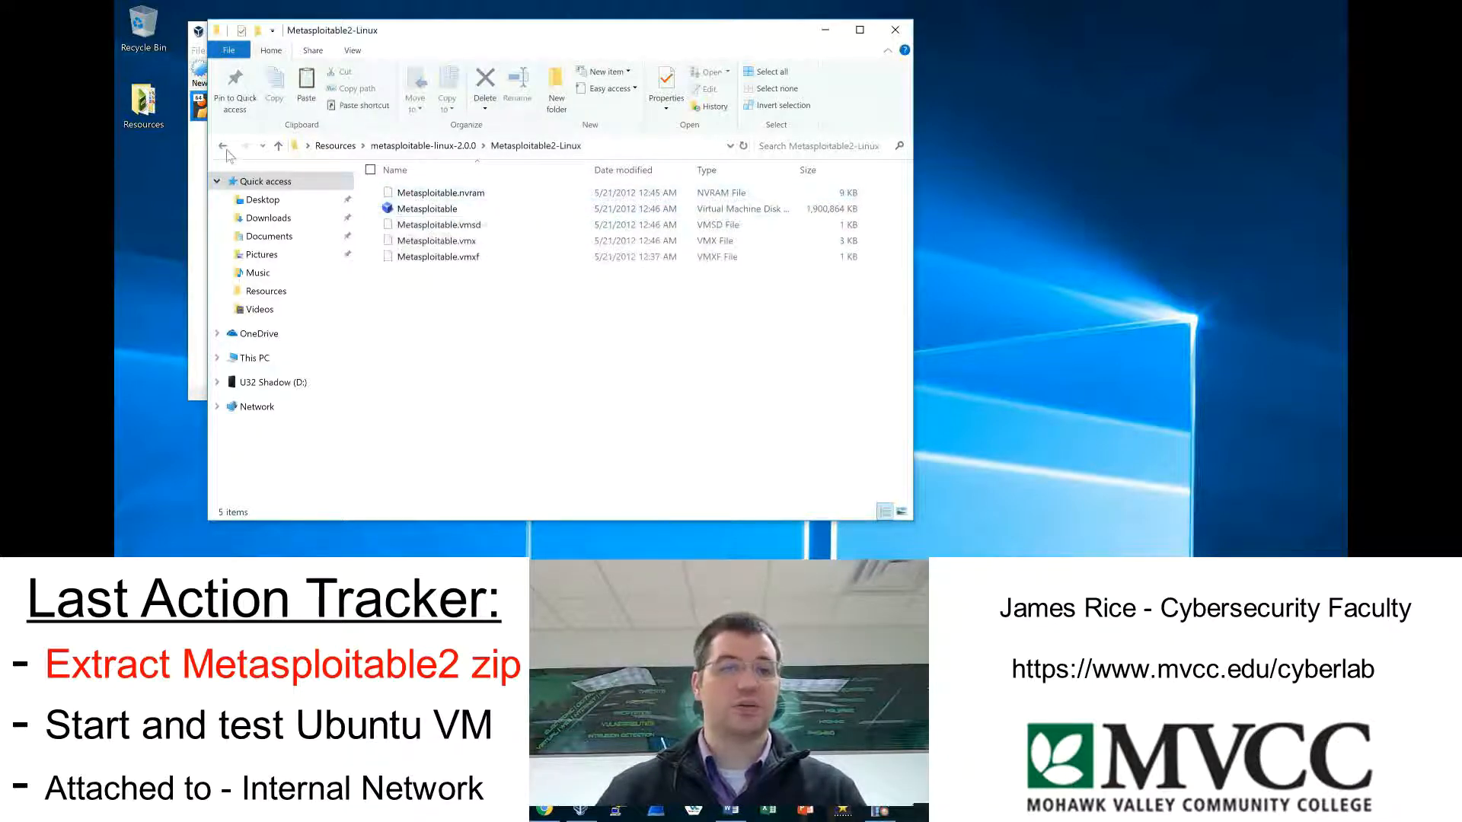
left_click(195, 158)
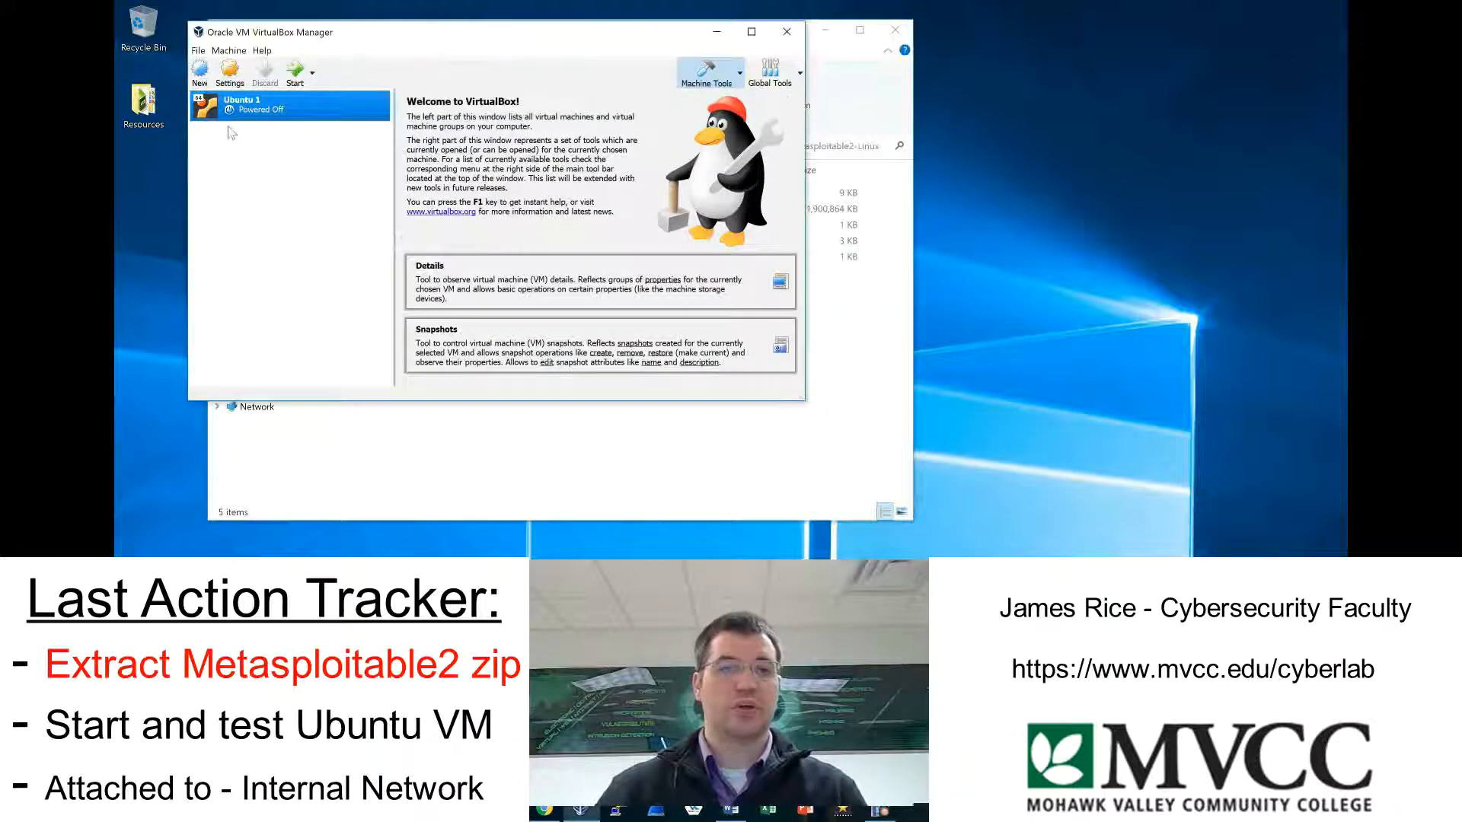
Set up a new virtual machine named Meta 1 with type Linux, version Other Linux (64-bit) and 512 MB of memory.
left_click(200, 75)
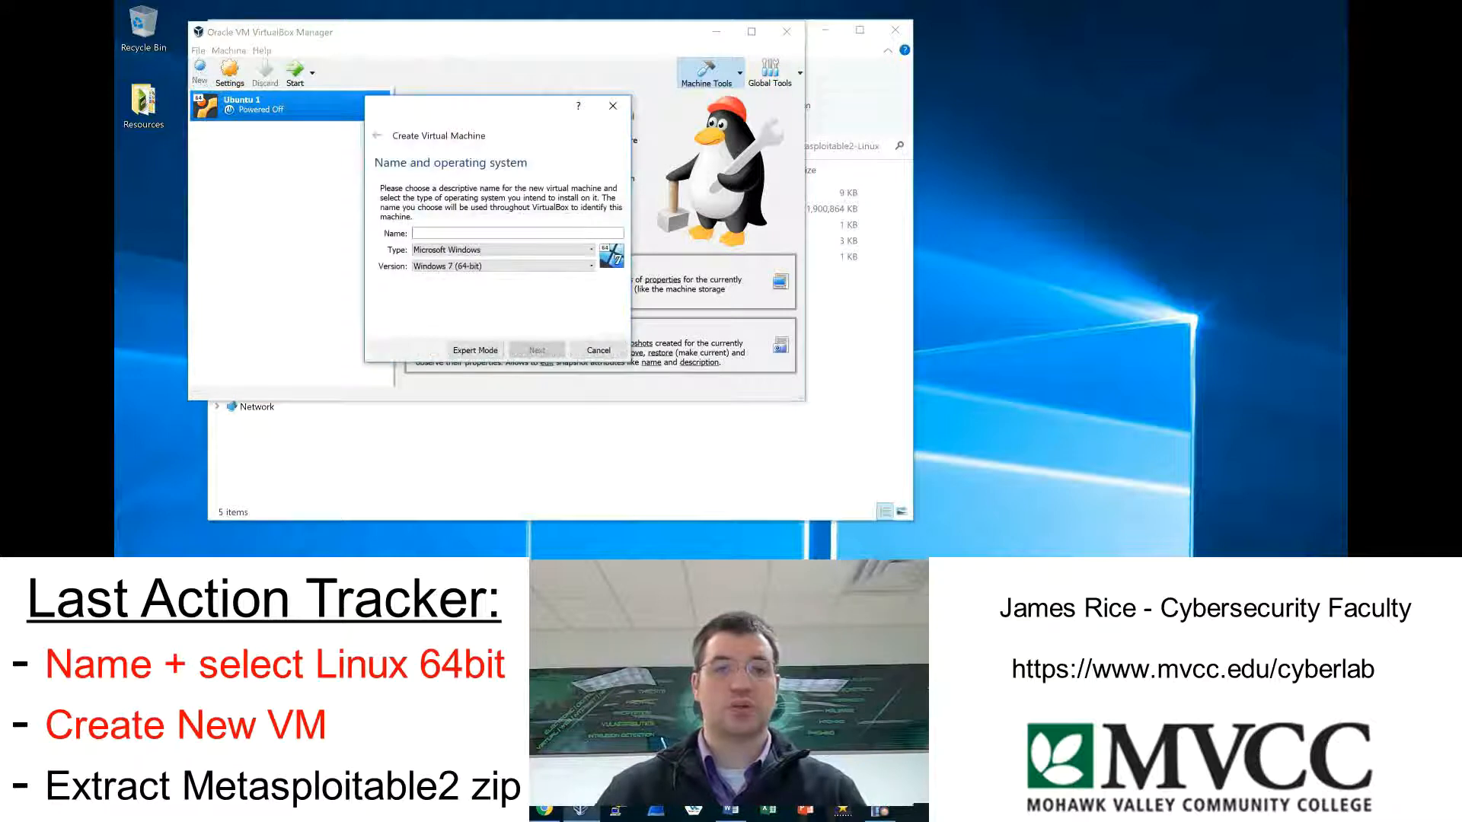
type("Met")
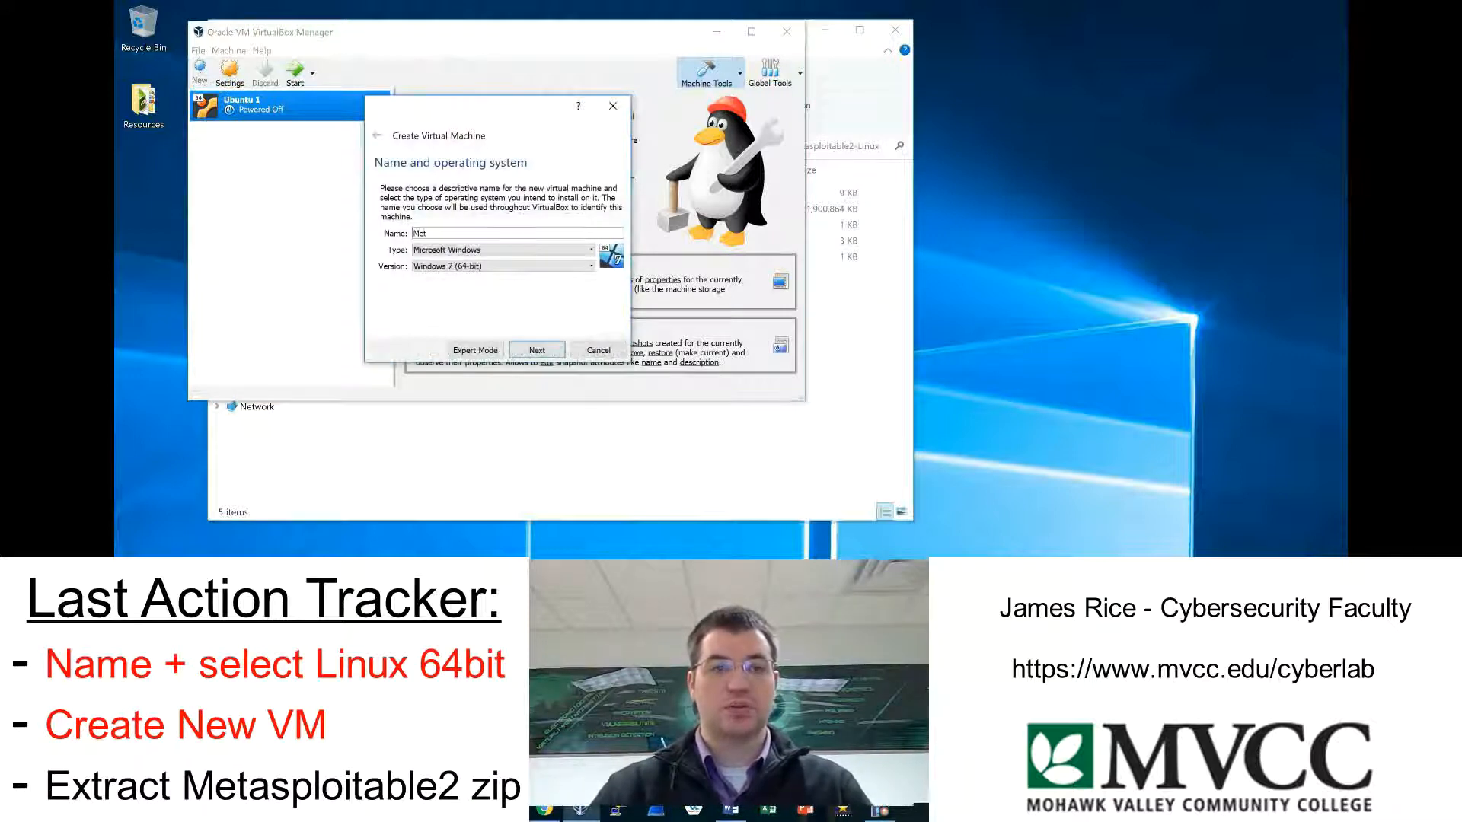
type("a")
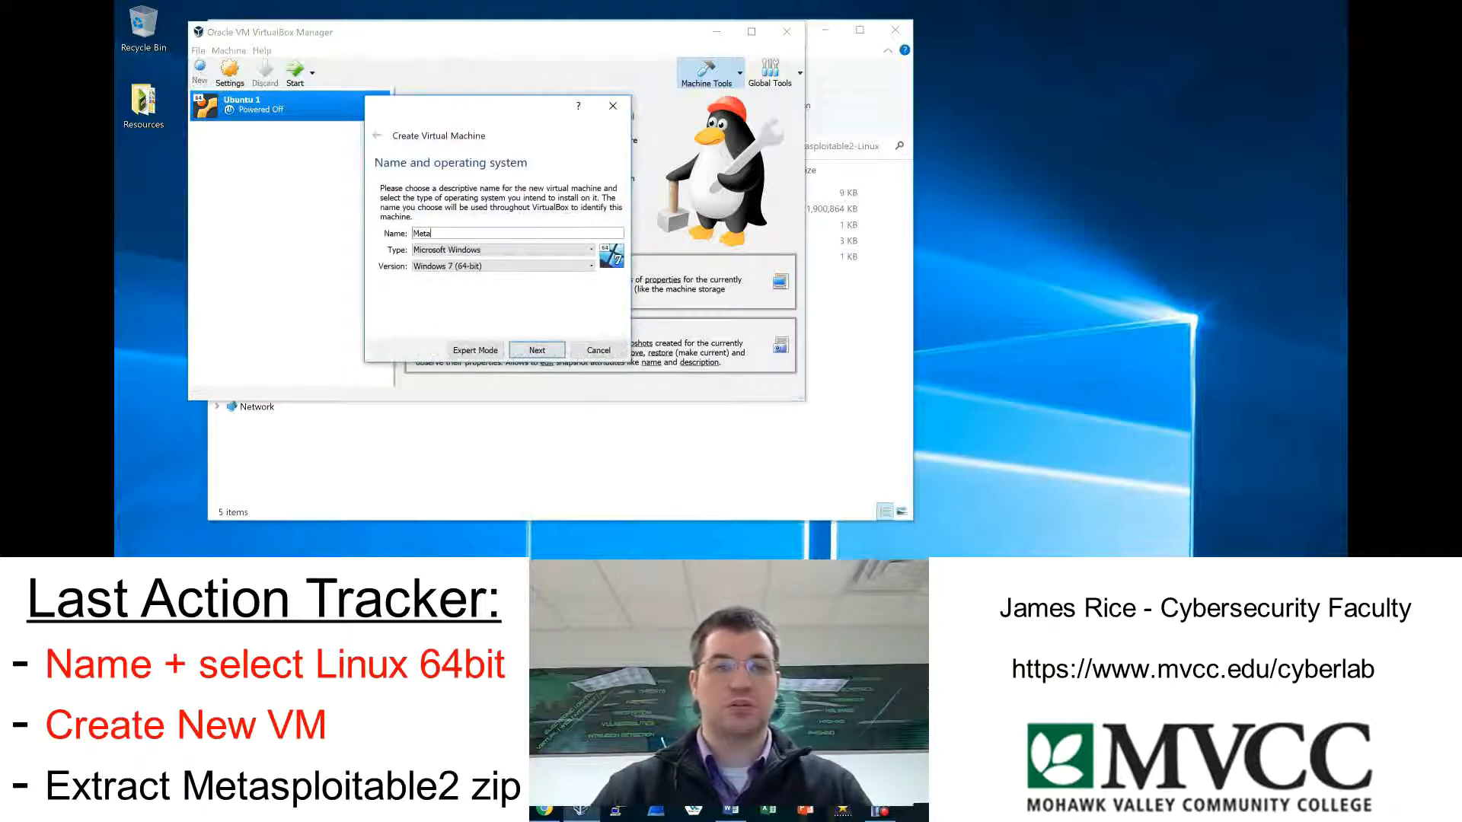
left_click(500, 252)
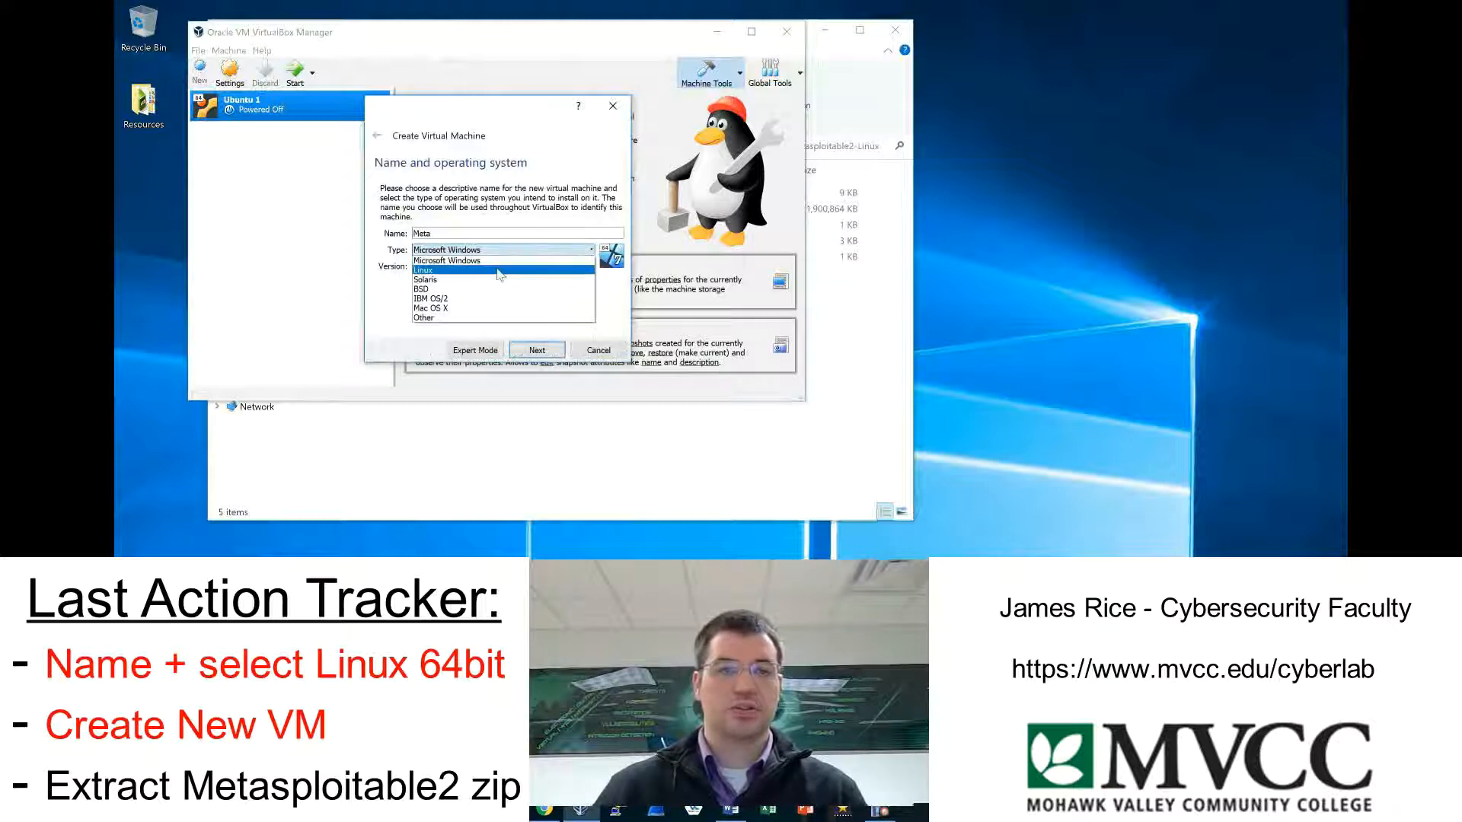
left_click(499, 271)
left_click(499, 267)
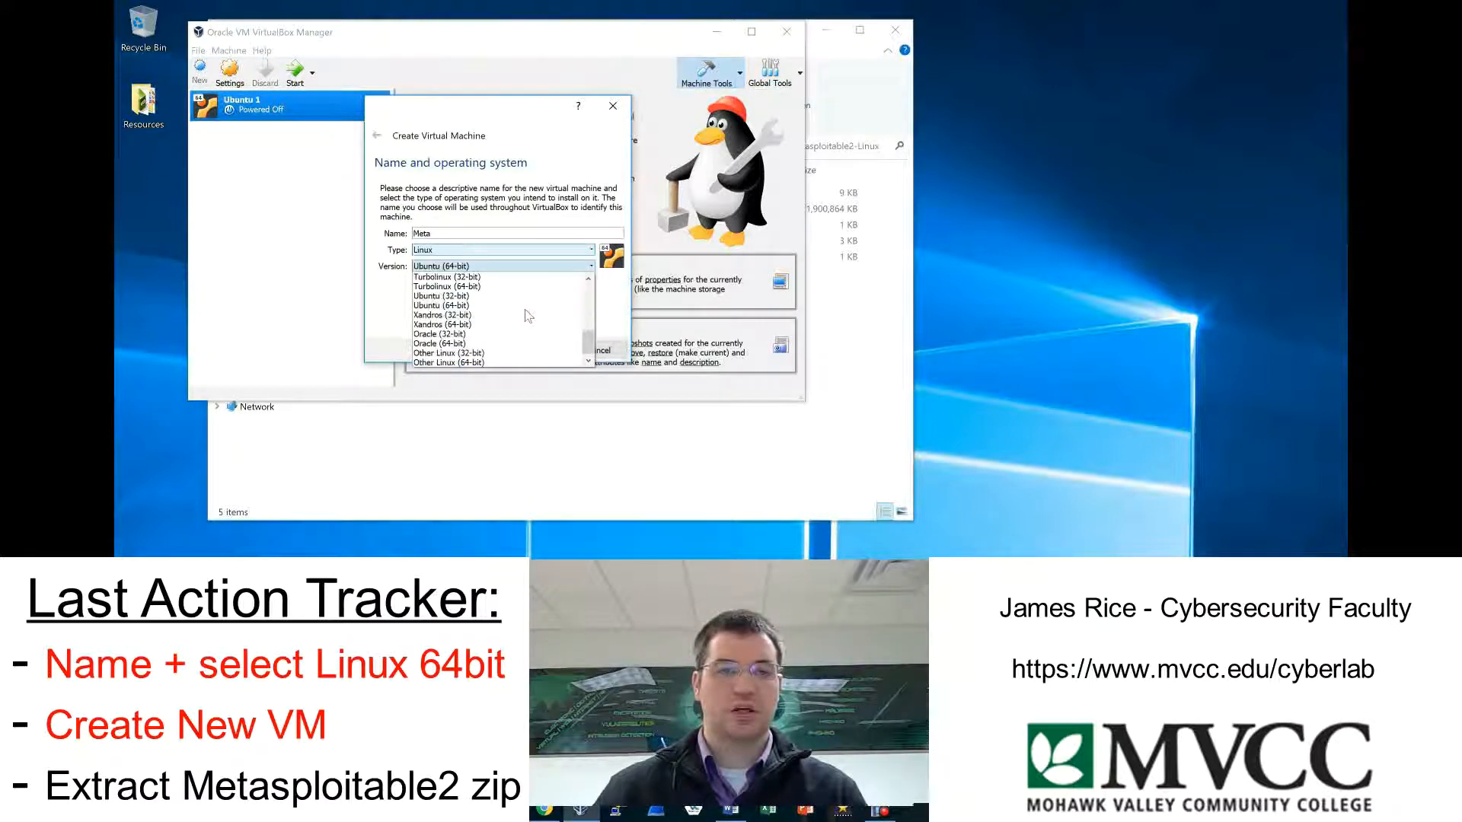
left_click(510, 362)
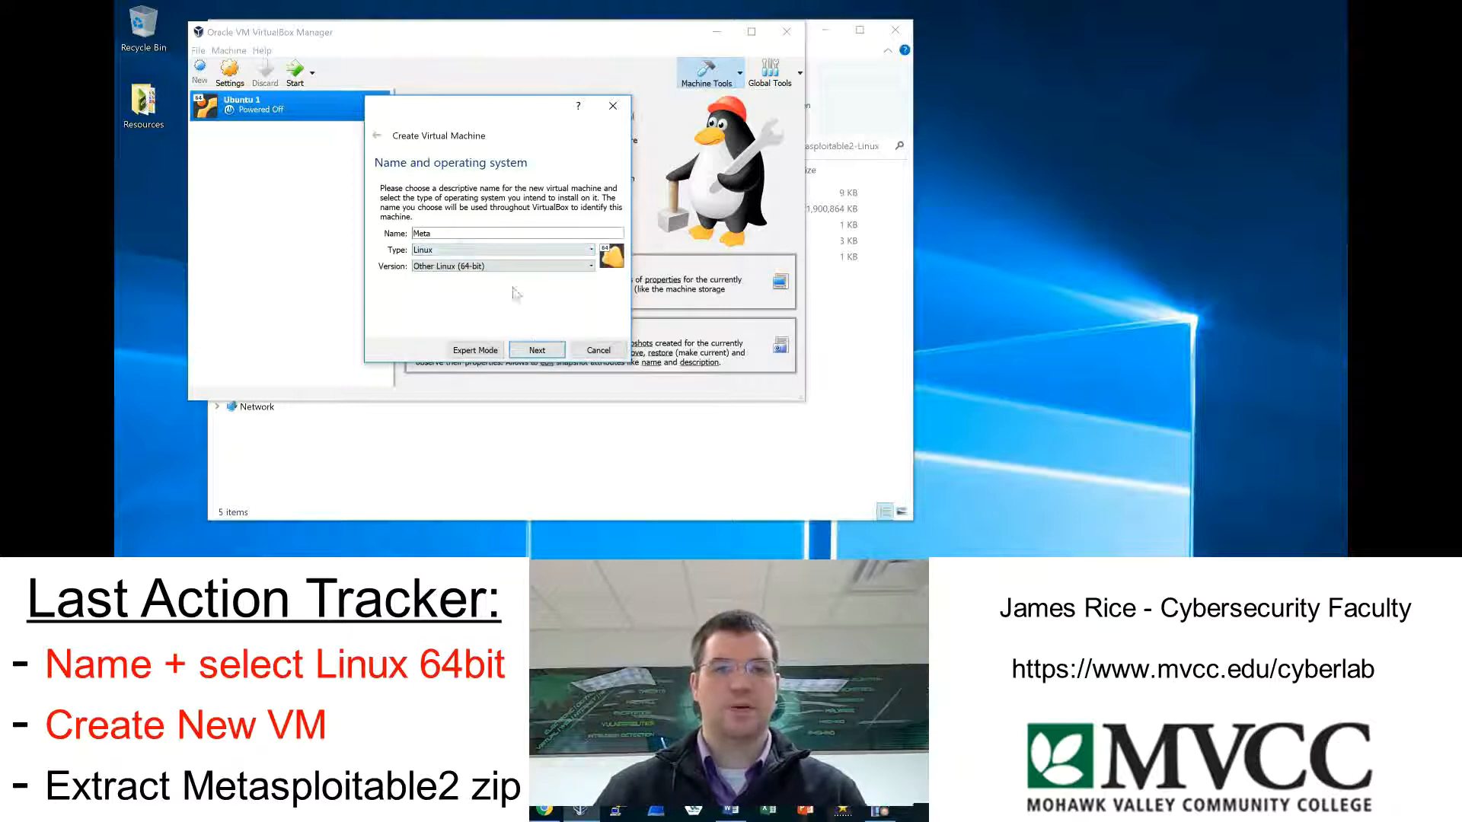
left_click(539, 352)
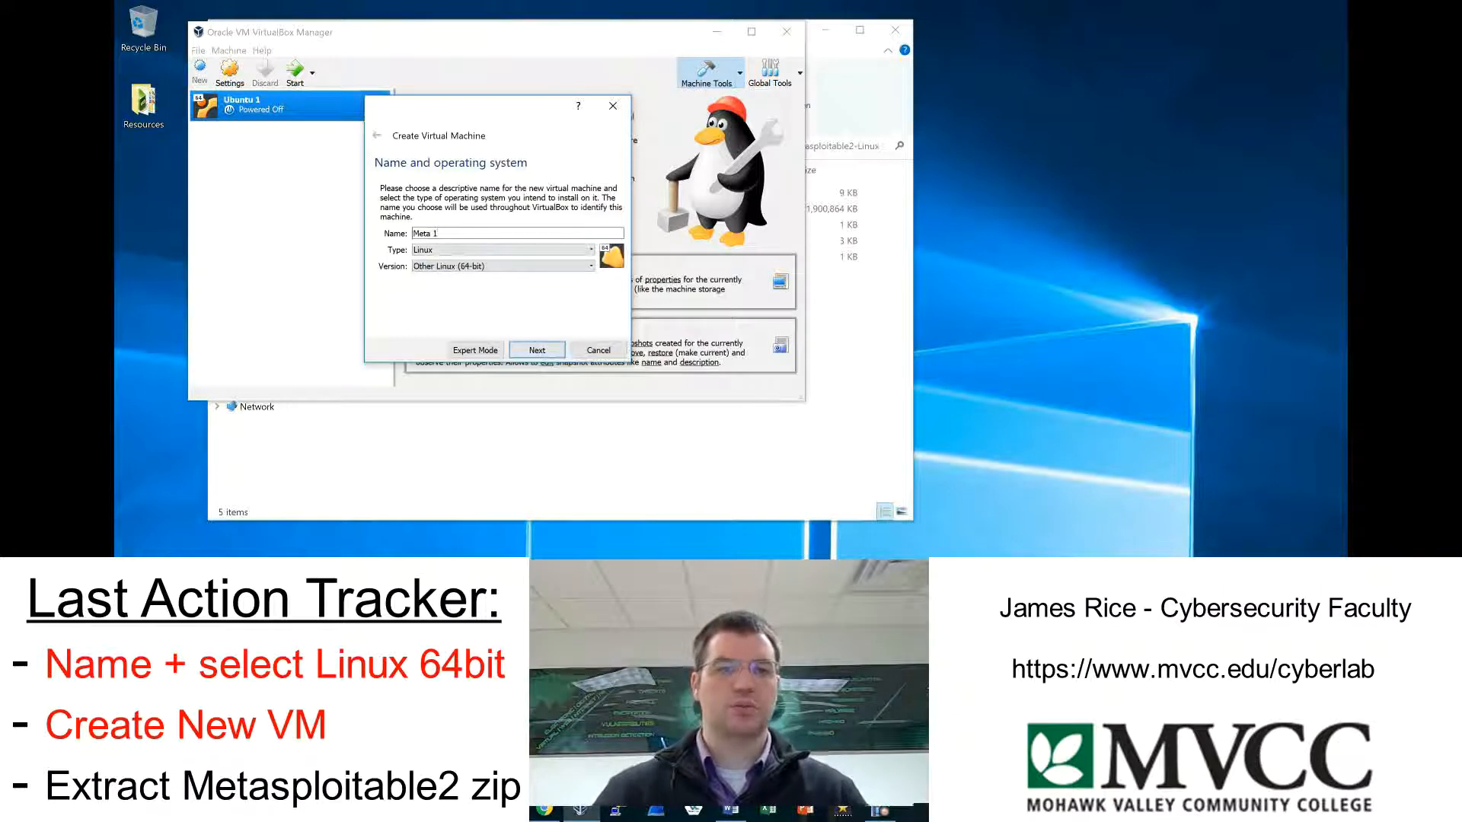
left_click(545, 349)
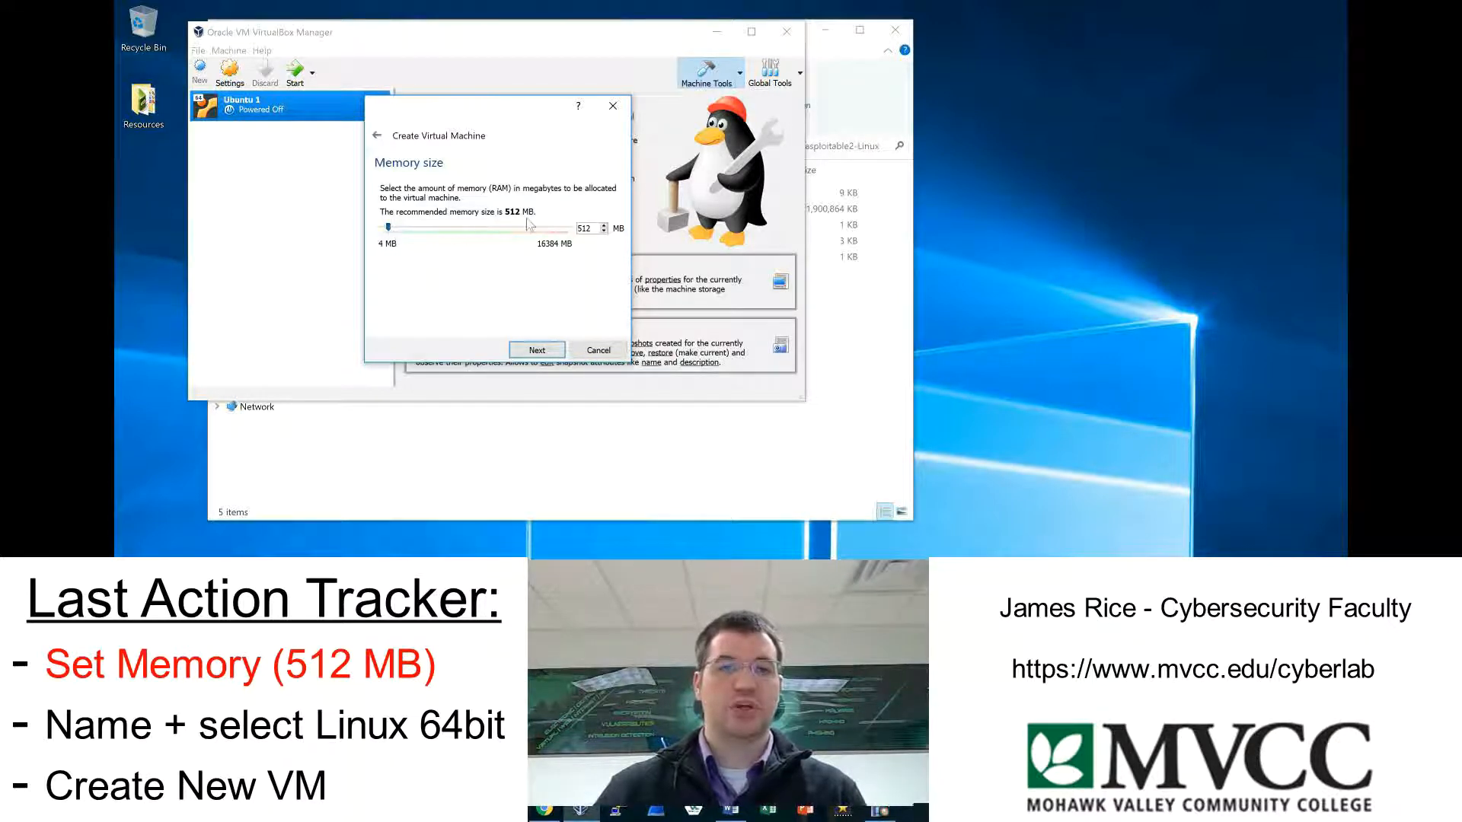
left_click(554, 354)
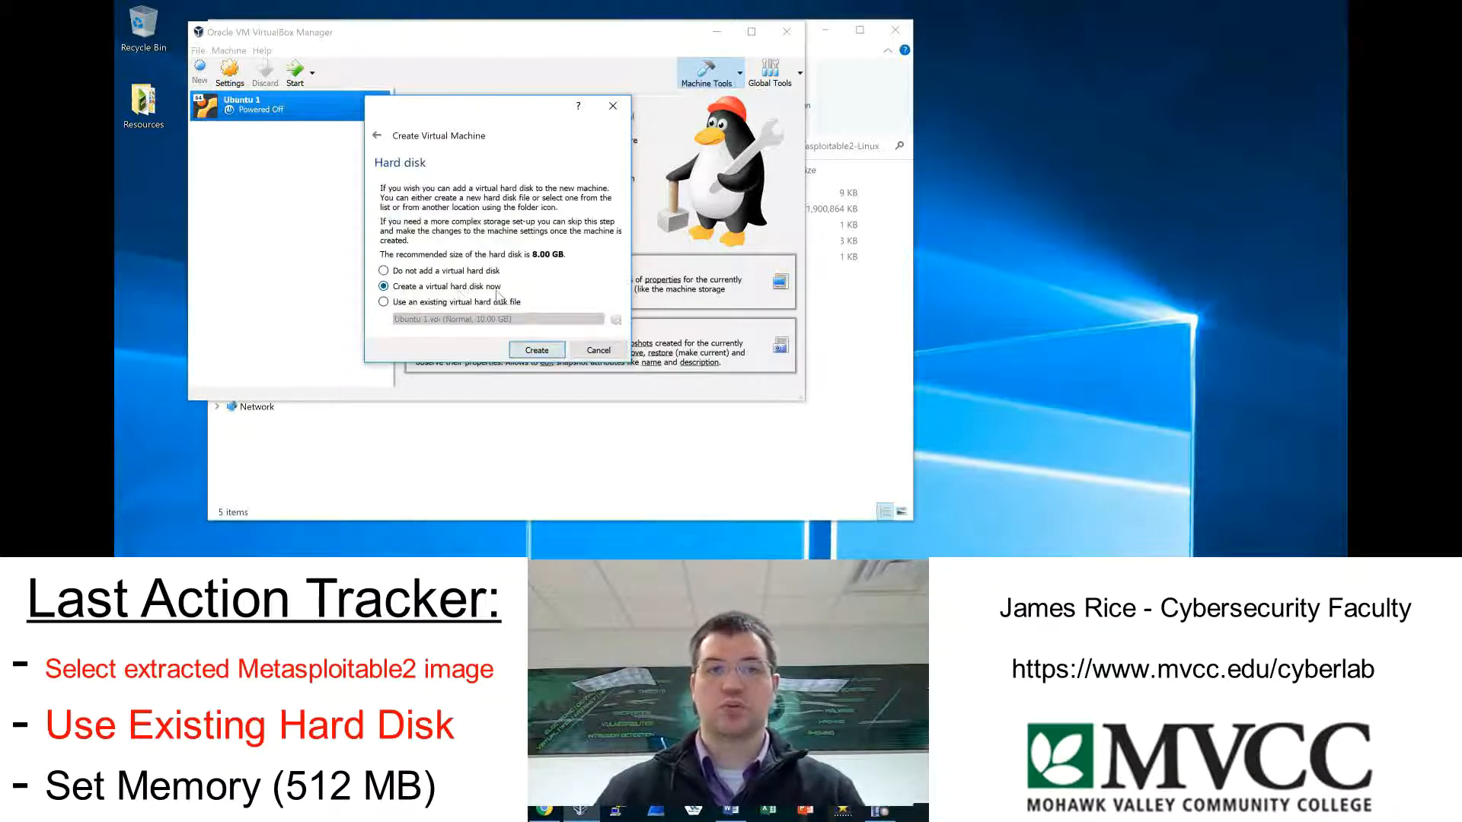
Attach the existing Metasploitable.vmdk disk from the extracted Metasploitable2-Linux folder and create the Meta 1 machine.
left_click(384, 303)
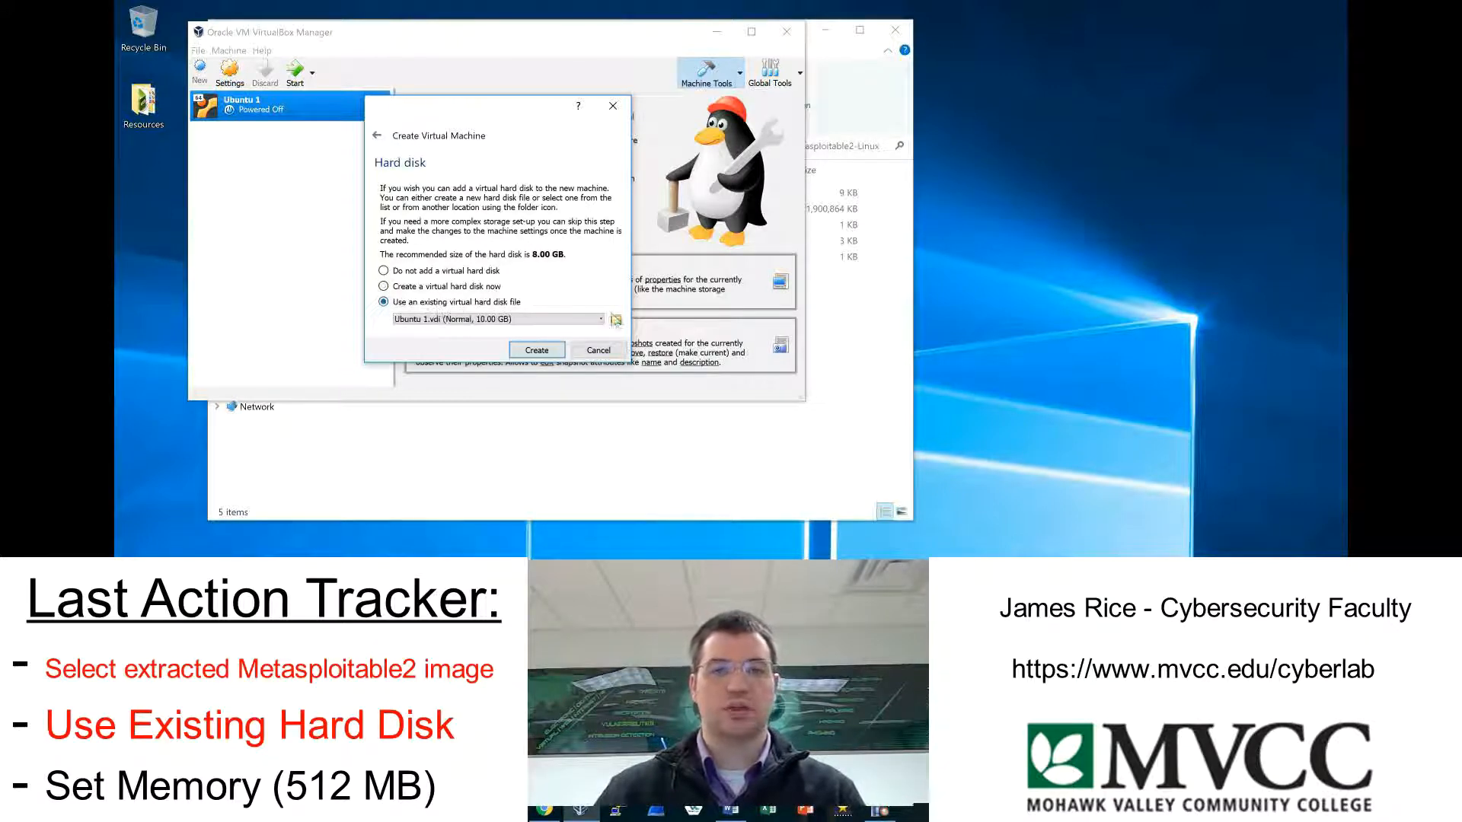
left_click(616, 320)
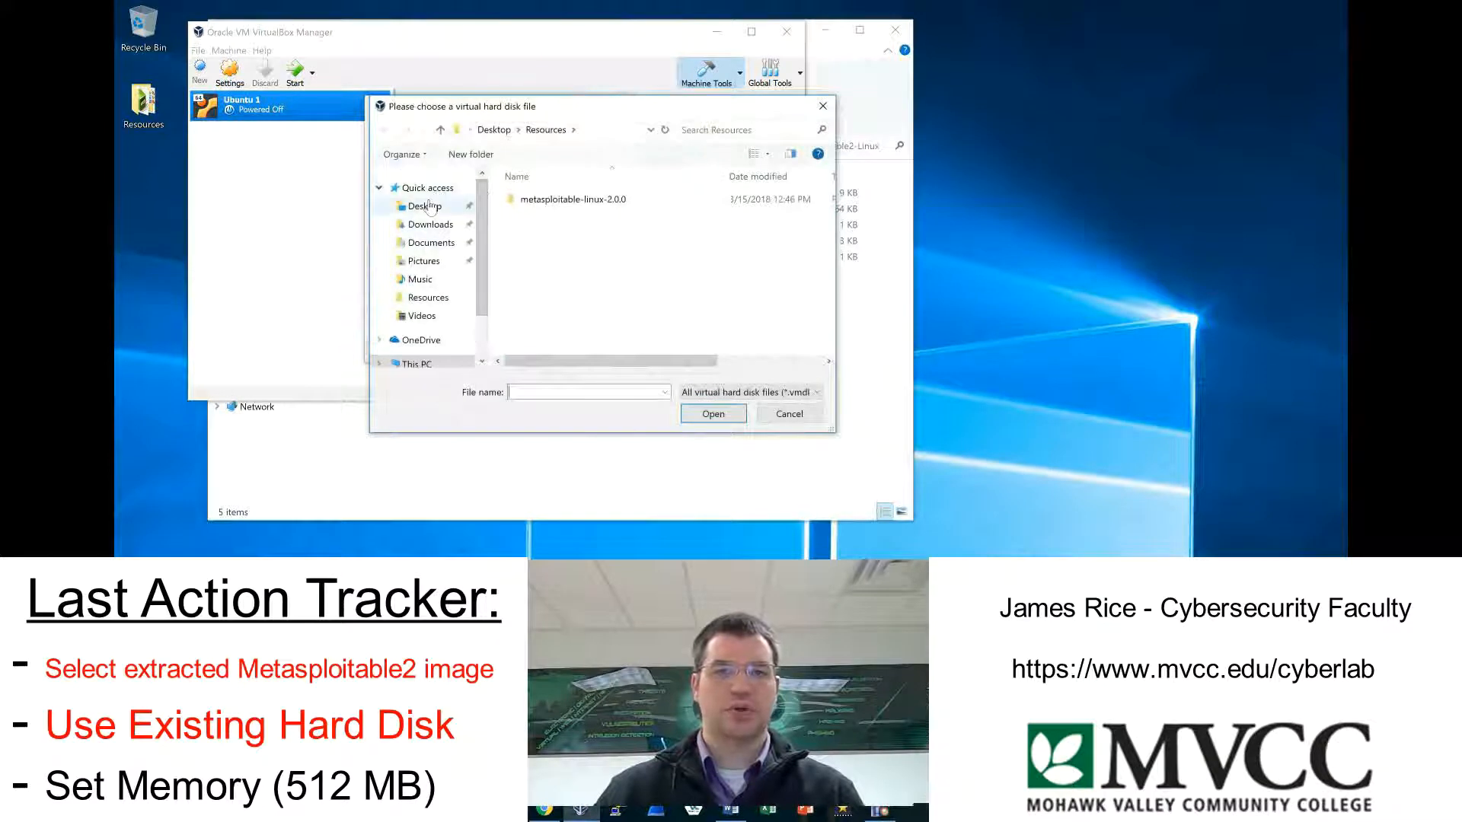
left_click(428, 206)
double_click(543, 201)
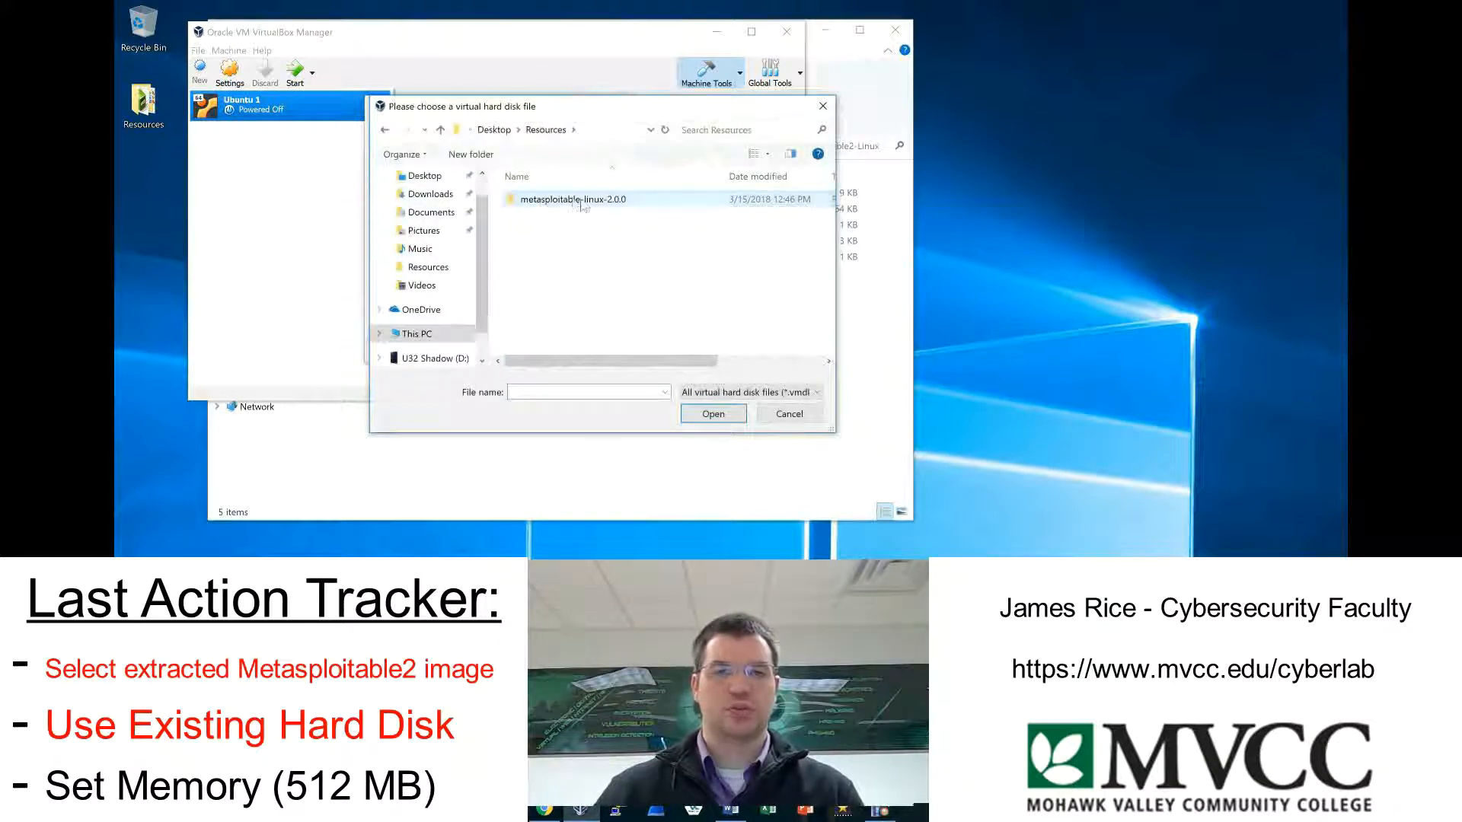
double_click(586, 201)
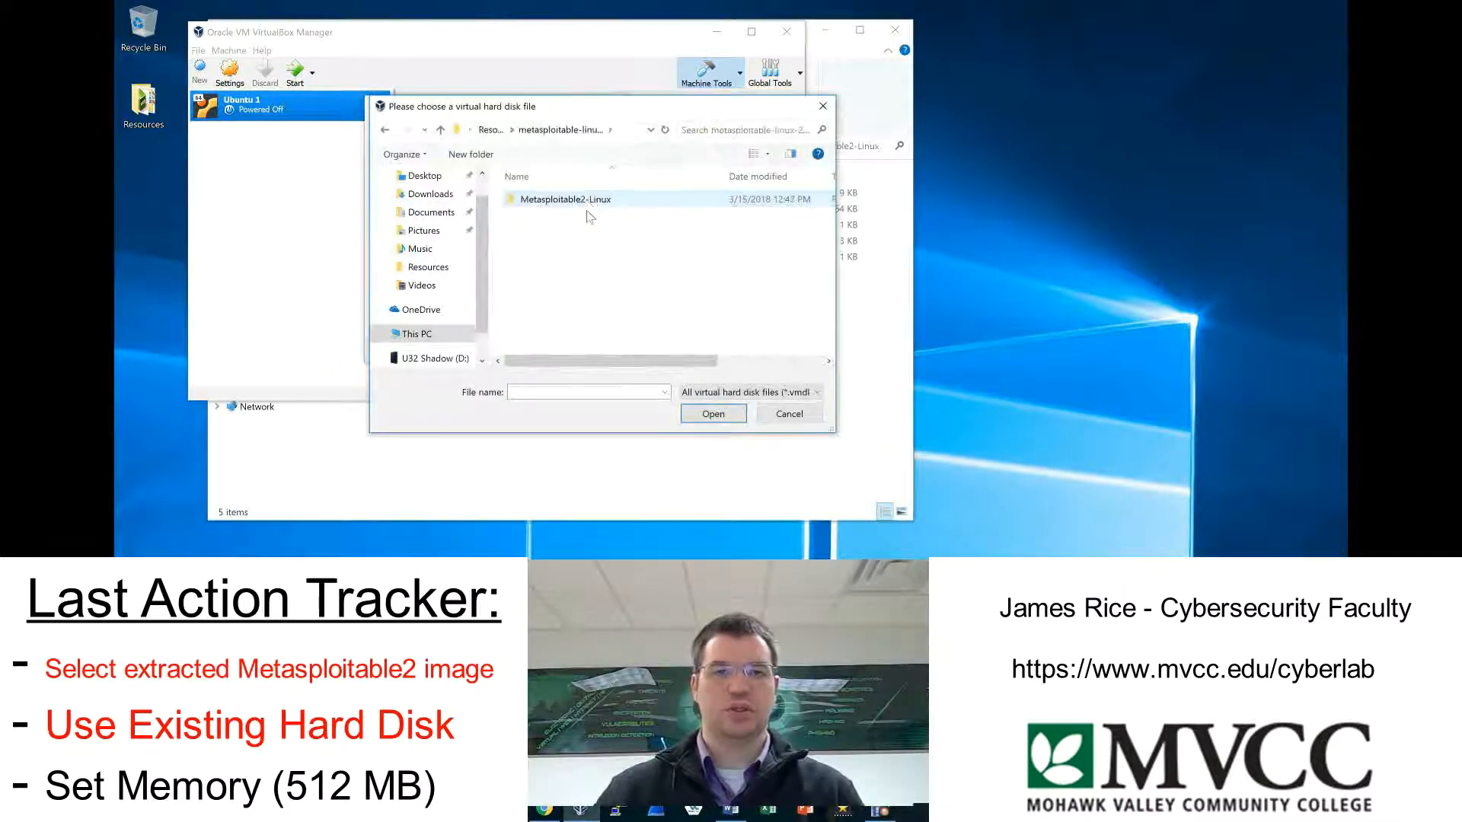
double_click(579, 201)
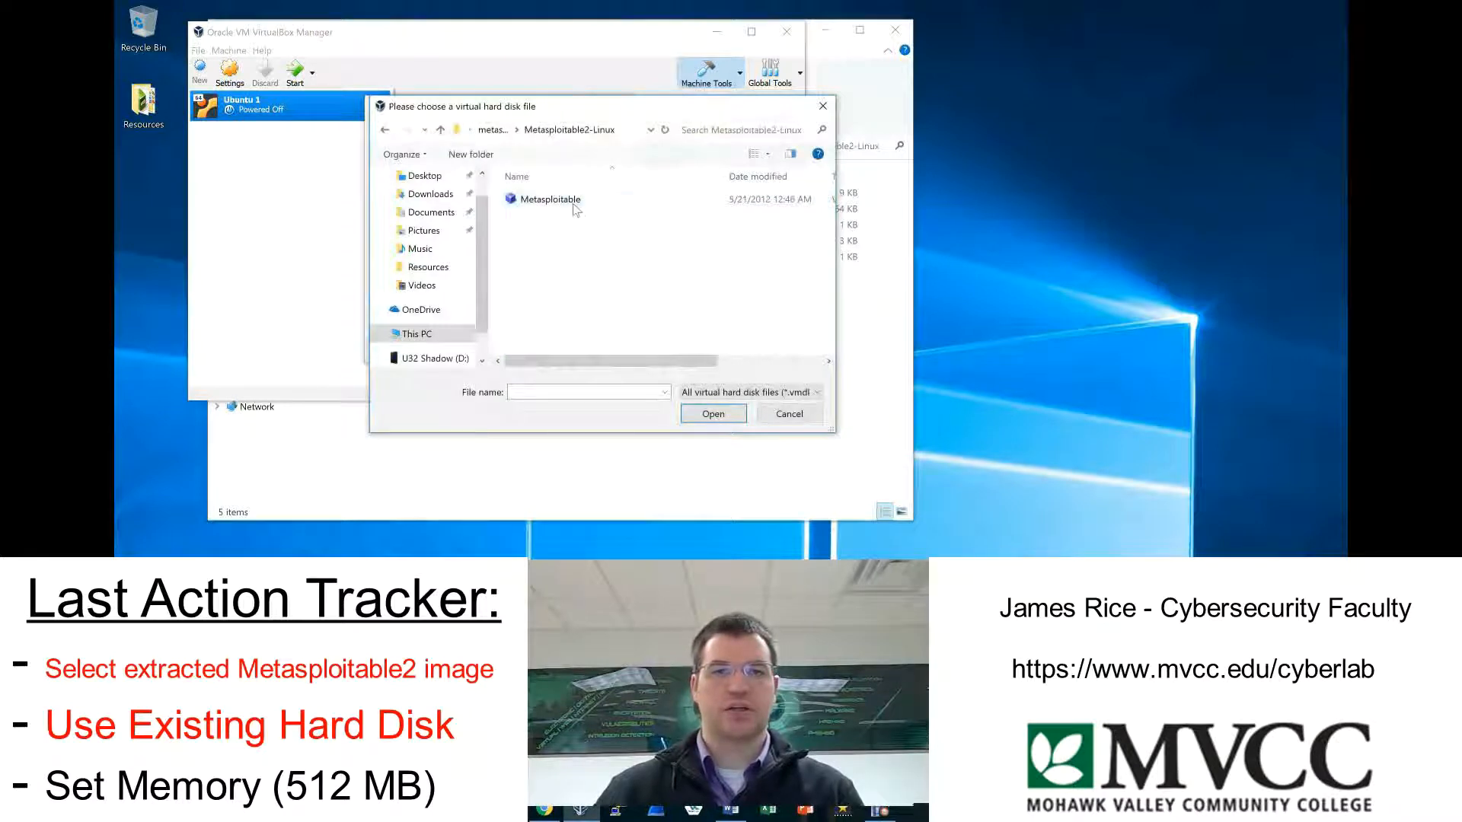
left_click(572, 203)
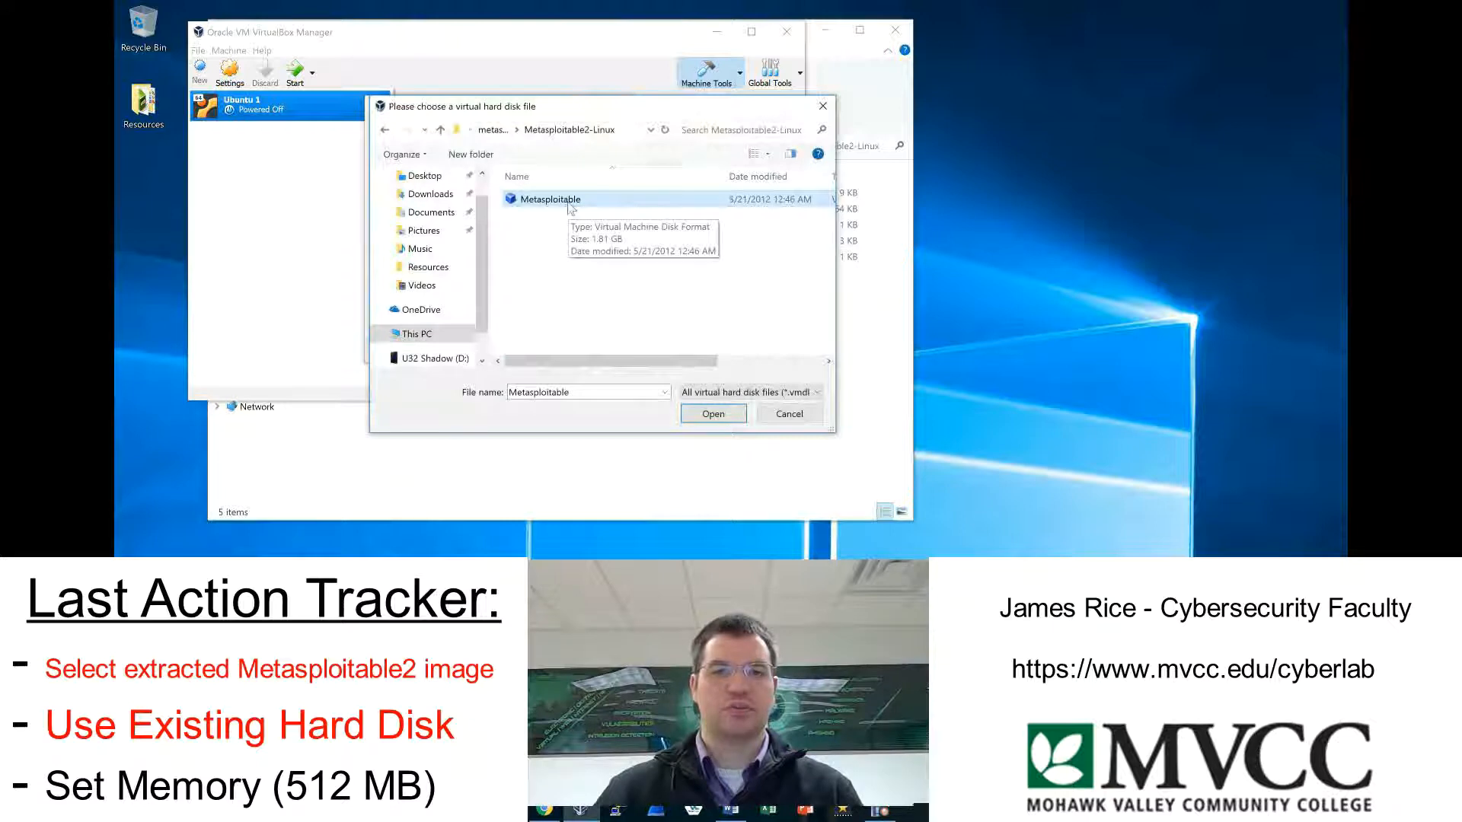
left_click(713, 414)
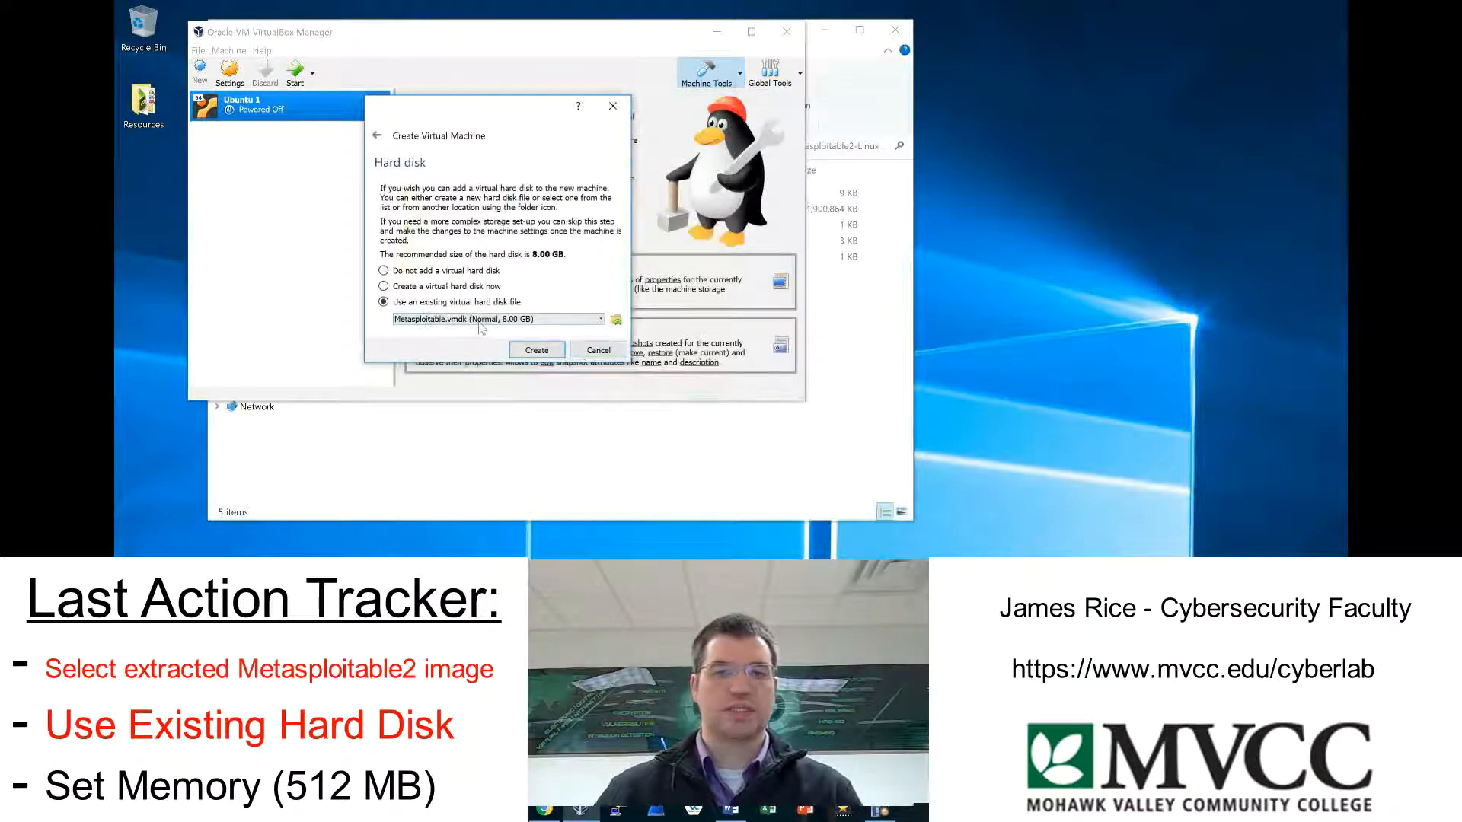
left_click(535, 350)
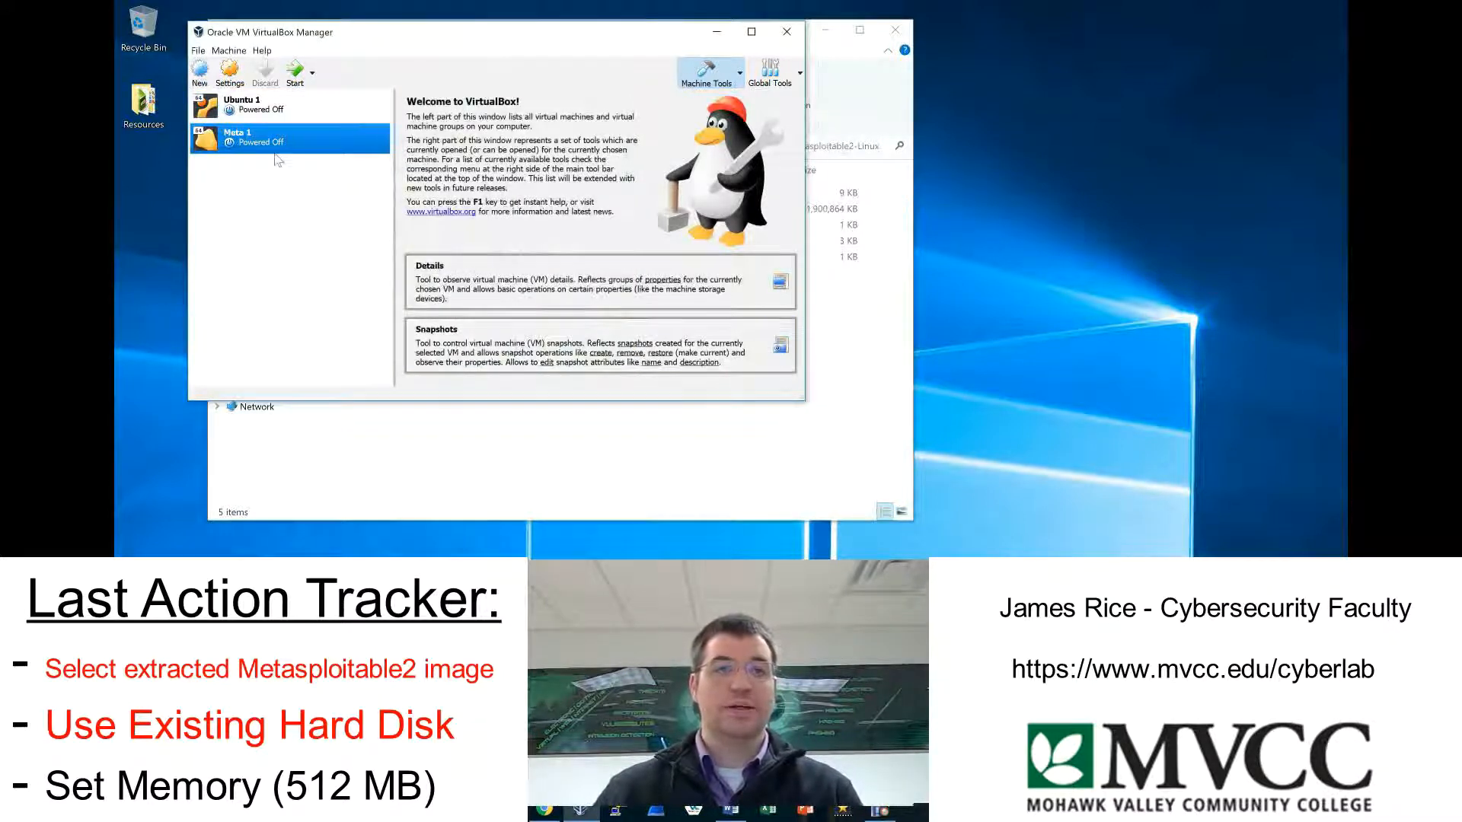
Attach network Adapter 1 of the Meta 1 virtual machine to Internal Network.
left_click(239, 80)
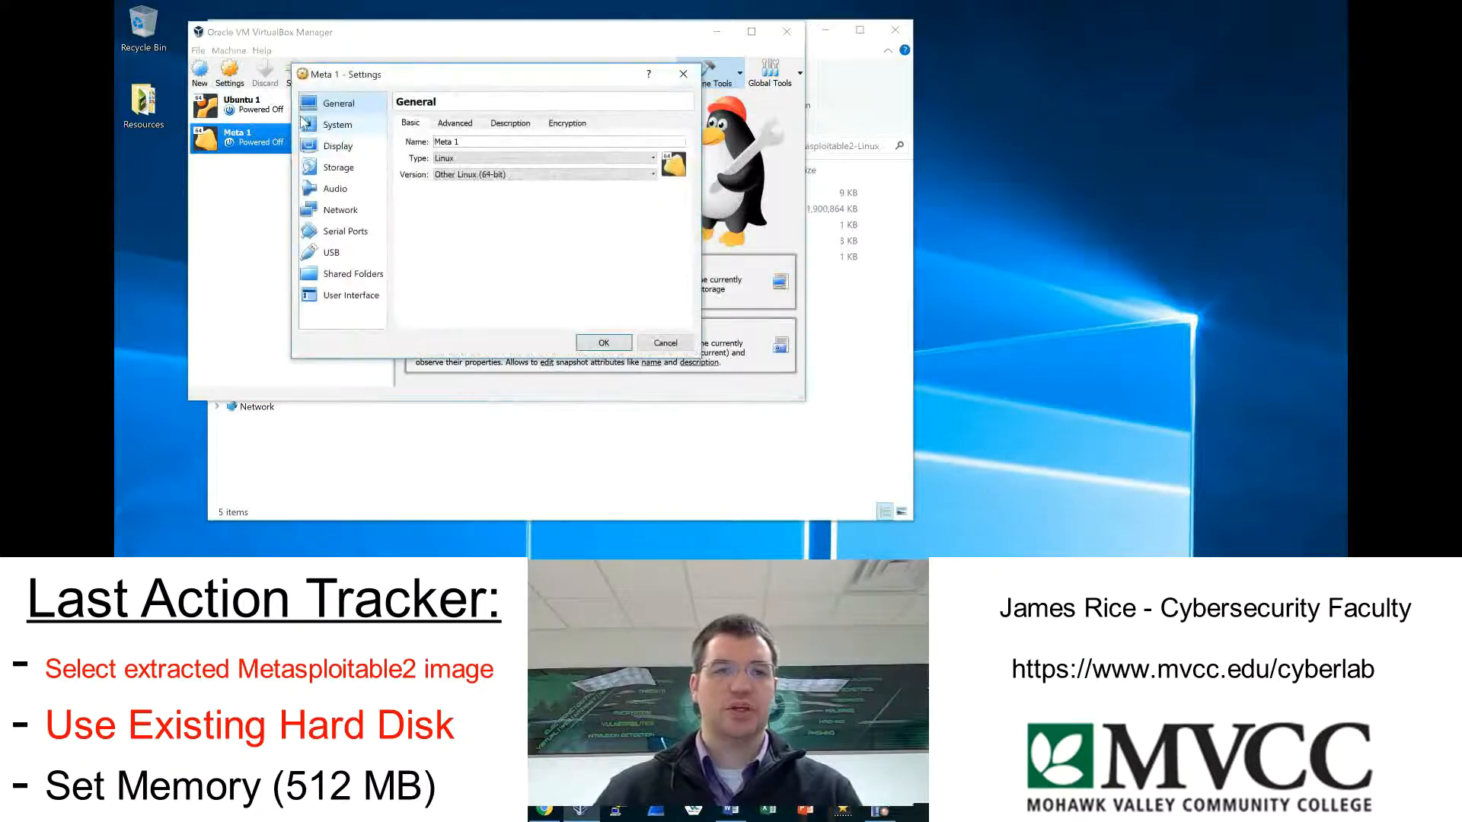
left_click(353, 216)
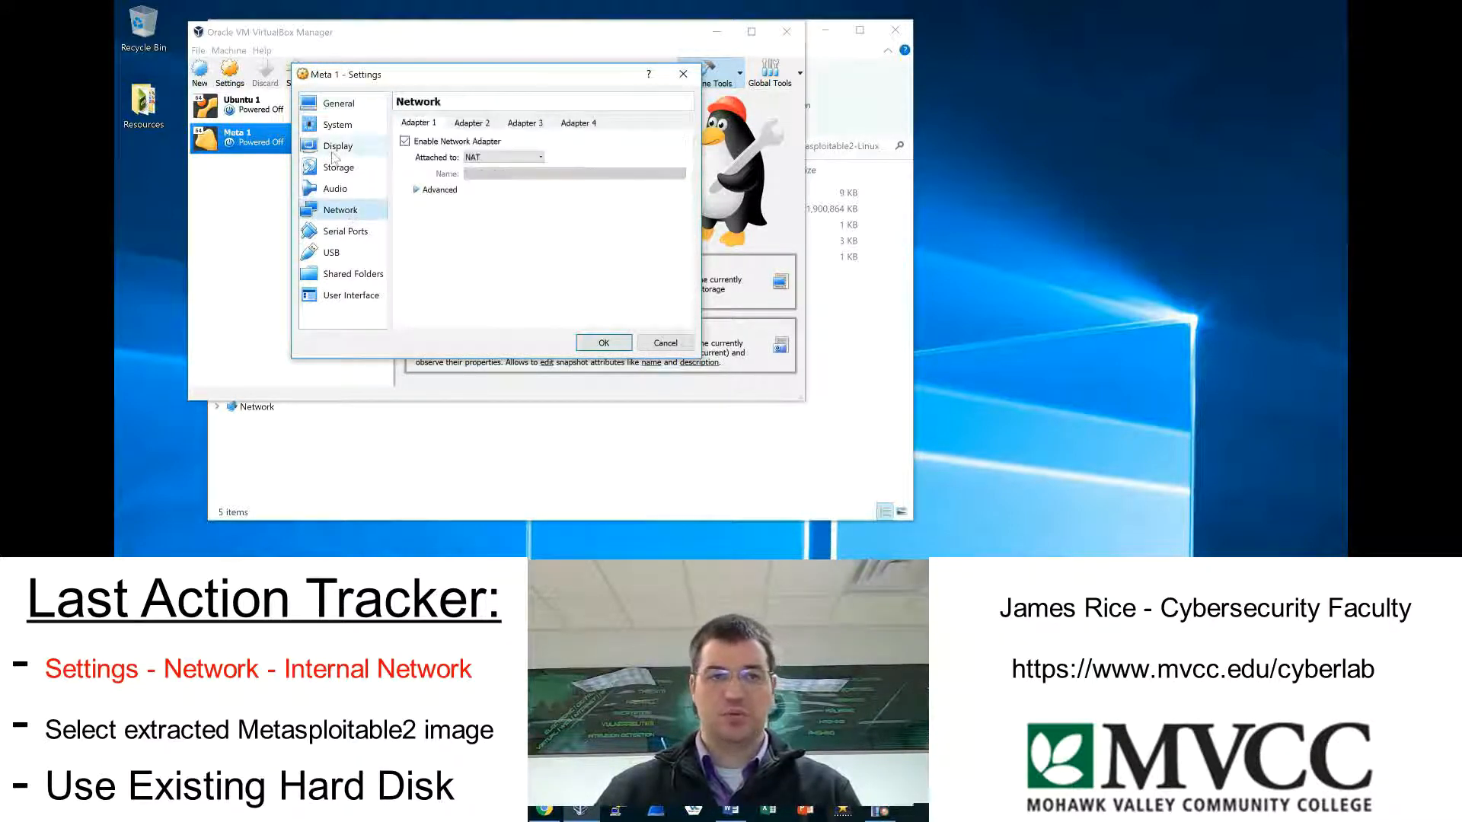
left_click(502, 157)
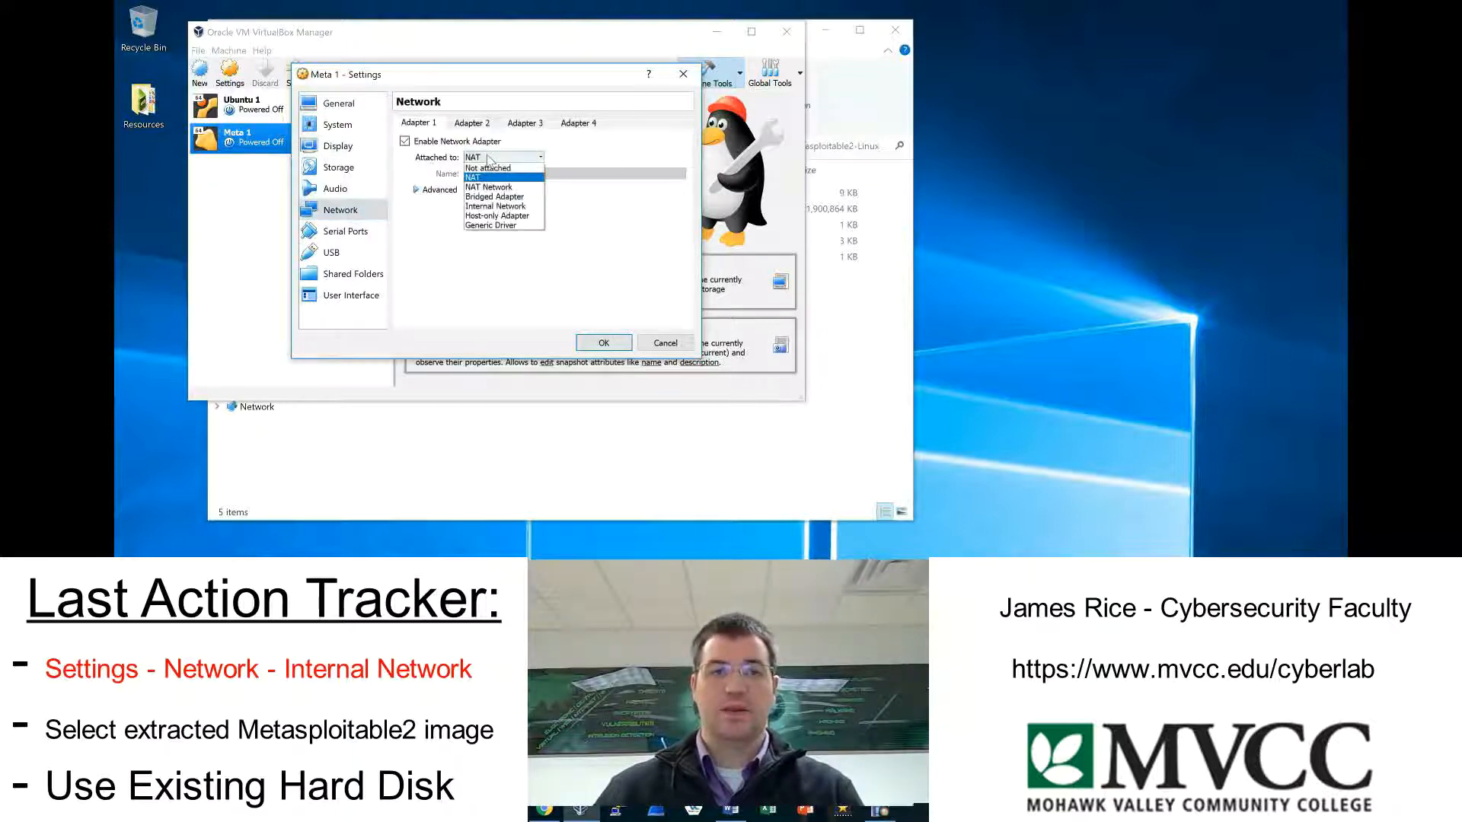
left_click(526, 207)
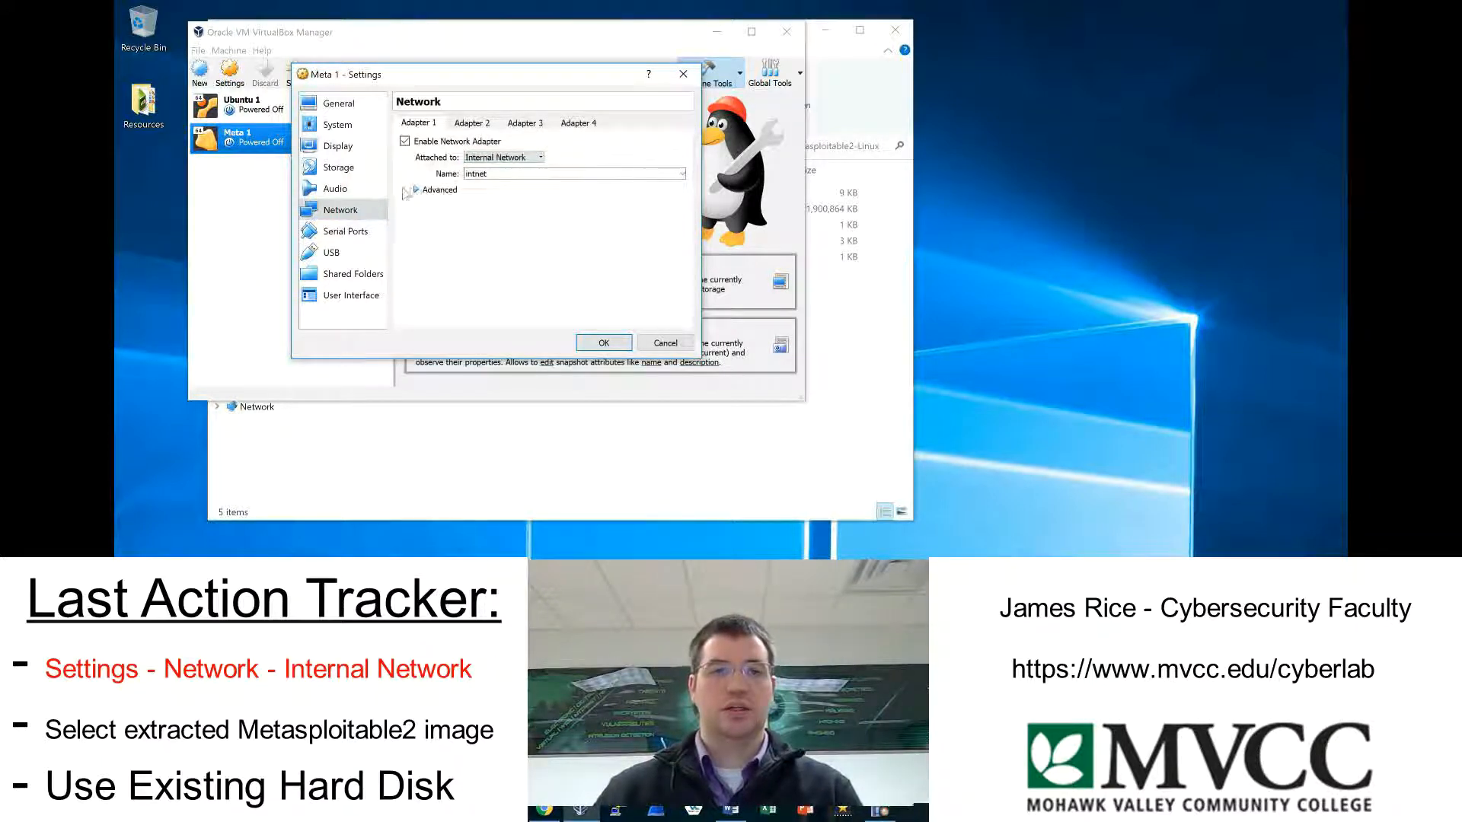
left_click(604, 343)
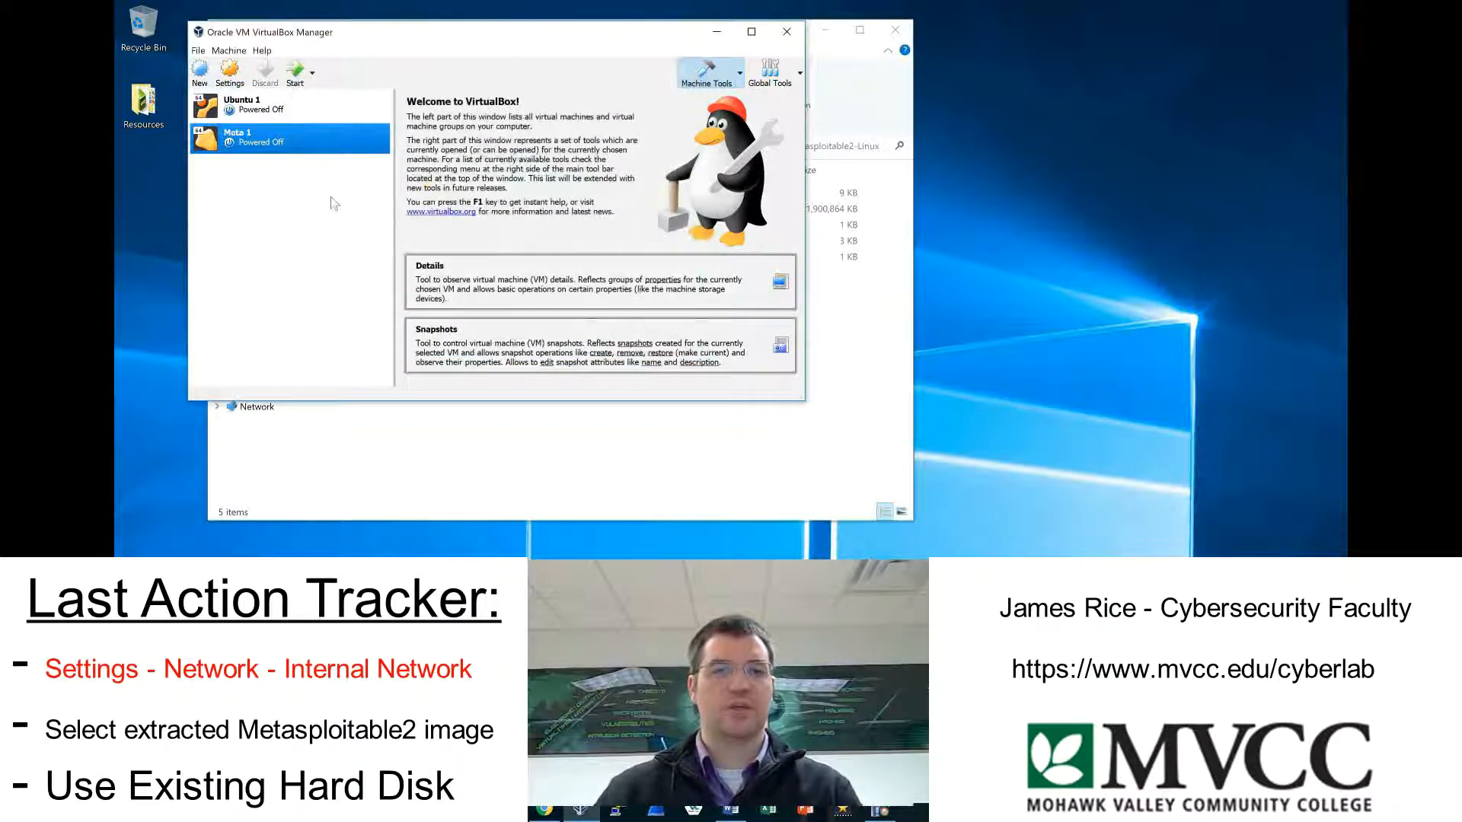
Start the Meta 1 virtual machine, dismiss the auto capture keyboard notice and reposition its console window.
left_click(299, 84)
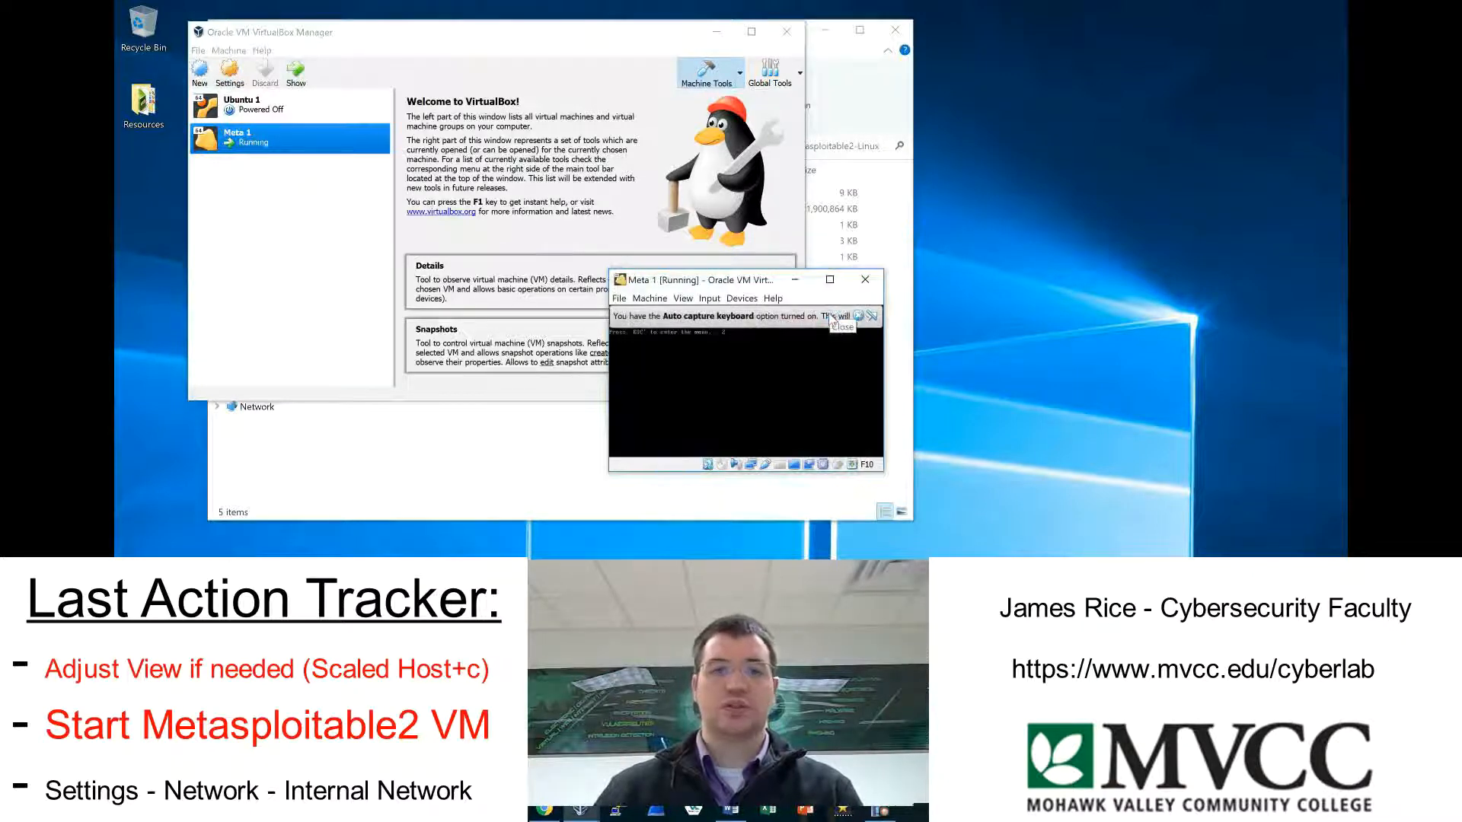
left_click(863, 317)
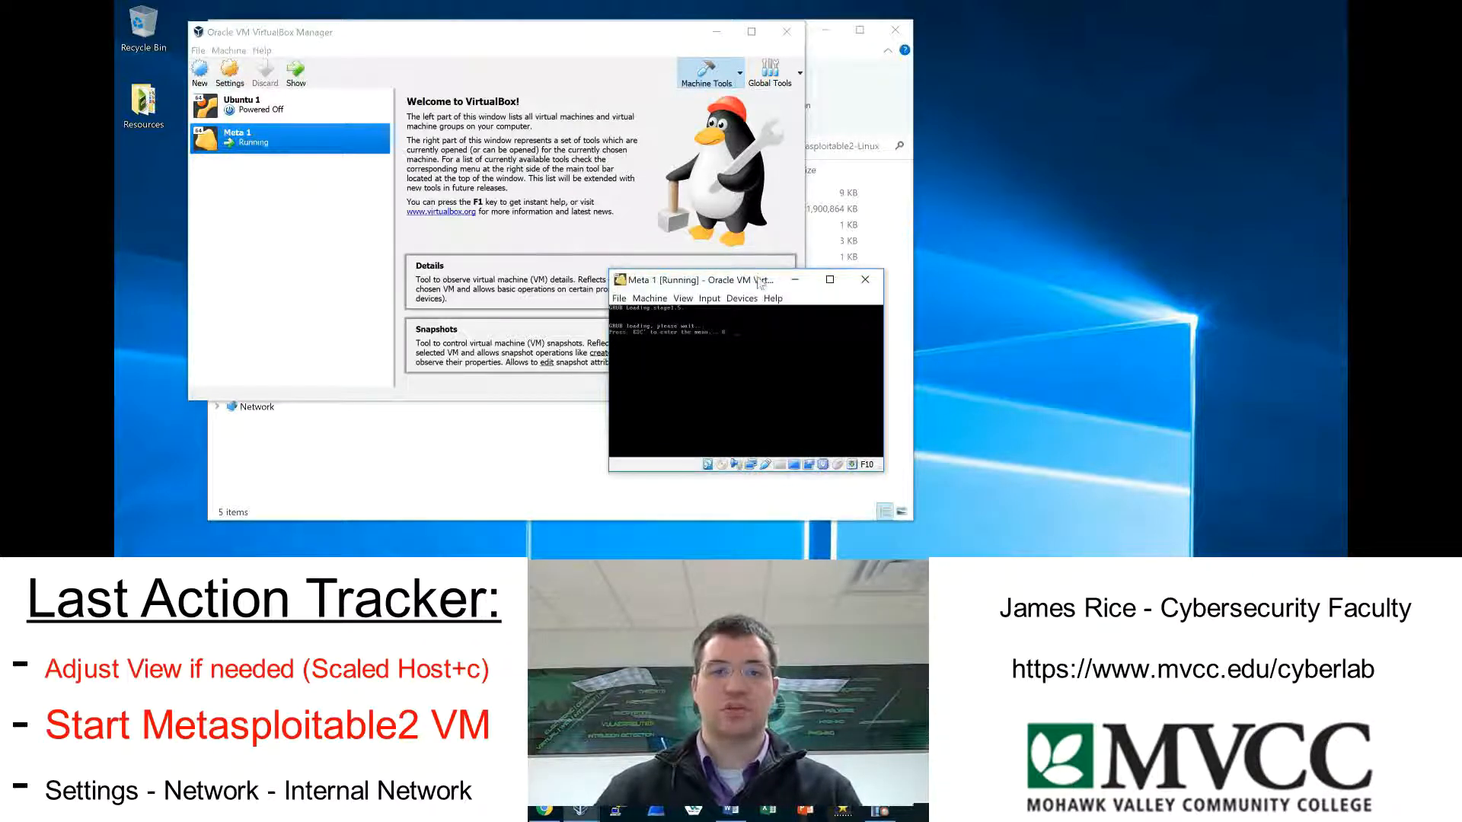
left_click_drag(766, 283, 643, 104)
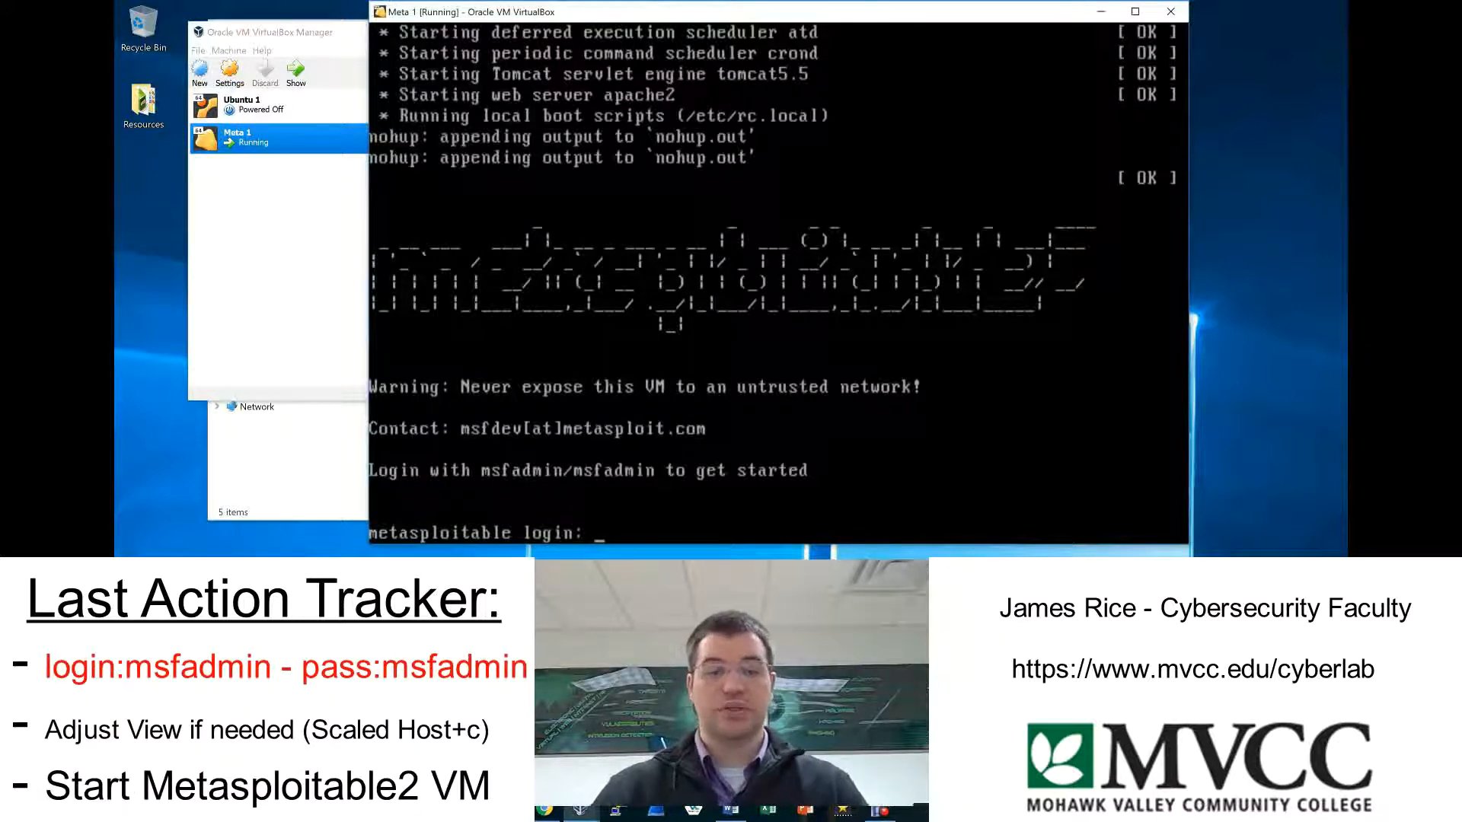
Log in to the Metasploitable console with the default login name and account password.
type("msfadm")
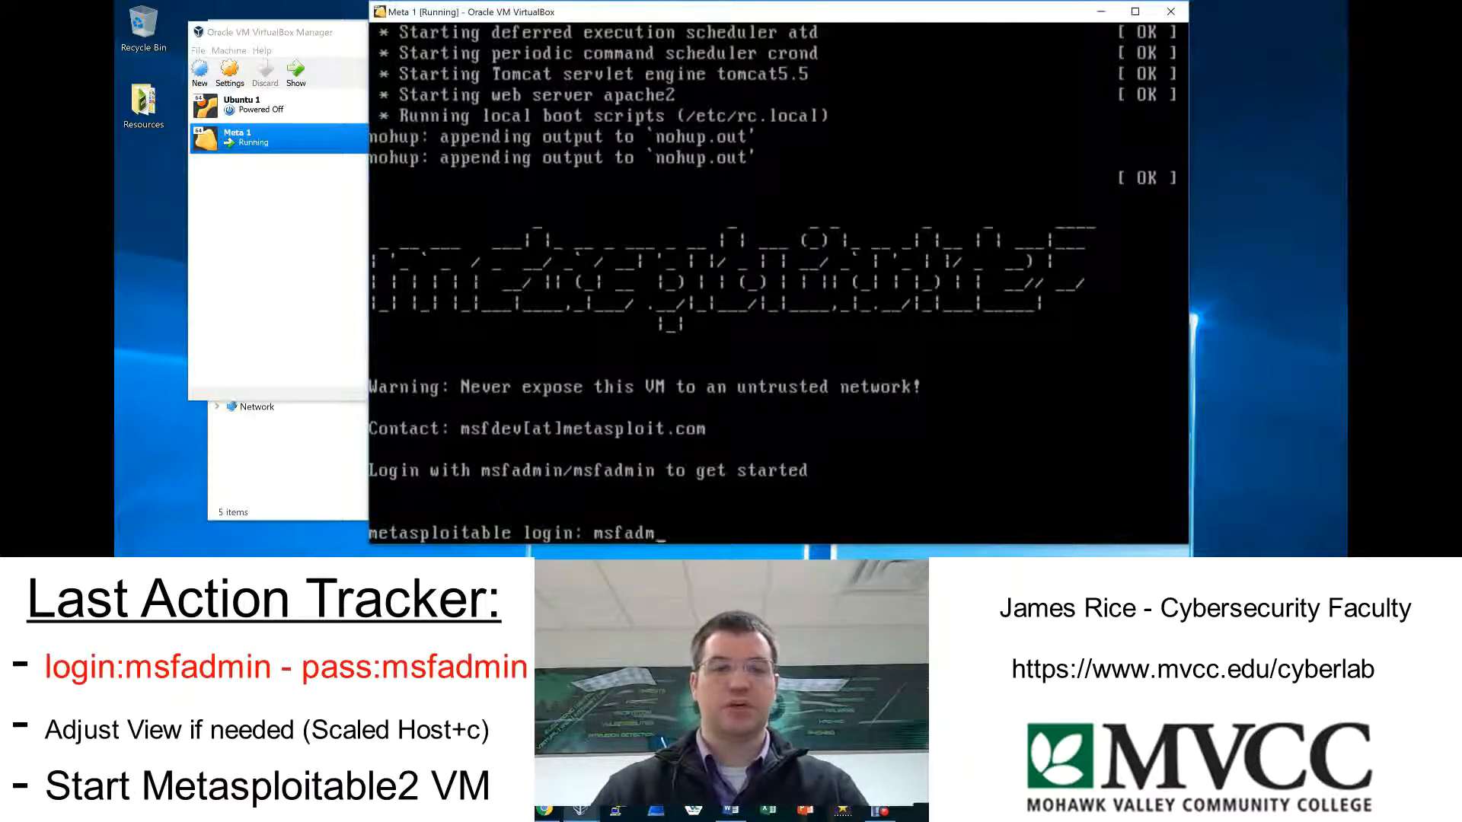
type("in")
key("Return")
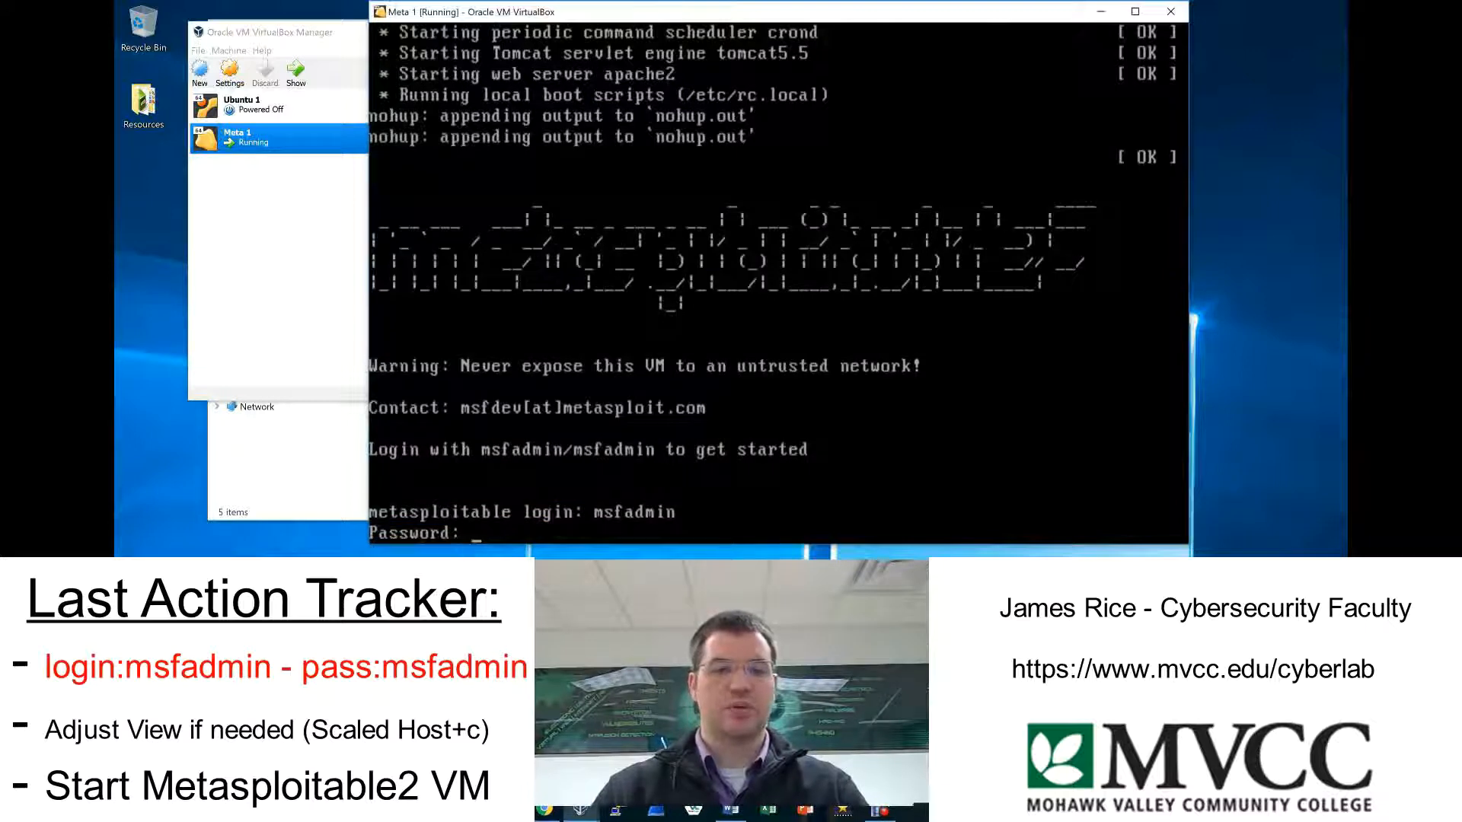
key("Return")
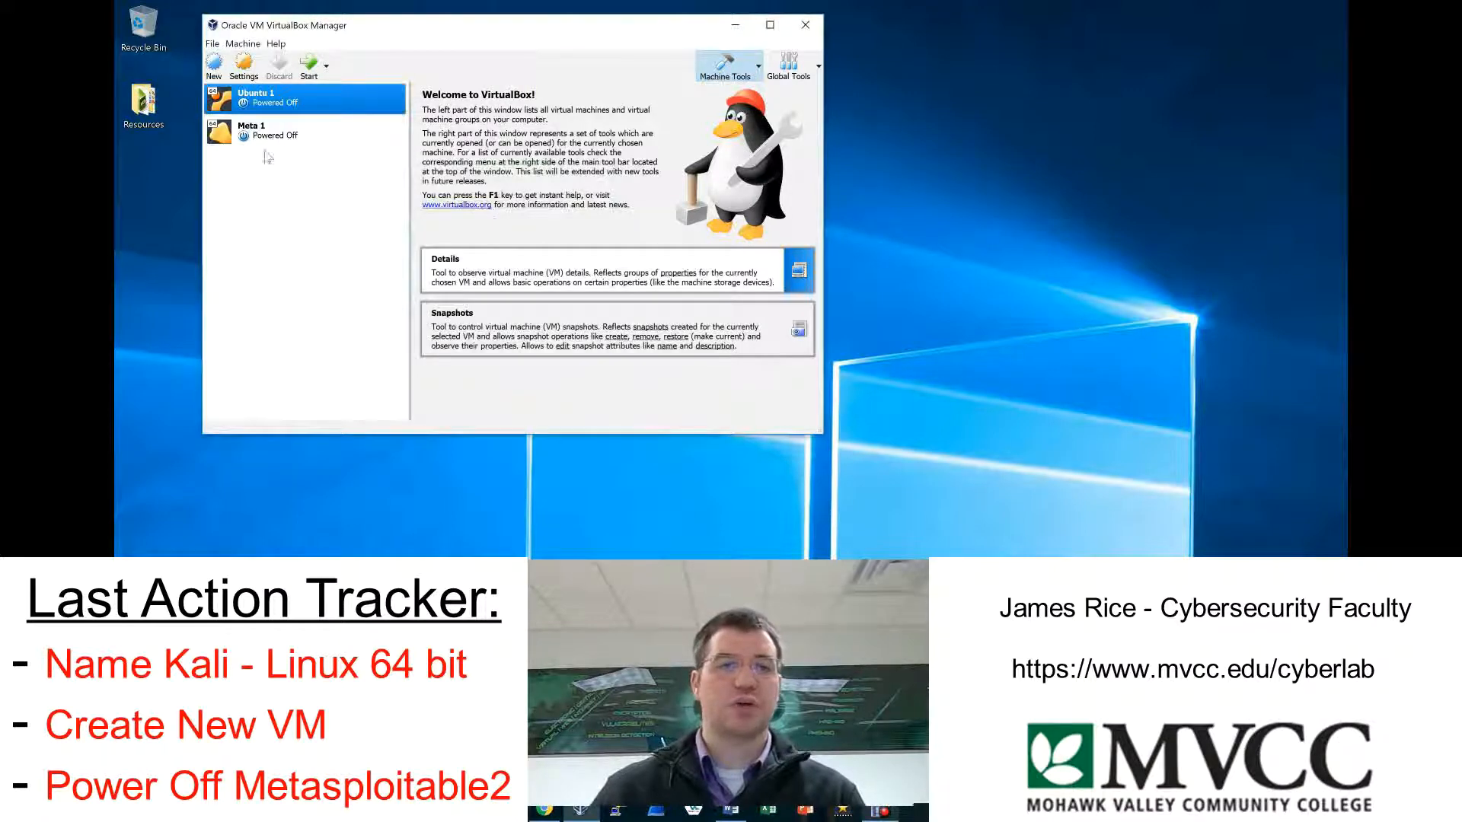
Set up another new virtual machine named Kali Linux with 2048 MB of memory.
left_click(215, 68)
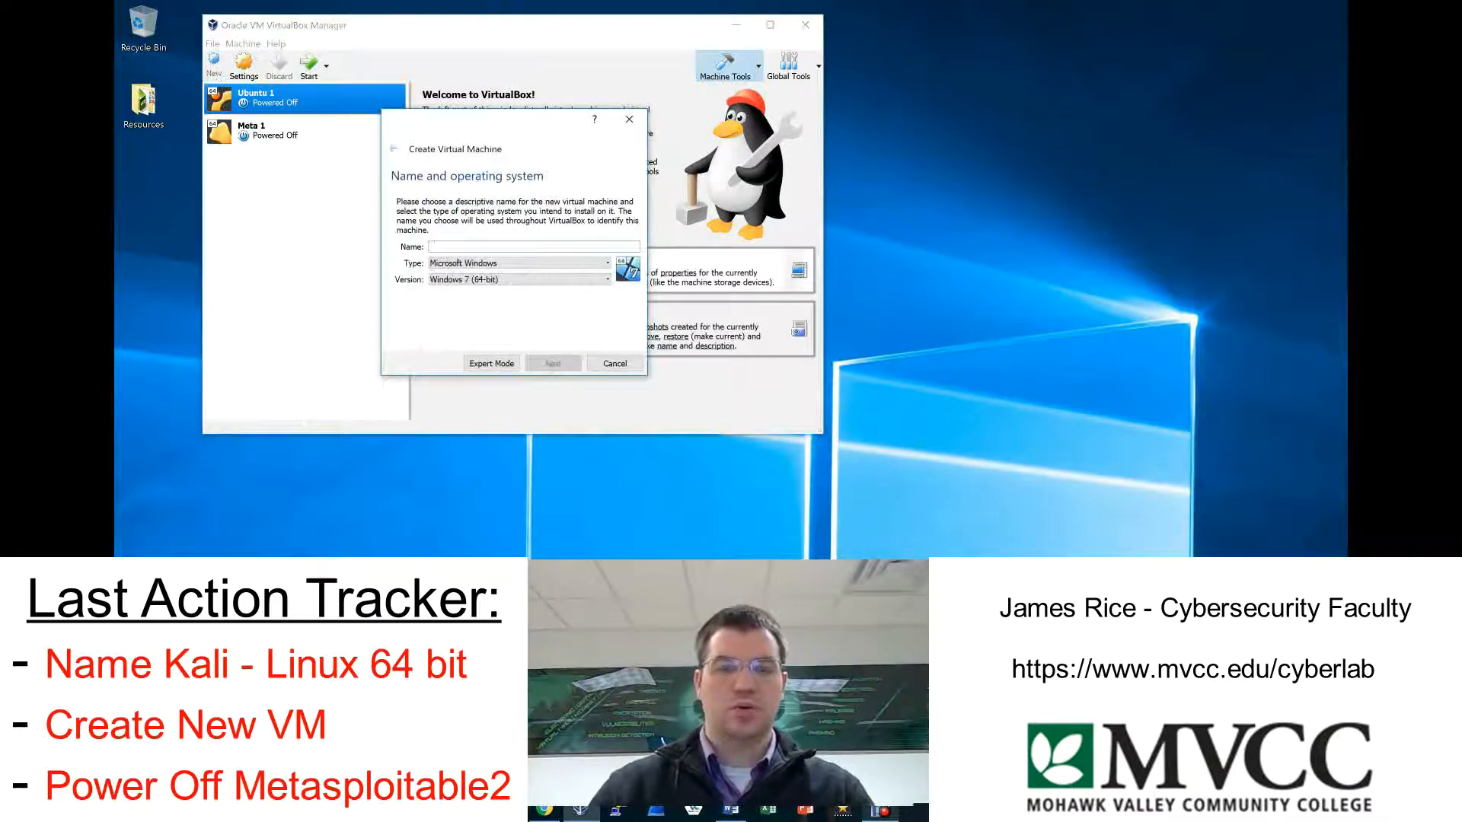
type("Kali Linux 1")
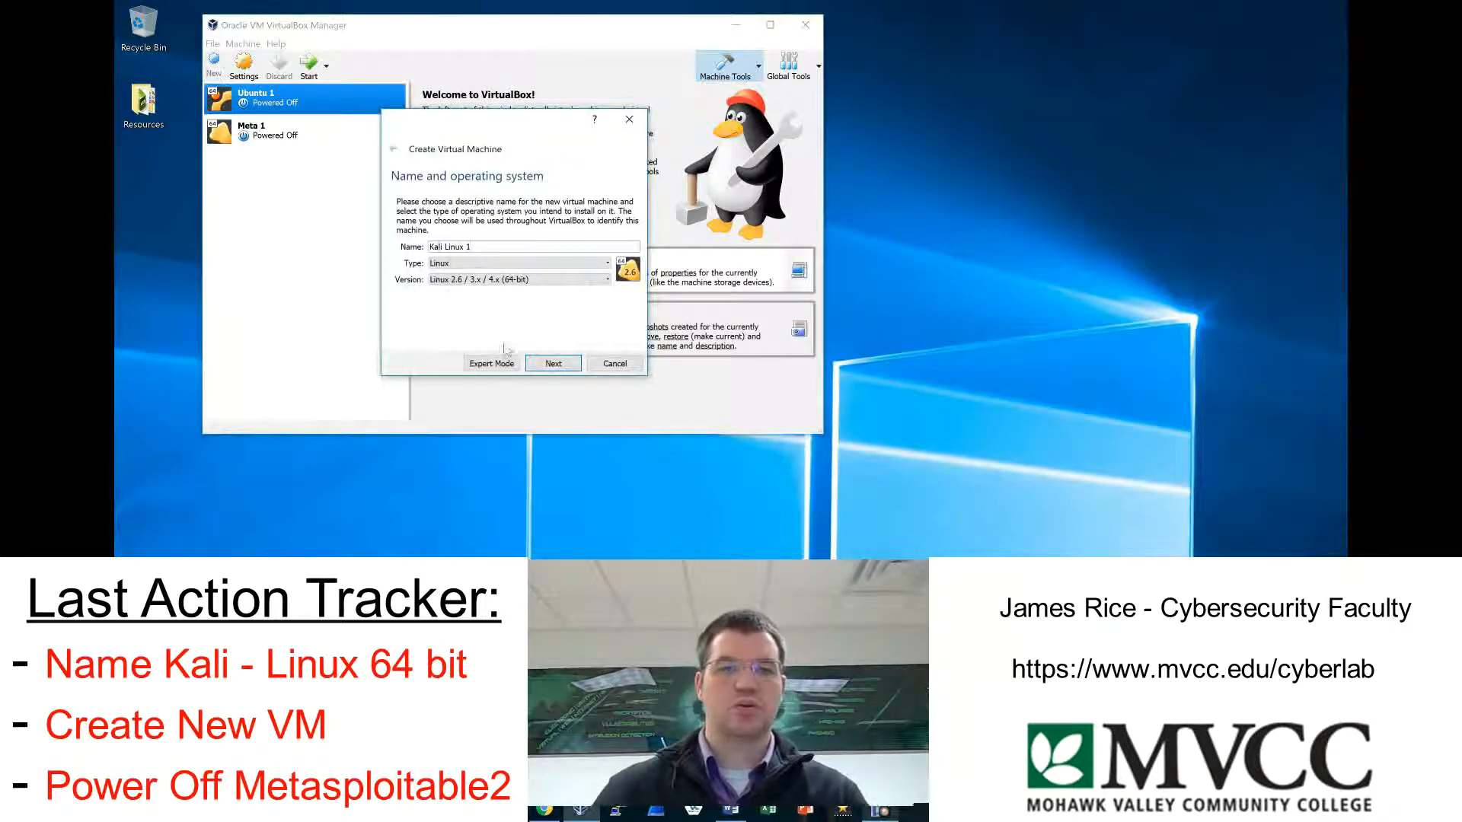
left_click(553, 363)
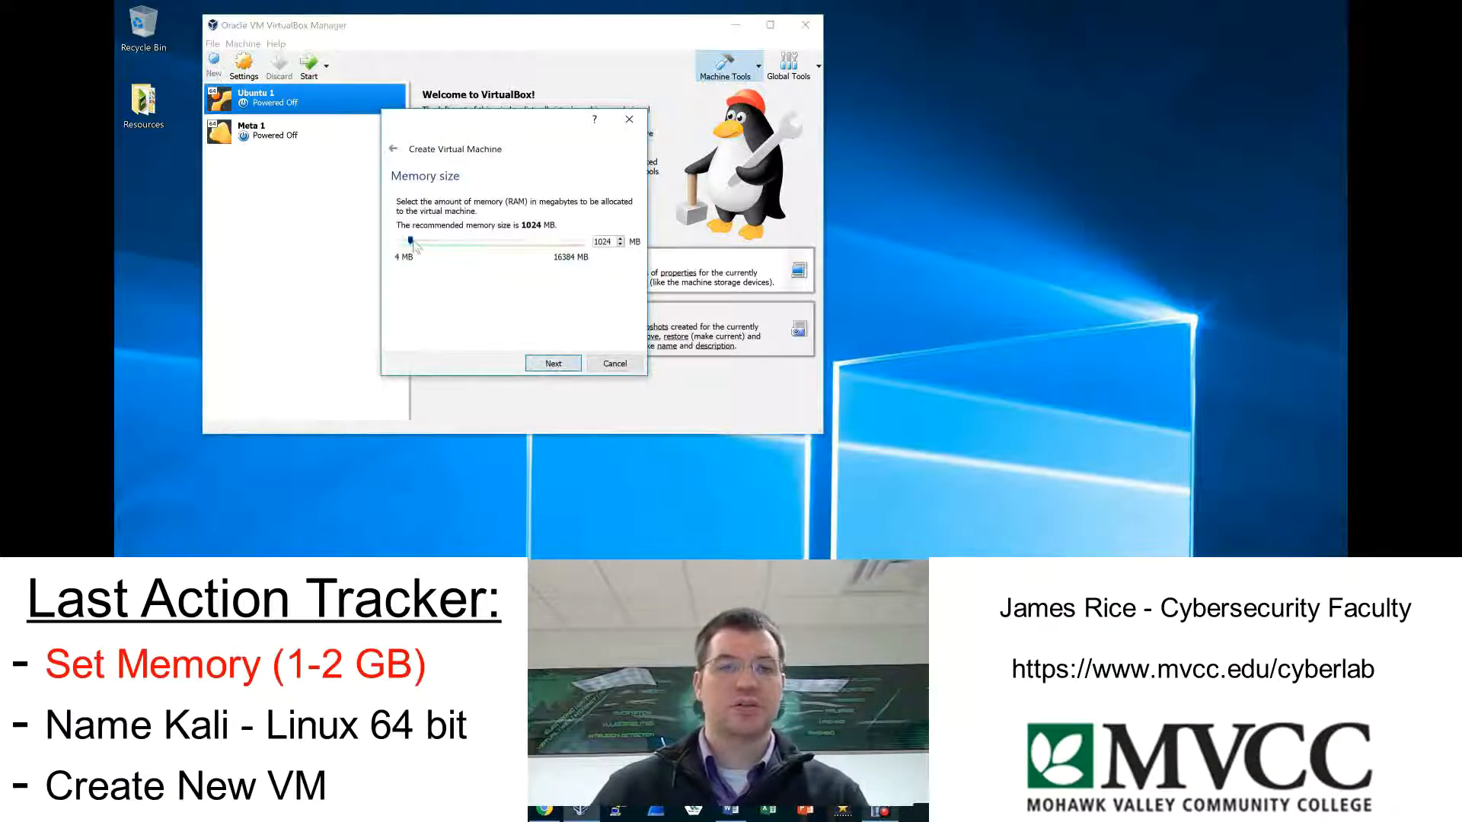
left_click_drag(411, 244, 426, 247)
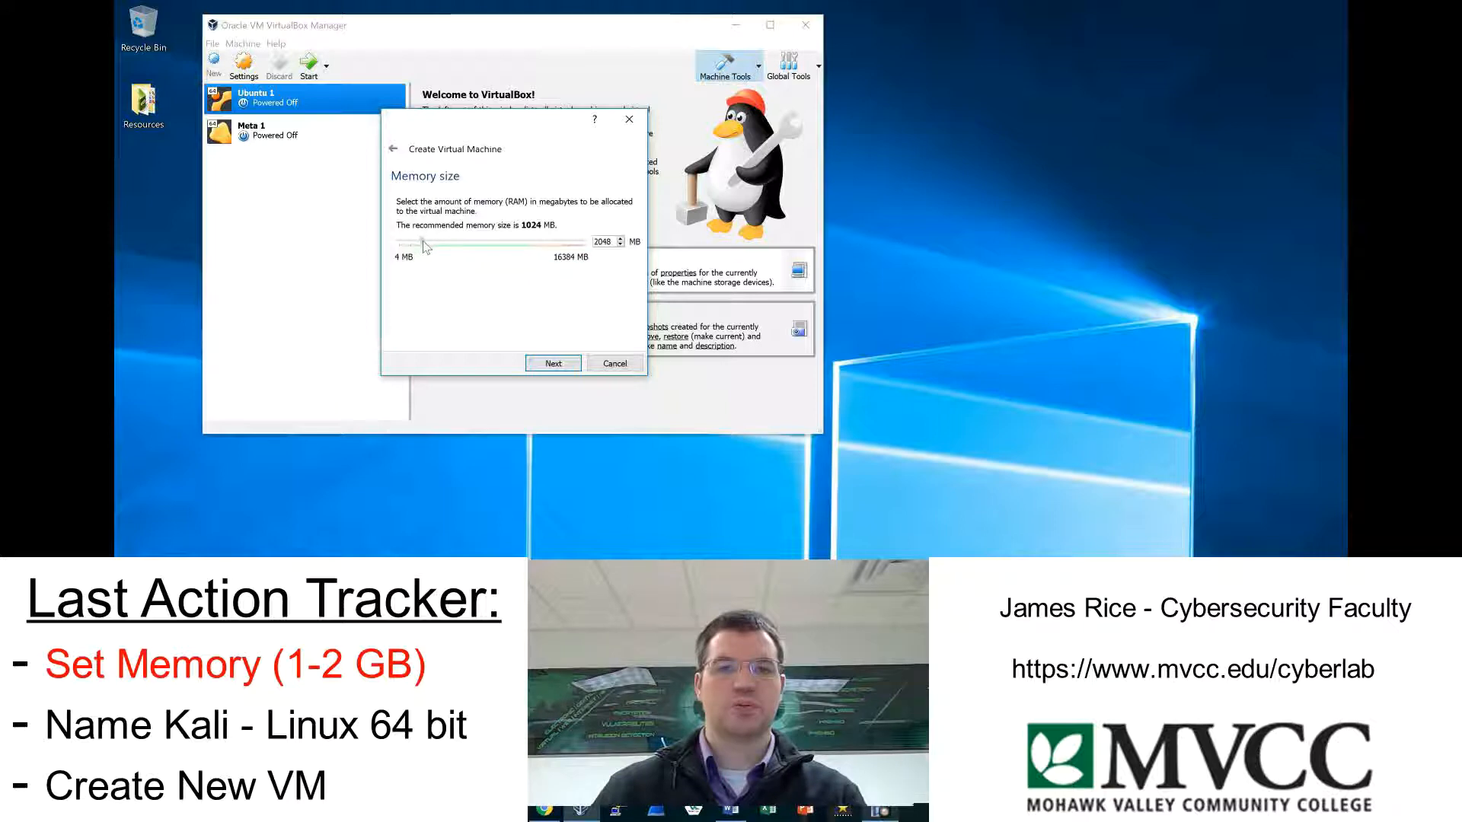
left_click(560, 364)
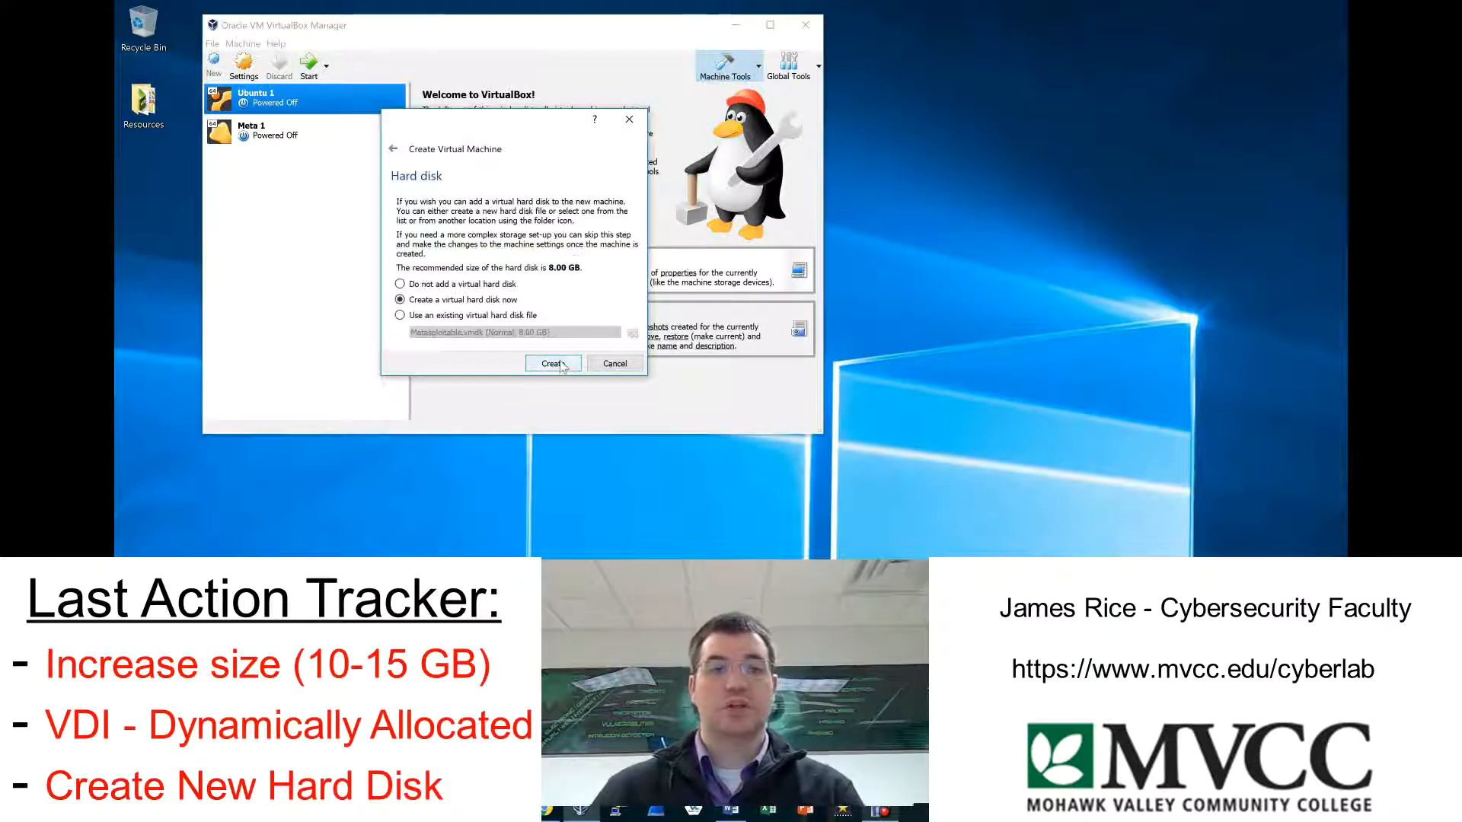
Create a dynamically allocated virtual hard disk of 15.10 GB for the Kali Linux 1 virtual machine.
left_click(560, 367)
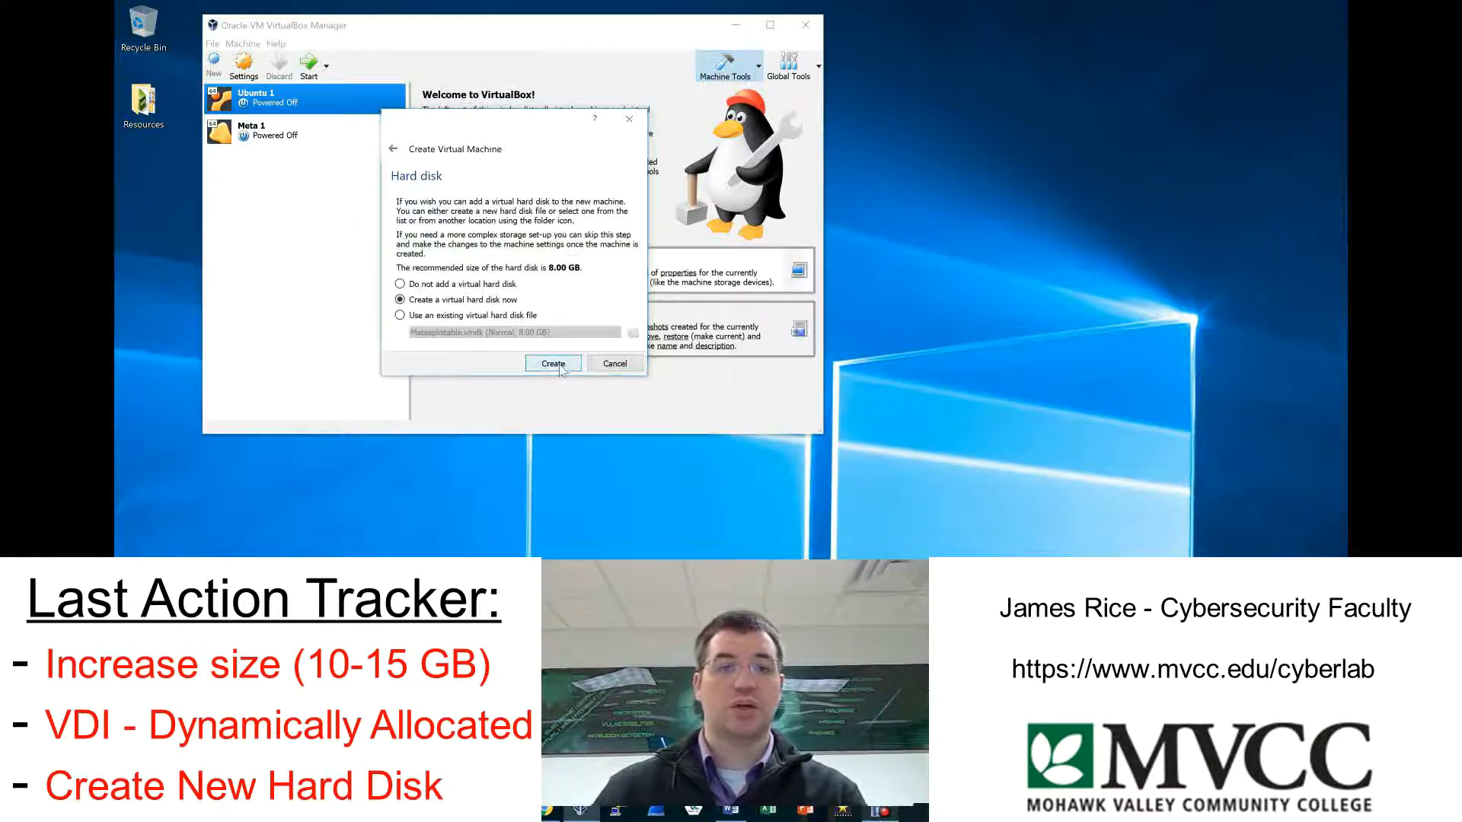
left_click(606, 378)
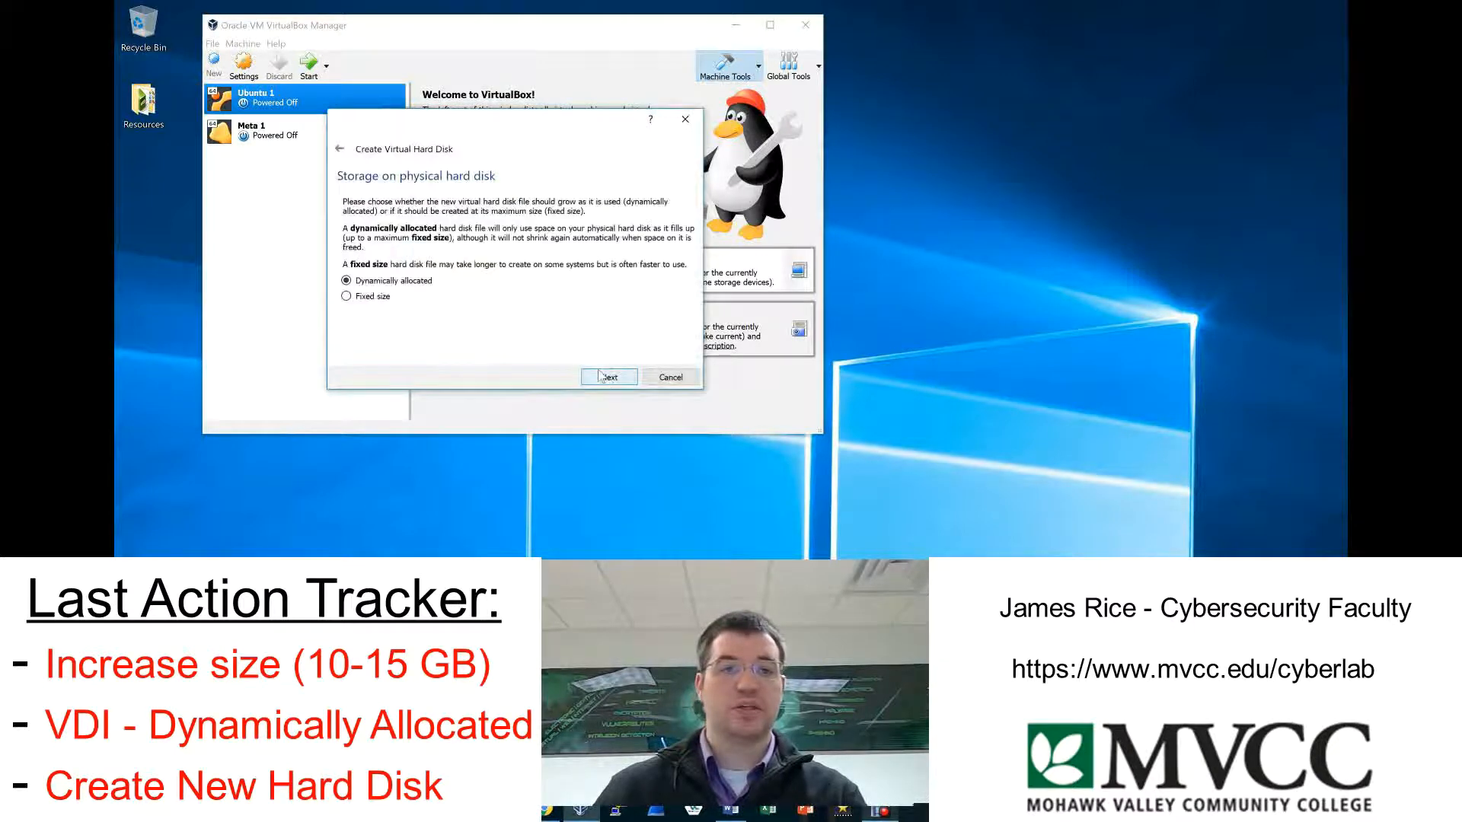
left_click(626, 378)
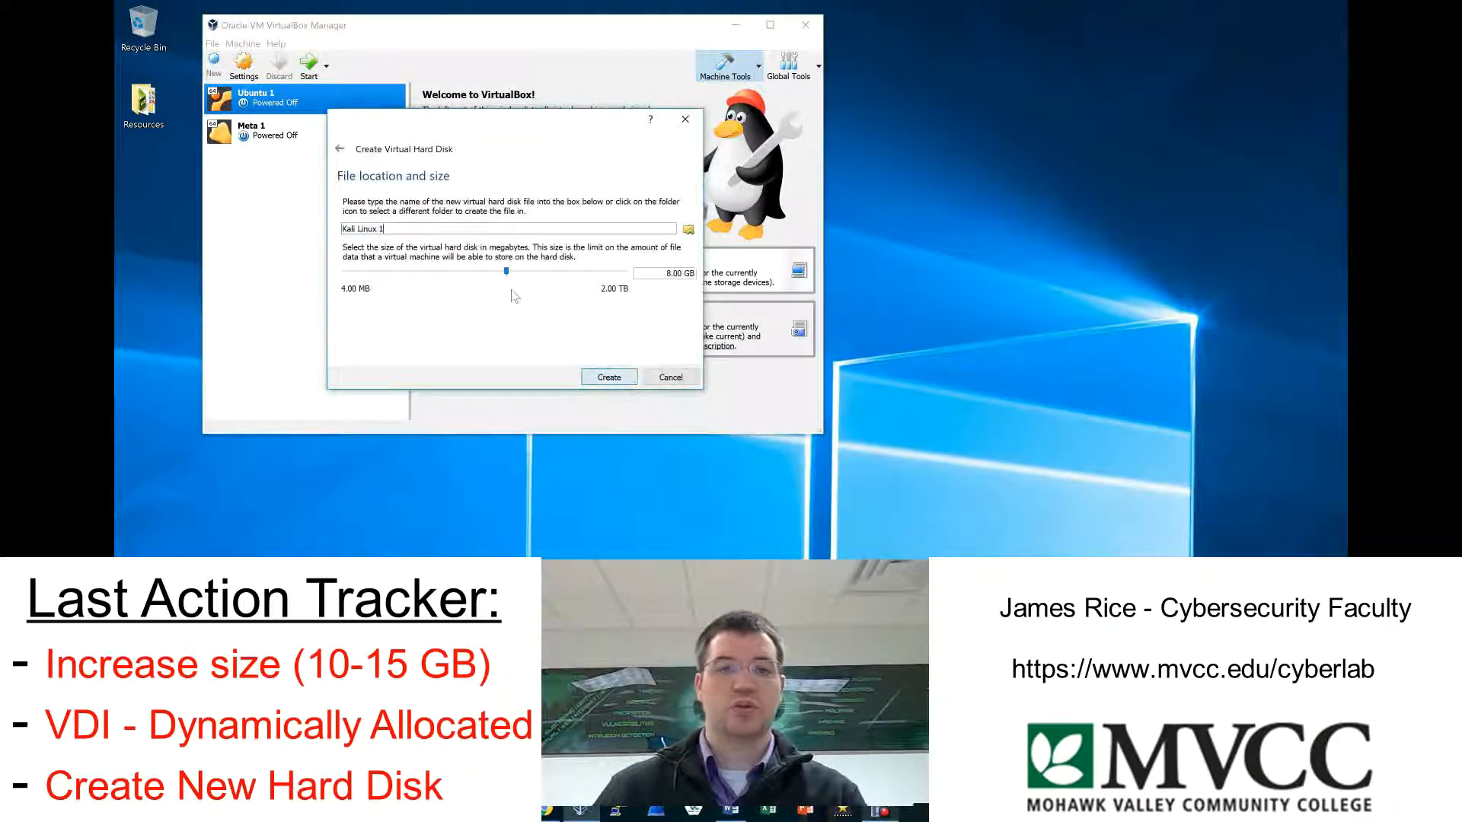
mouse_move(508, 275)
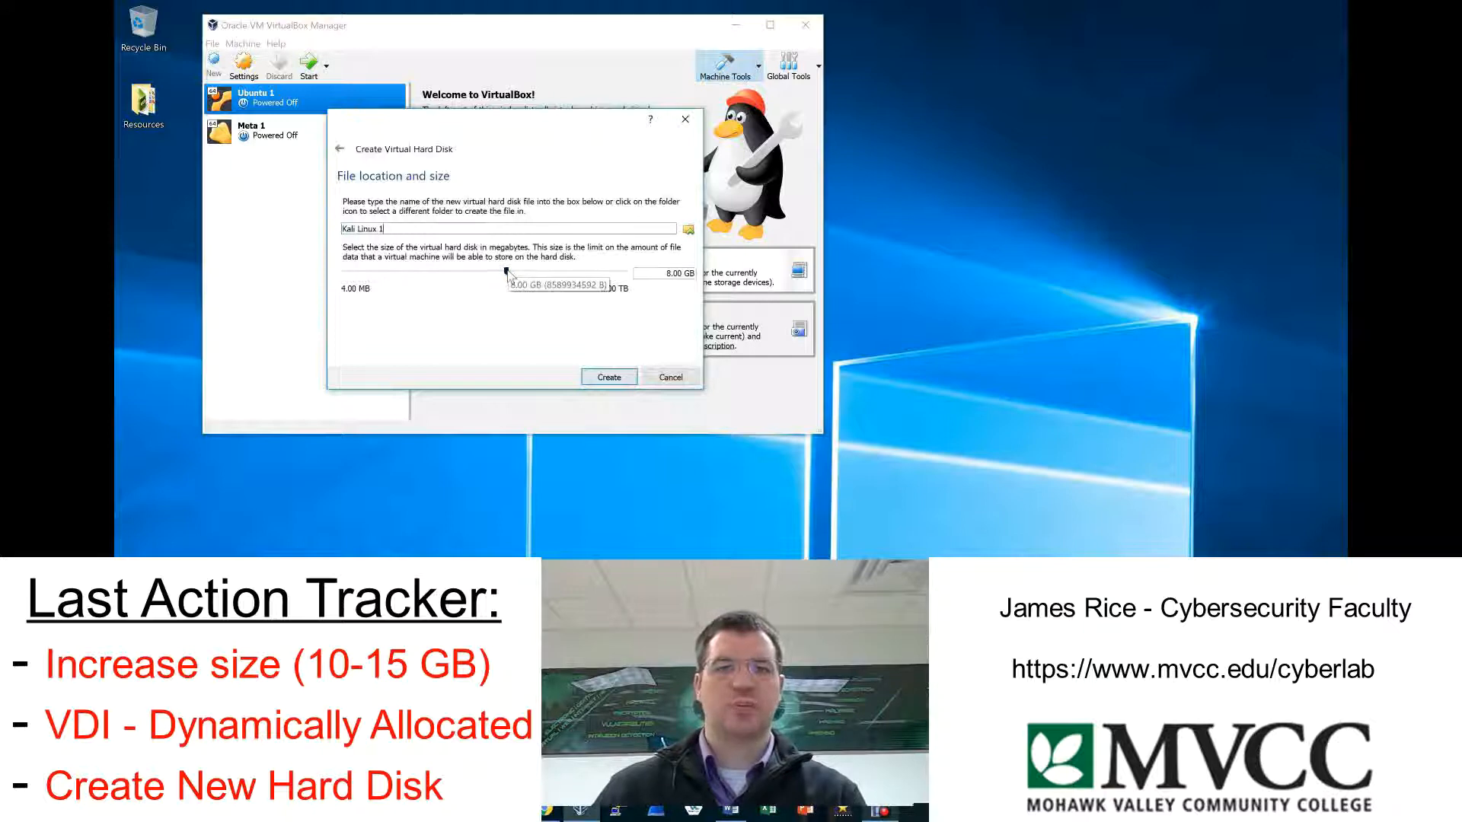
left_click_drag(507, 272, 523, 272)
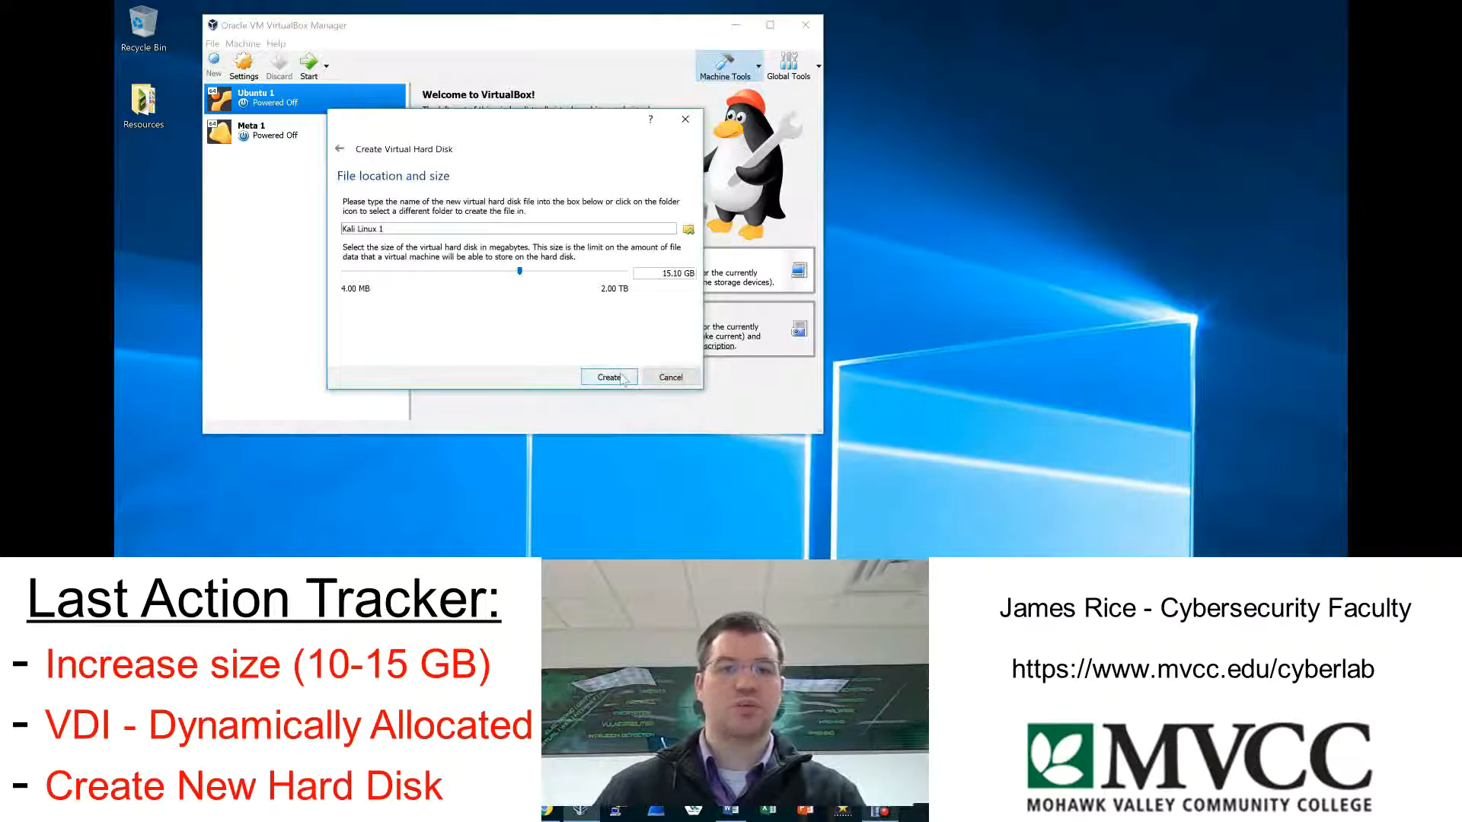
left_click(609, 378)
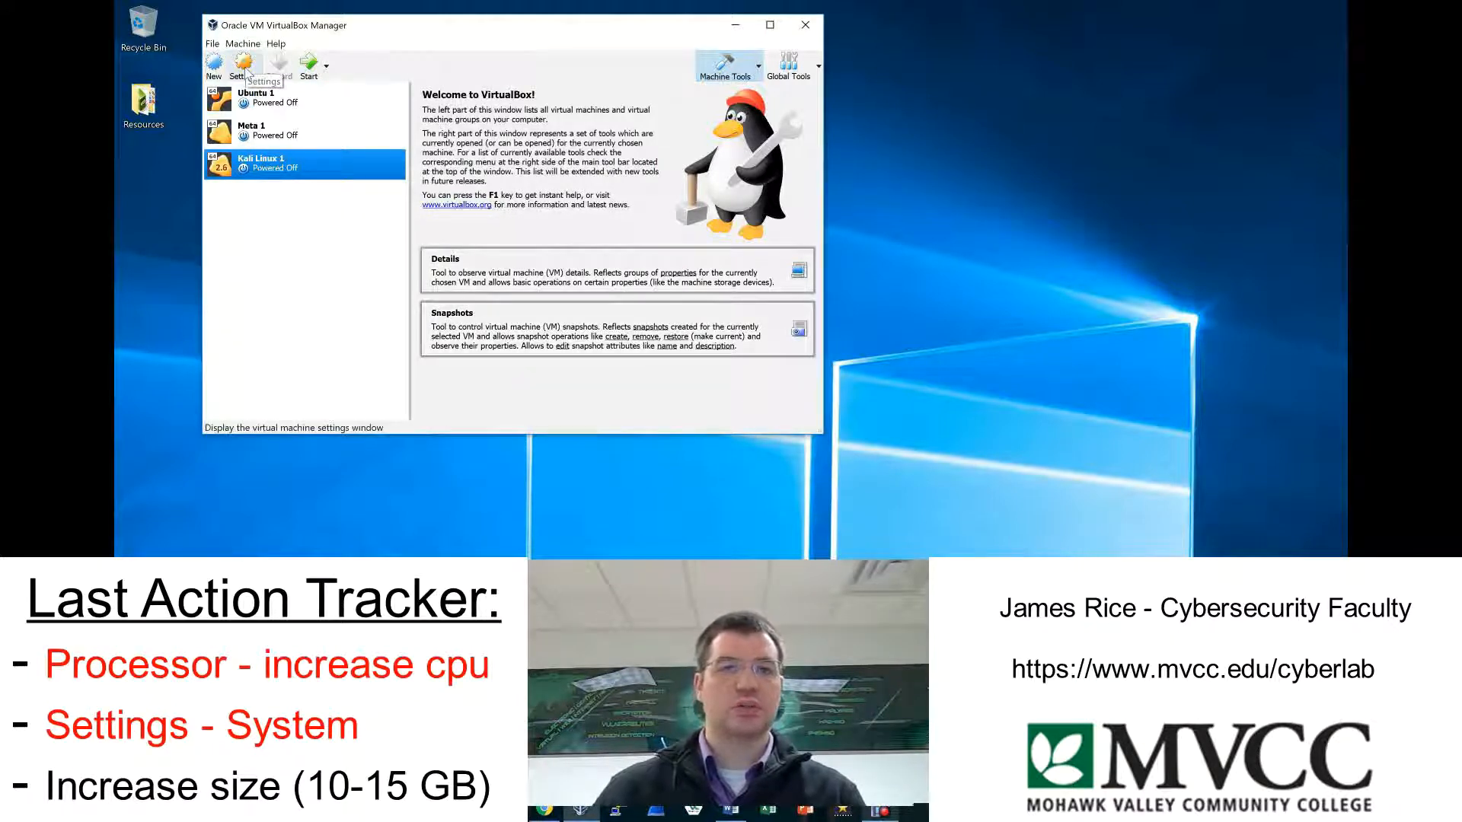
Set the number of processors of the Kali Linux 1 virtual machine to 4.
left_click(245, 70)
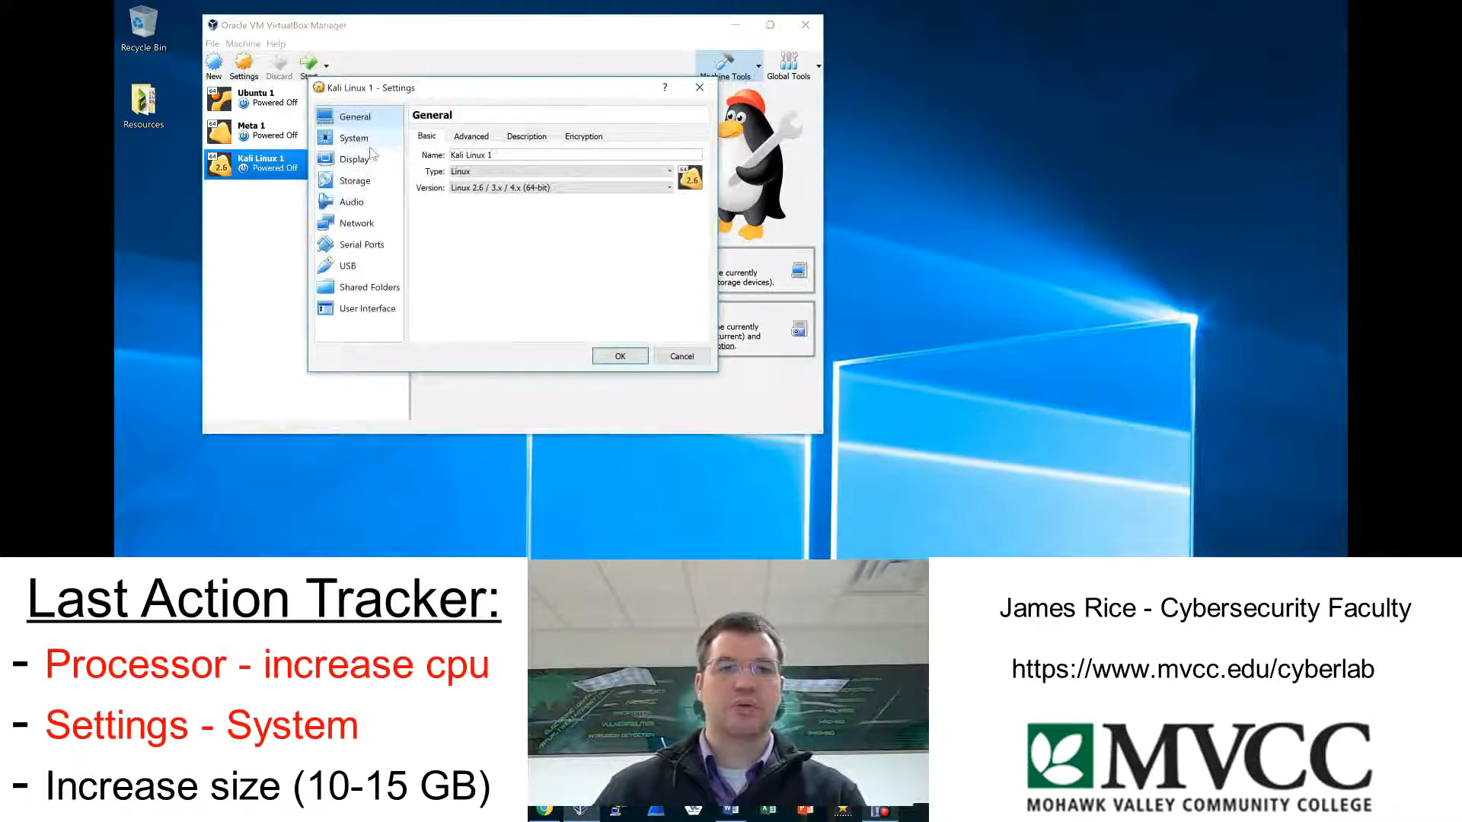
left_click(356, 138)
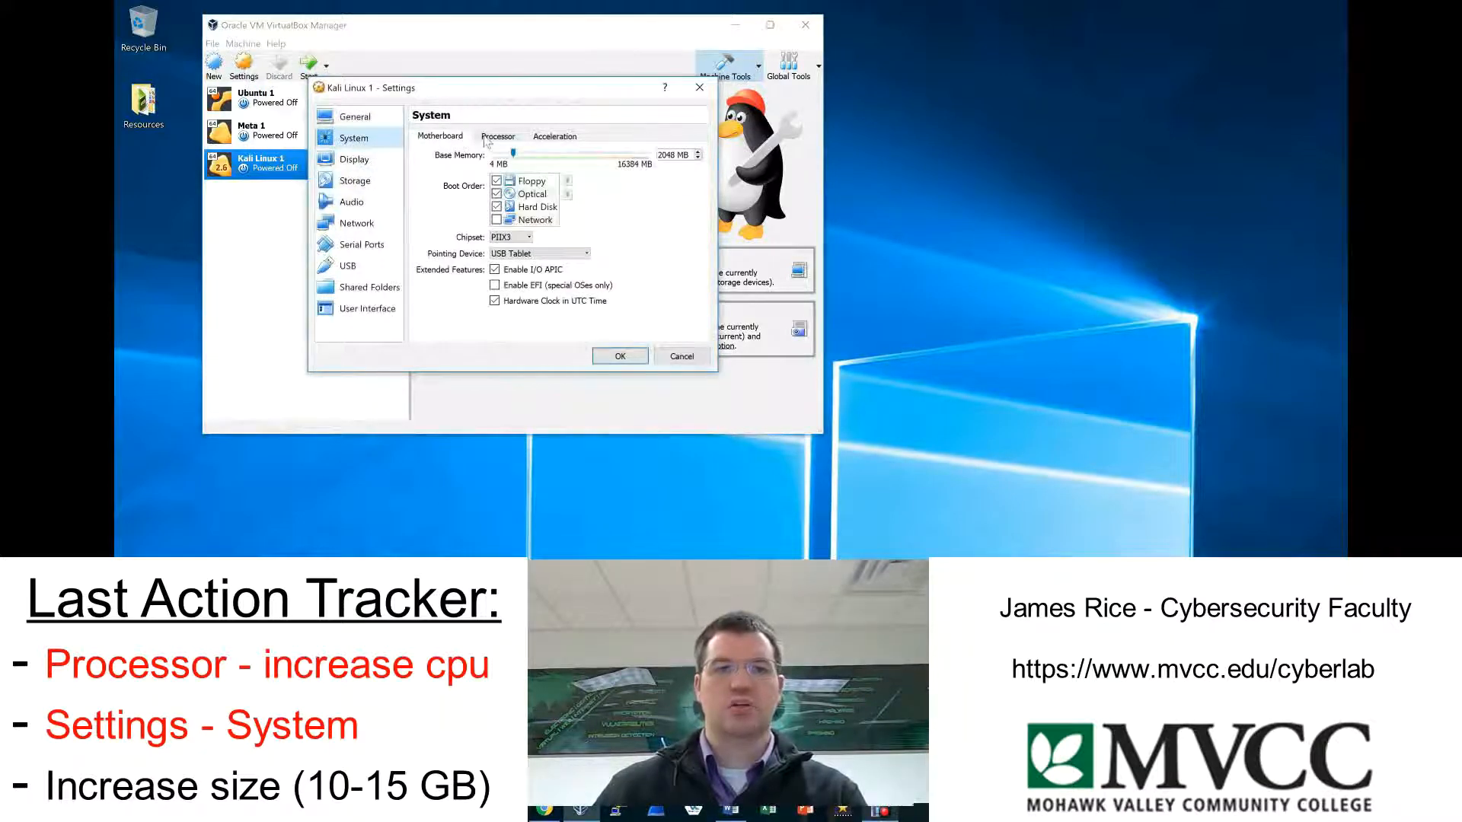
left_click(488, 138)
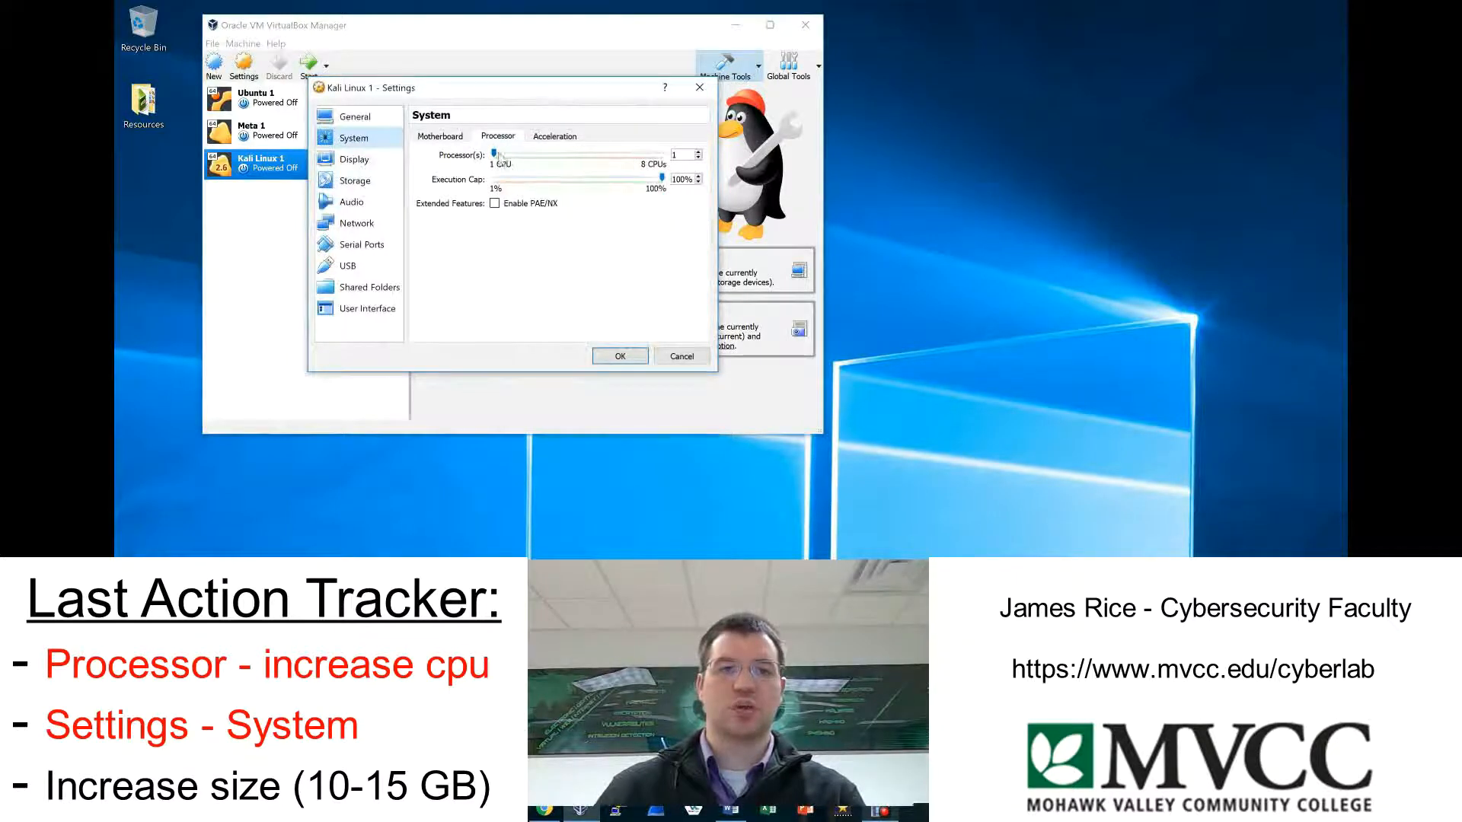
left_click_drag(494, 154, 565, 154)
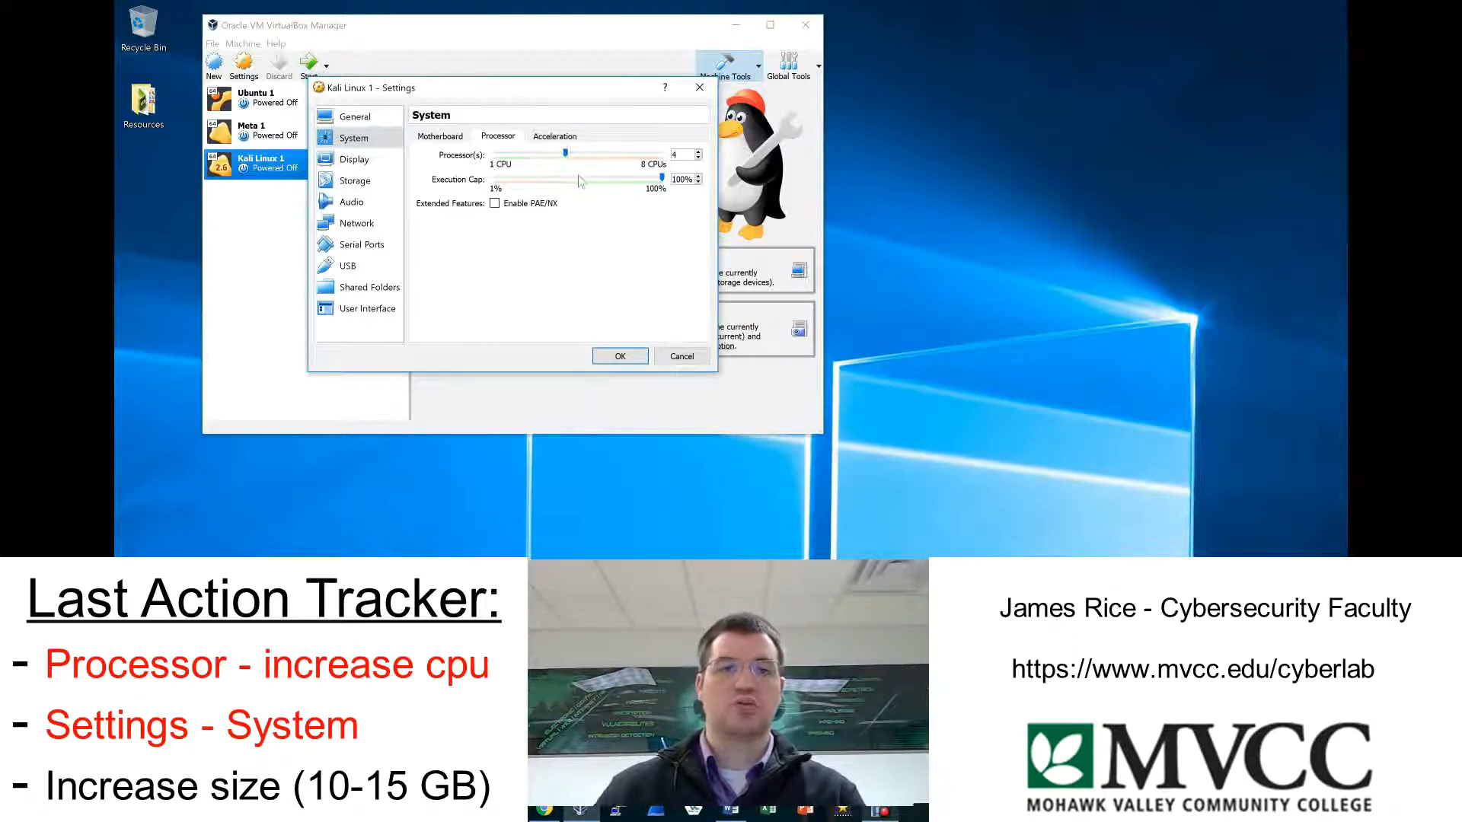
Replace the empty optical drive of Kali Linux 1 with one holding the kali-linux-2018.1-amd64 disc image and save the settings.
left_click(378, 187)
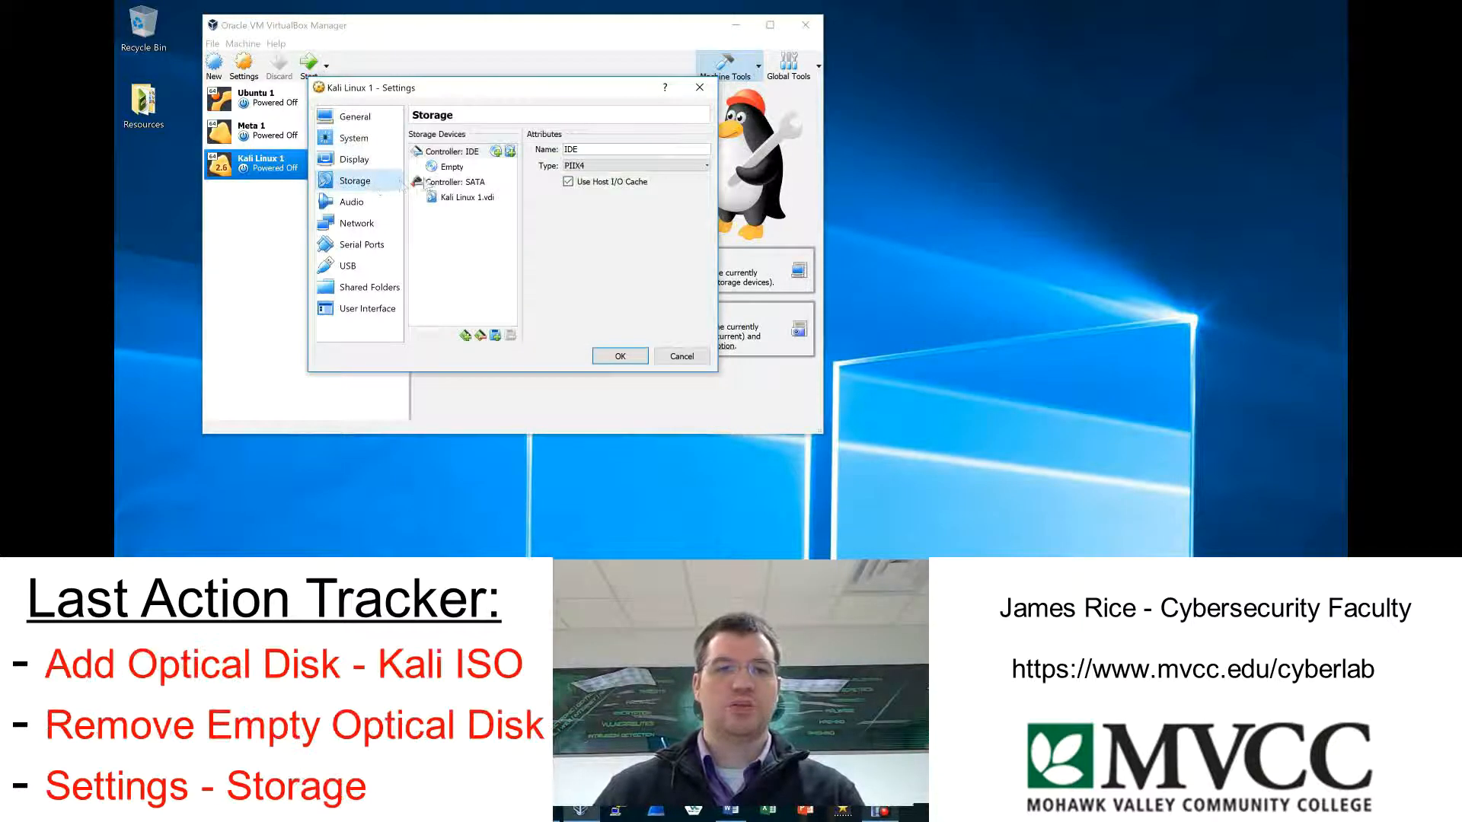
right_click(455, 172)
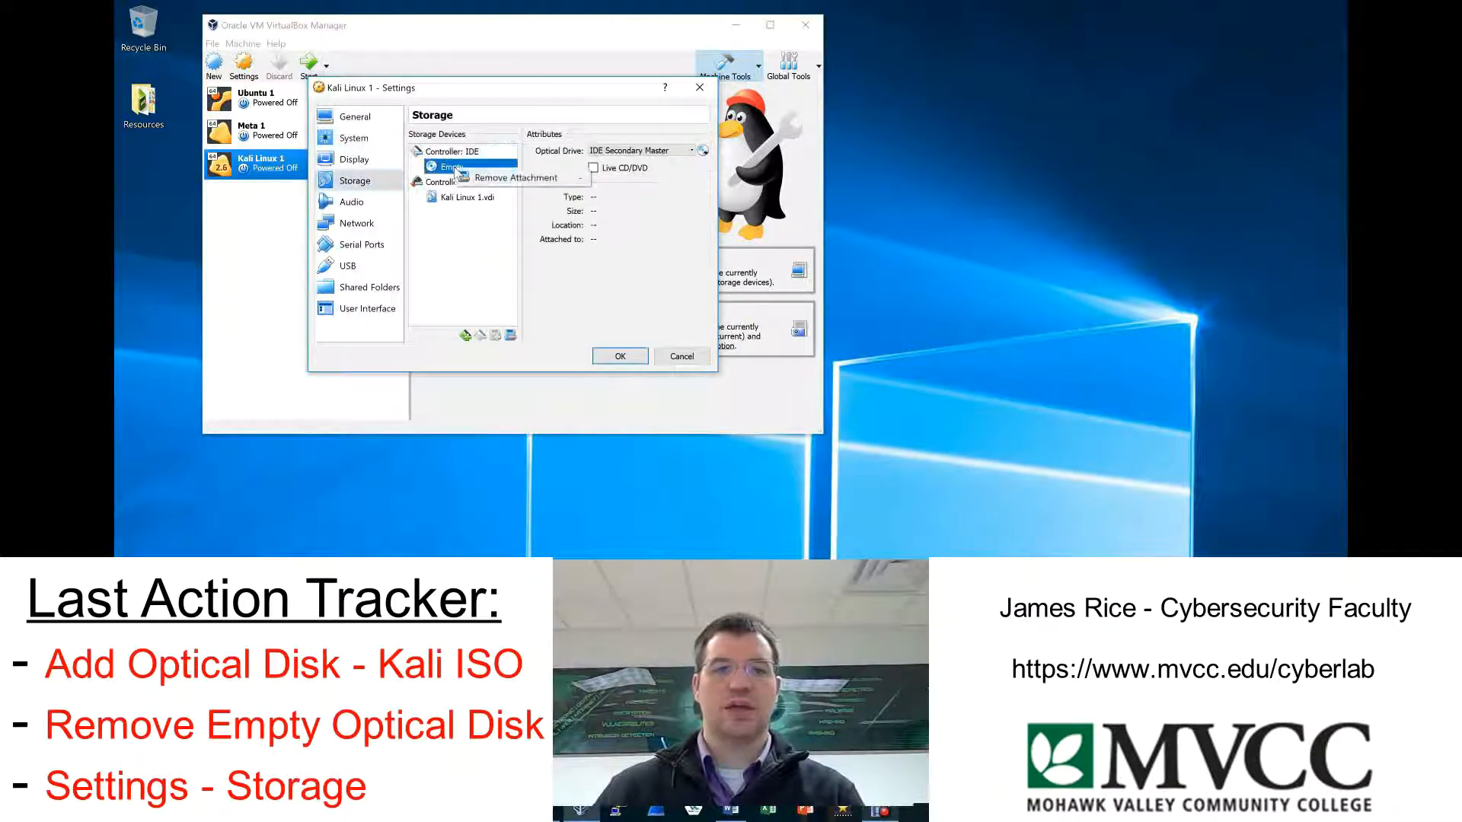
left_click(498, 181)
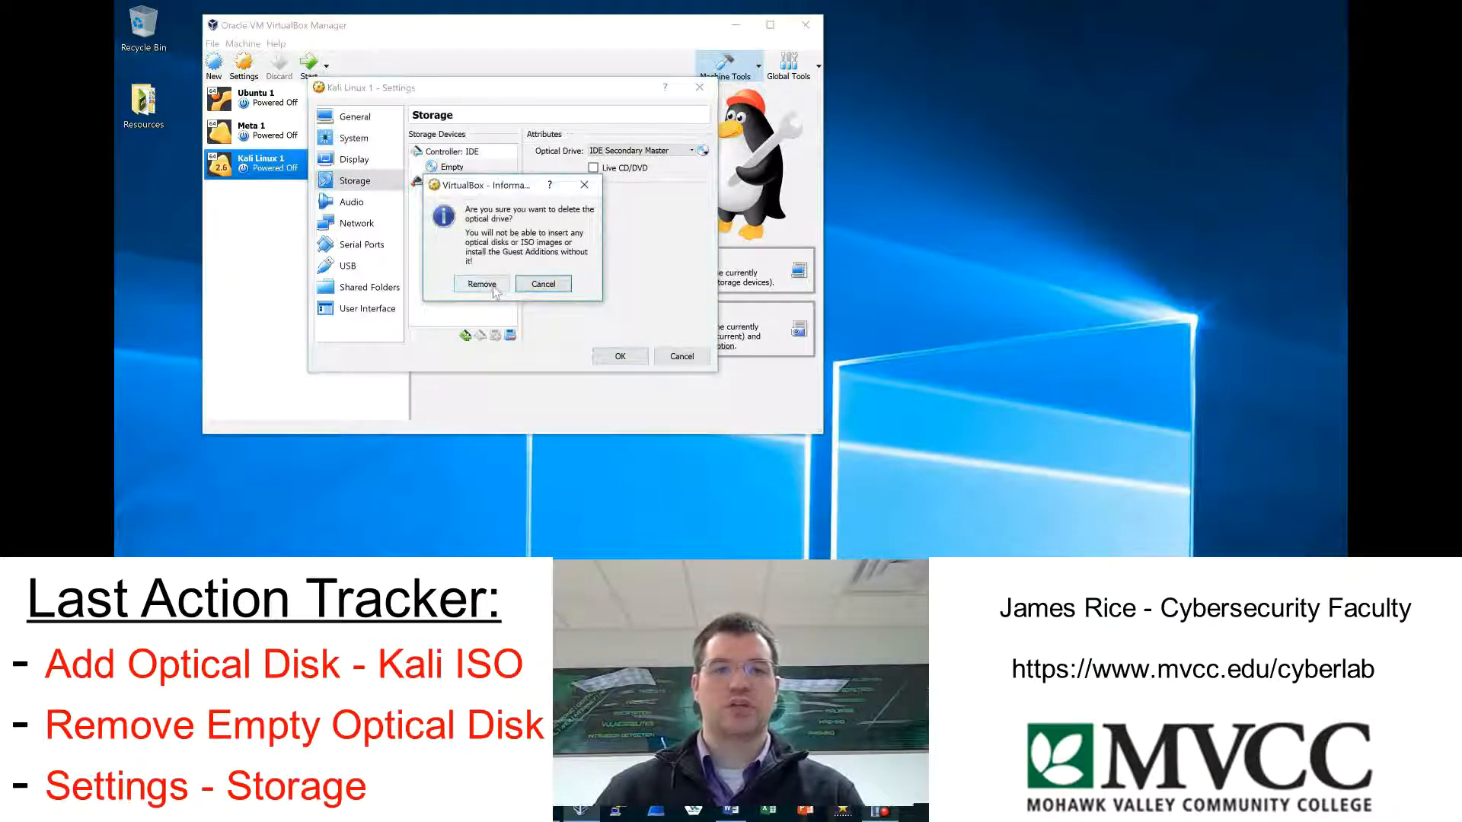
left_click(481, 284)
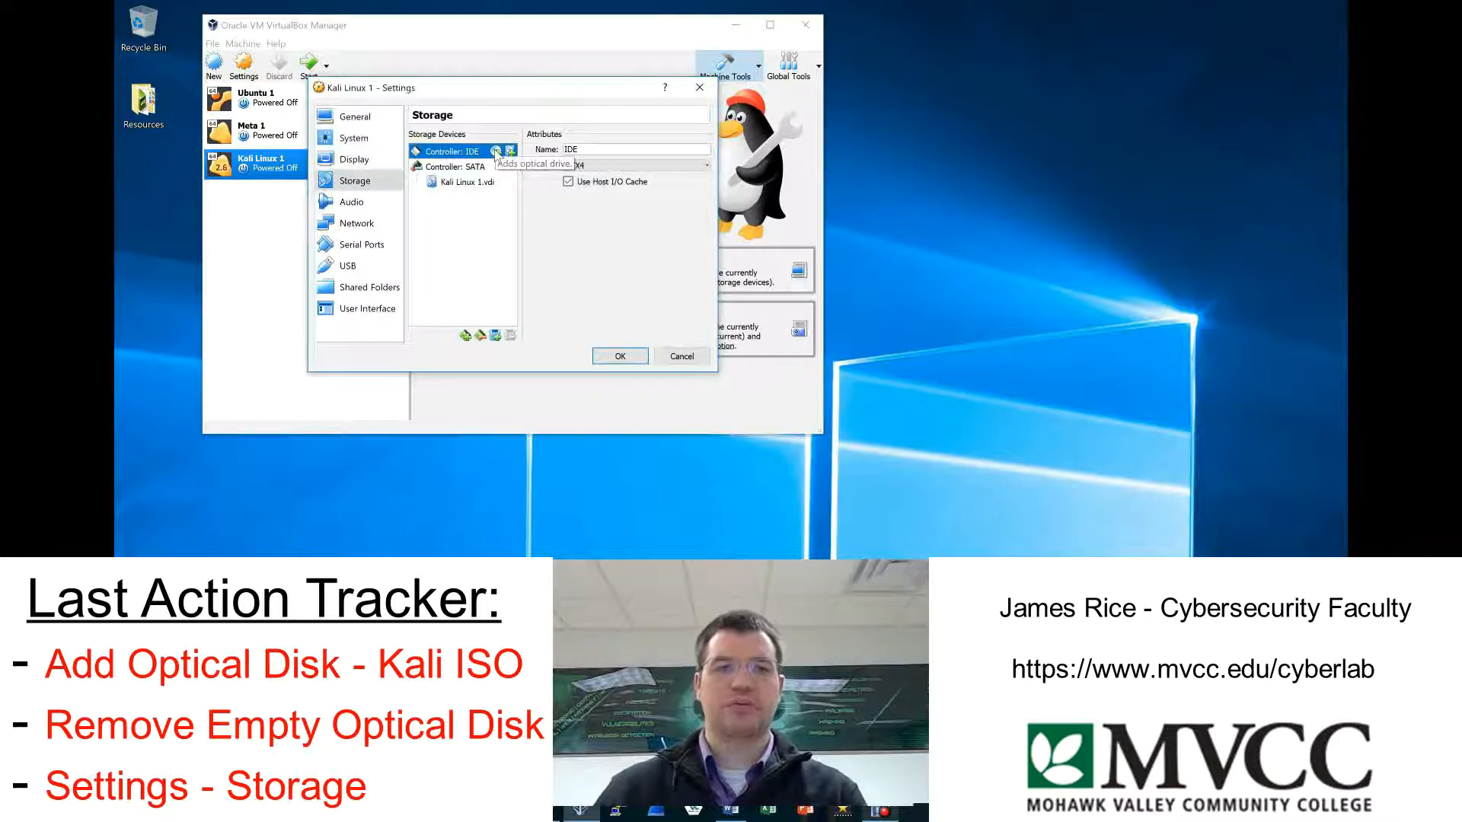
left_click(496, 151)
left_click(522, 280)
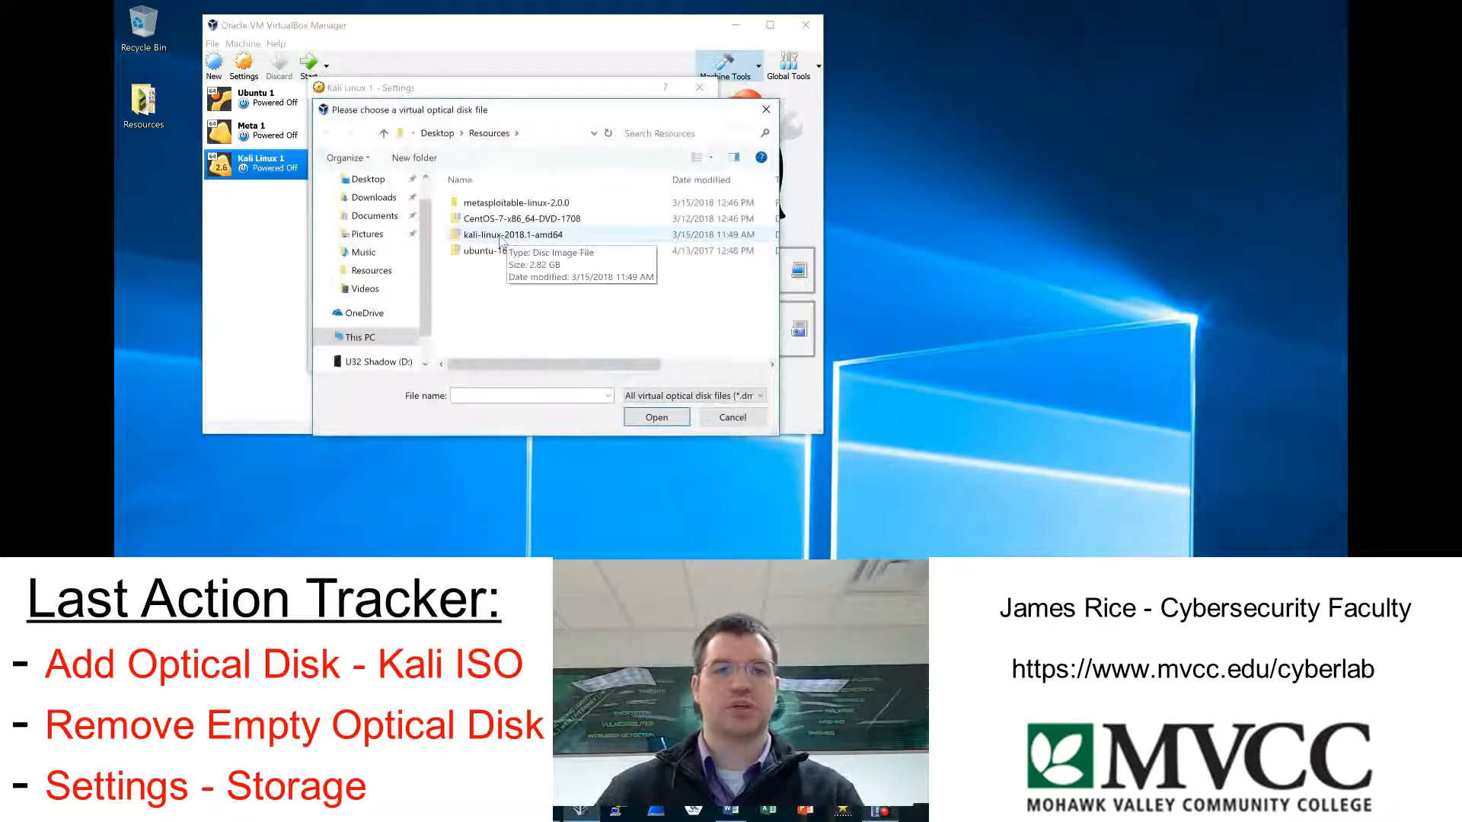
double_click(501, 237)
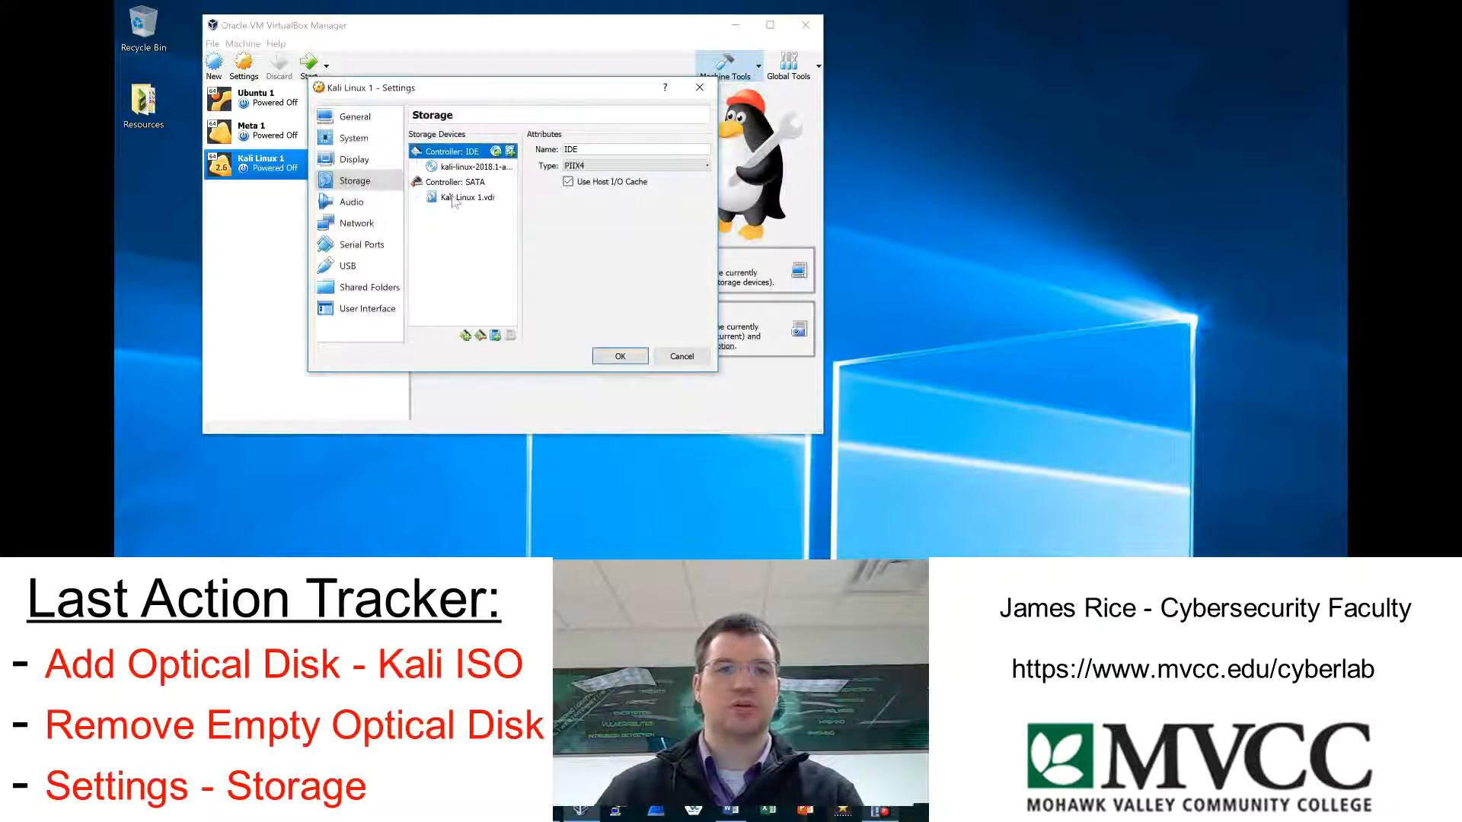
left_click(619, 356)
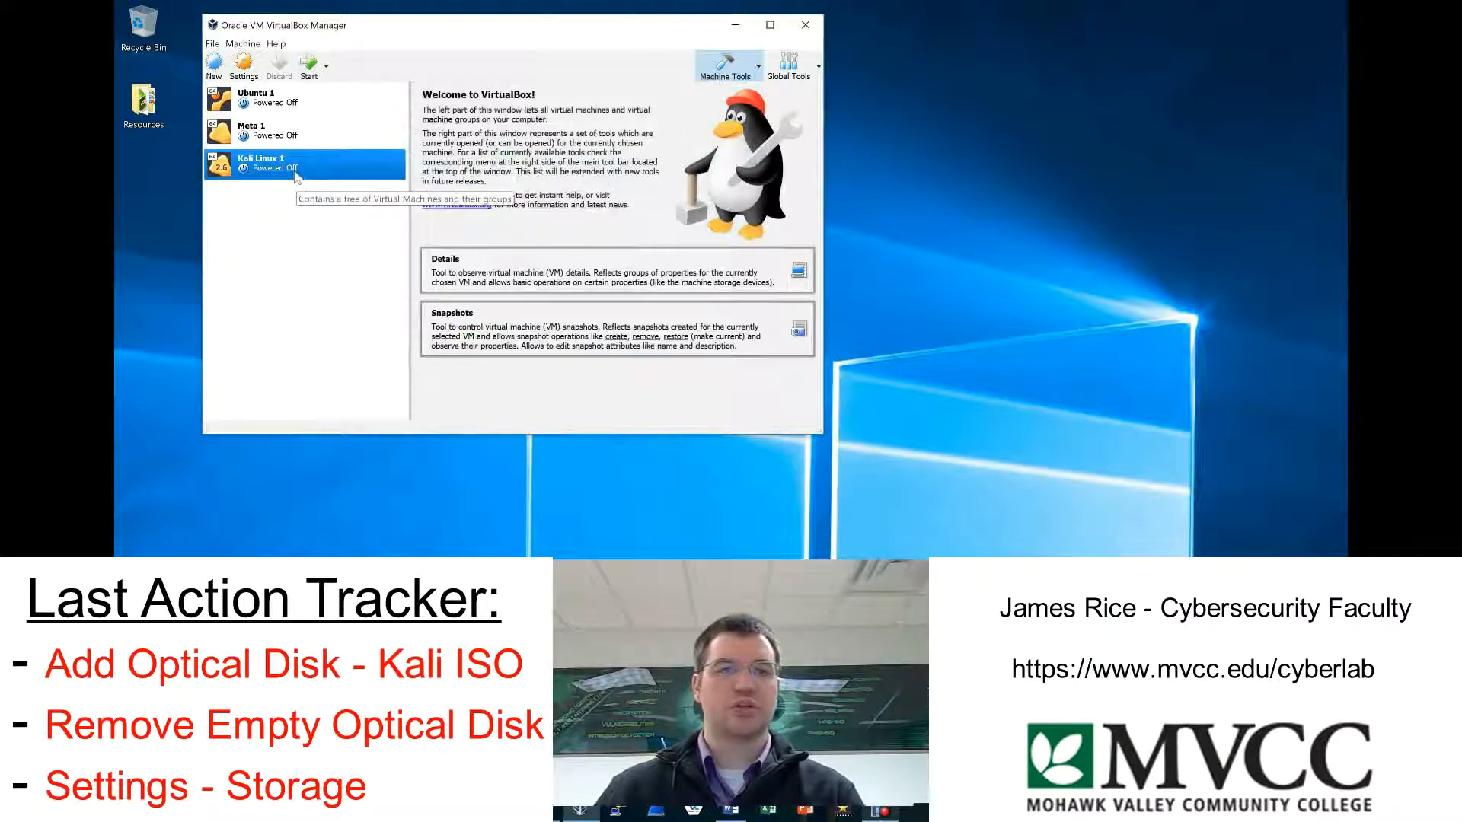
Start the Kali Linux 1 virtual machine, dismiss the auto capture keyboard notice and reposition its console window.
left_click(309, 77)
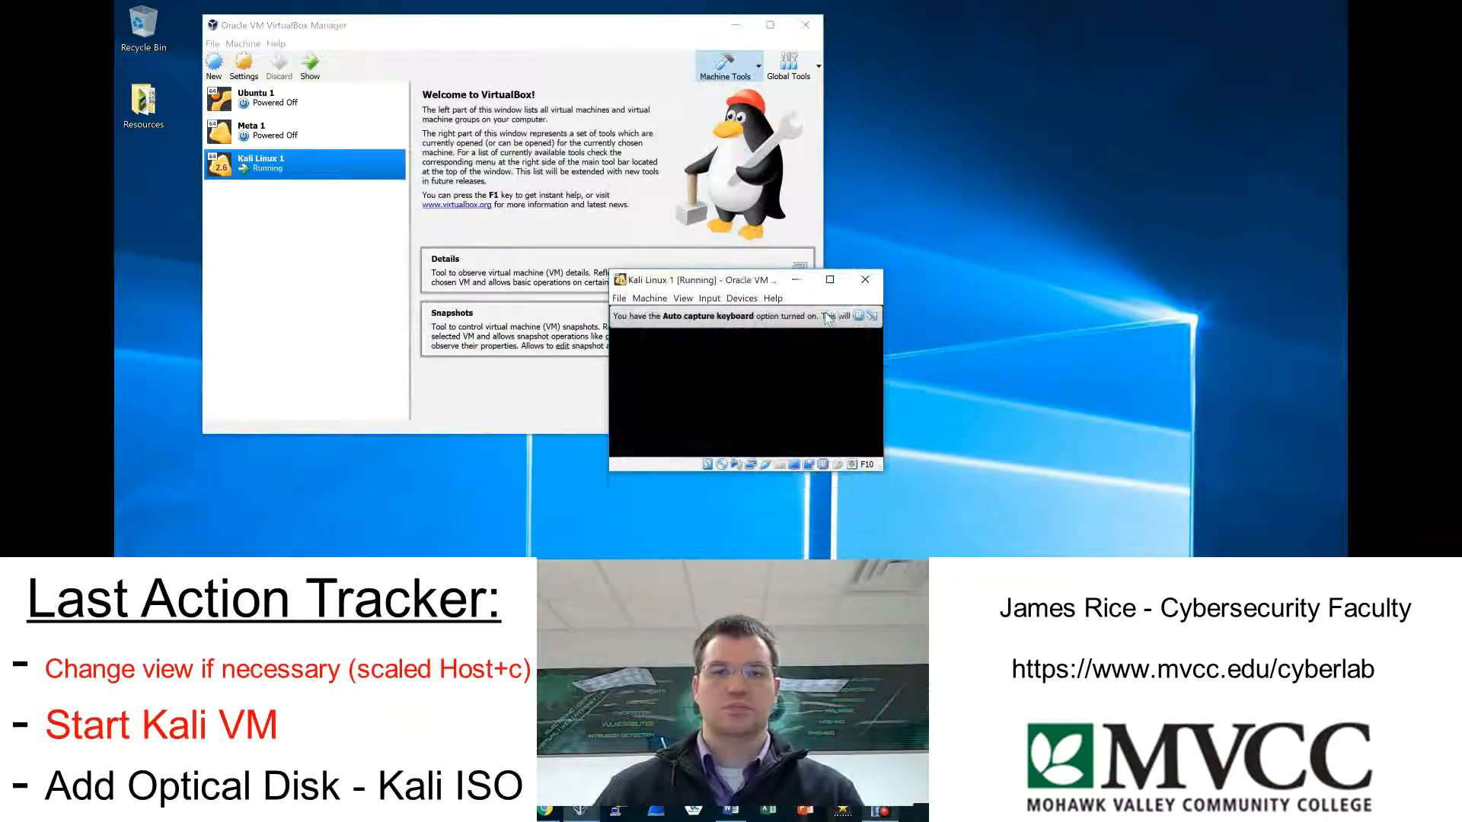
left_click(828, 317)
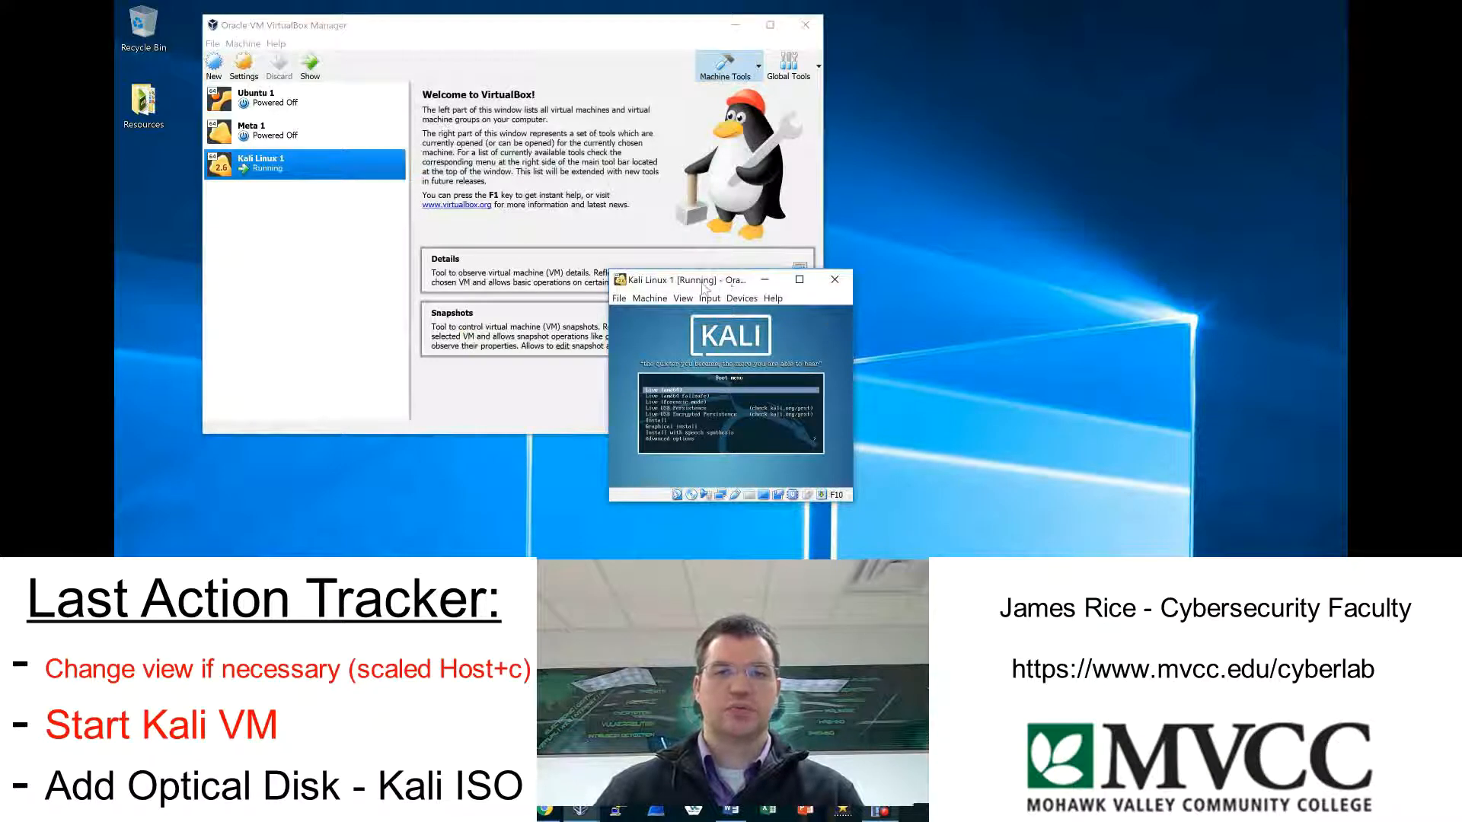
left_click_drag(695, 281, 398, 23)
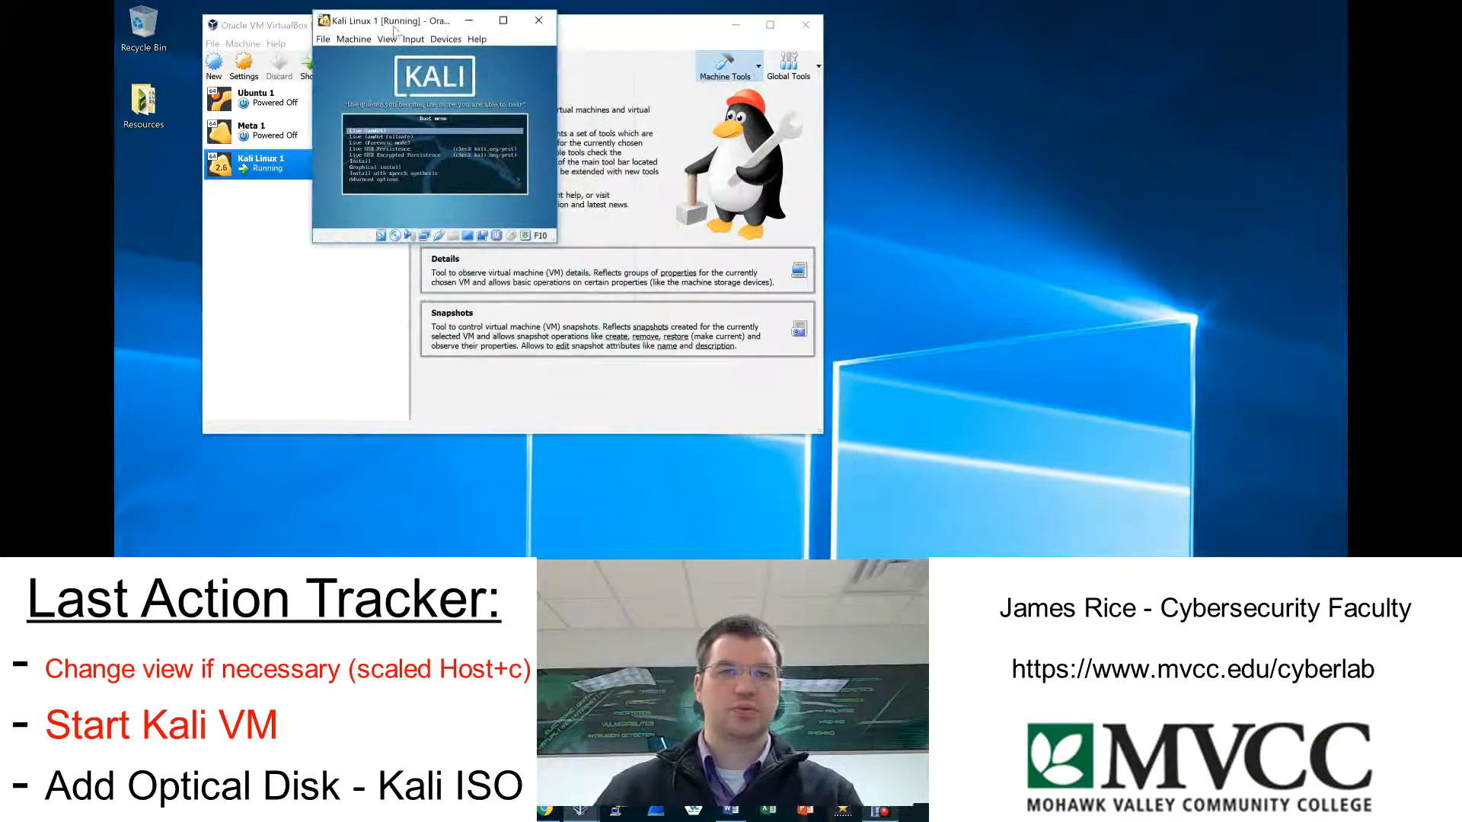
Switch the Kali Linux 1 console to Scaled Mode and enlarge its window to make the boot menu readable.
left_click(387, 39)
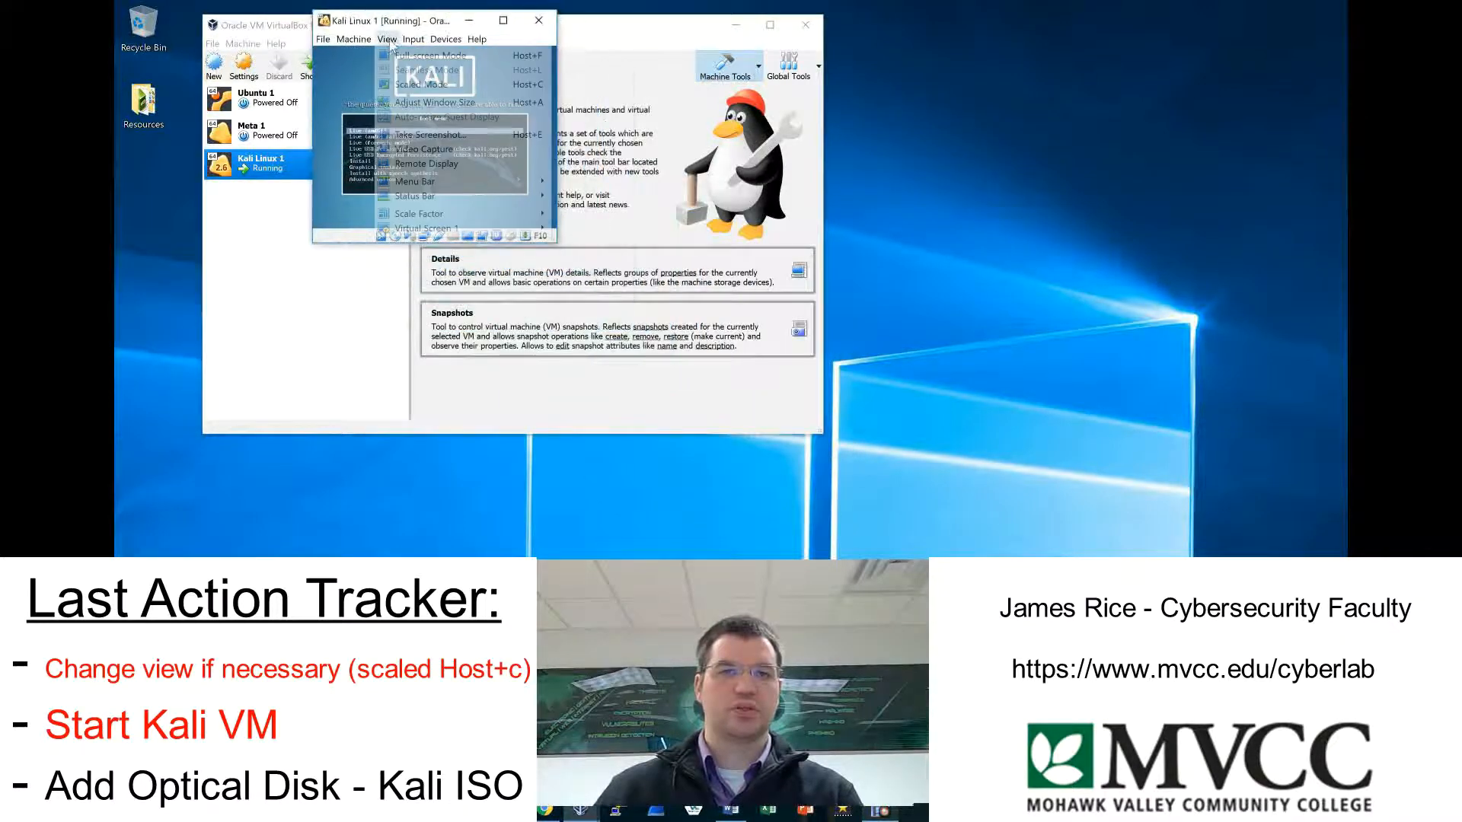
left_click(421, 84)
left_click(403, 200)
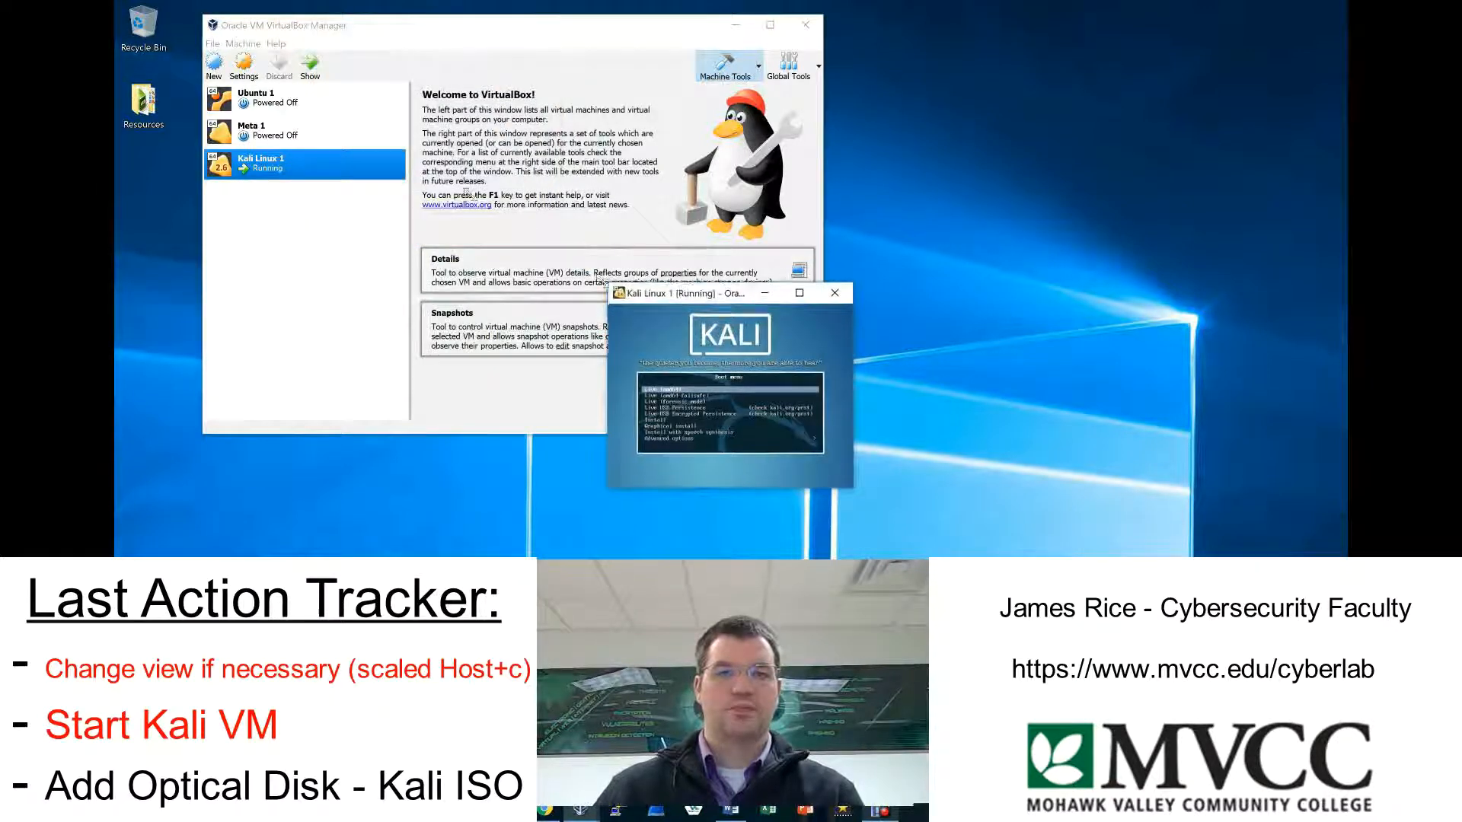
left_click_drag(610, 286, 252, 7)
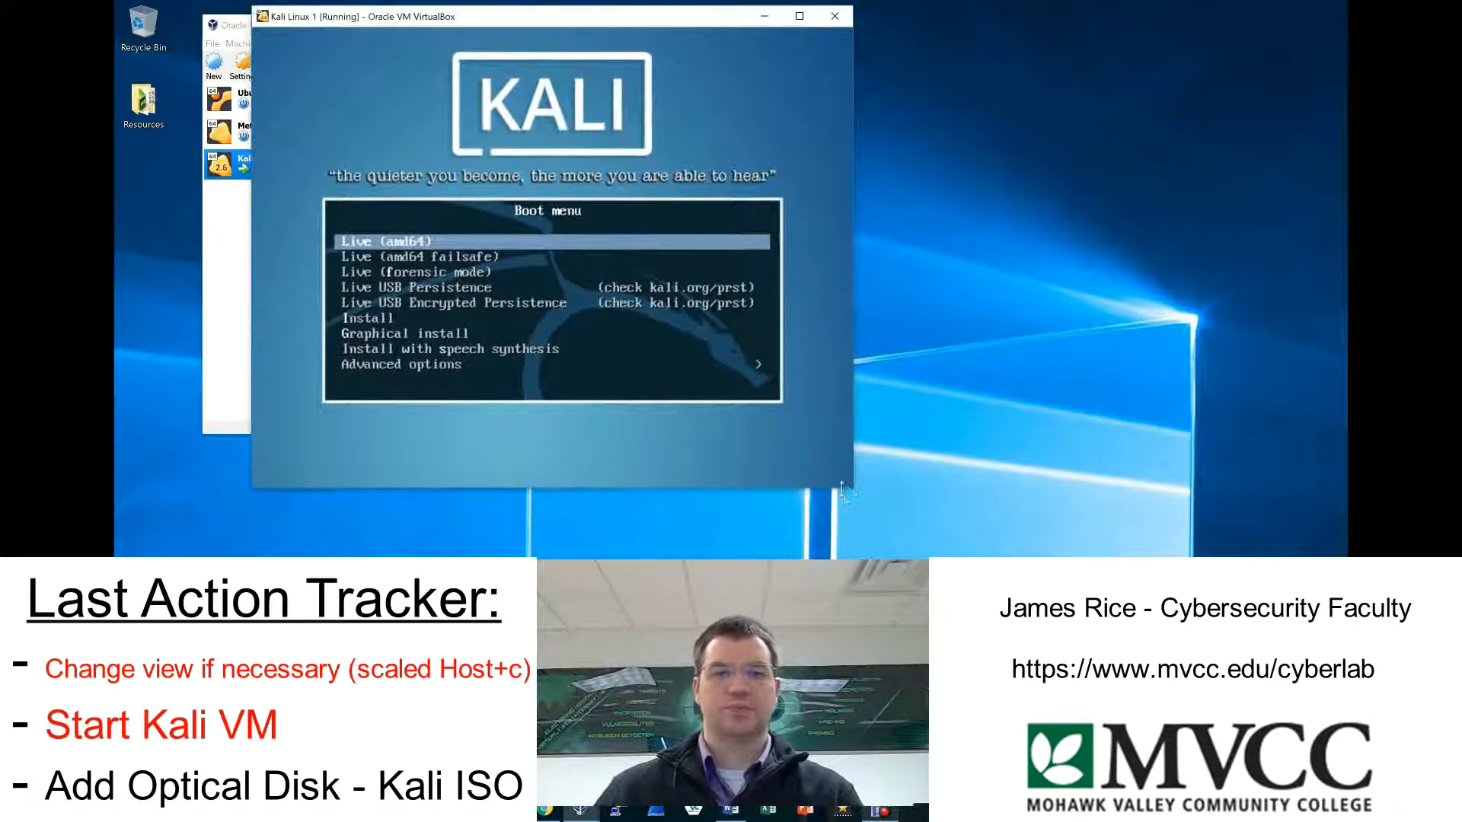
left_click_drag(850, 491, 1224, 570)
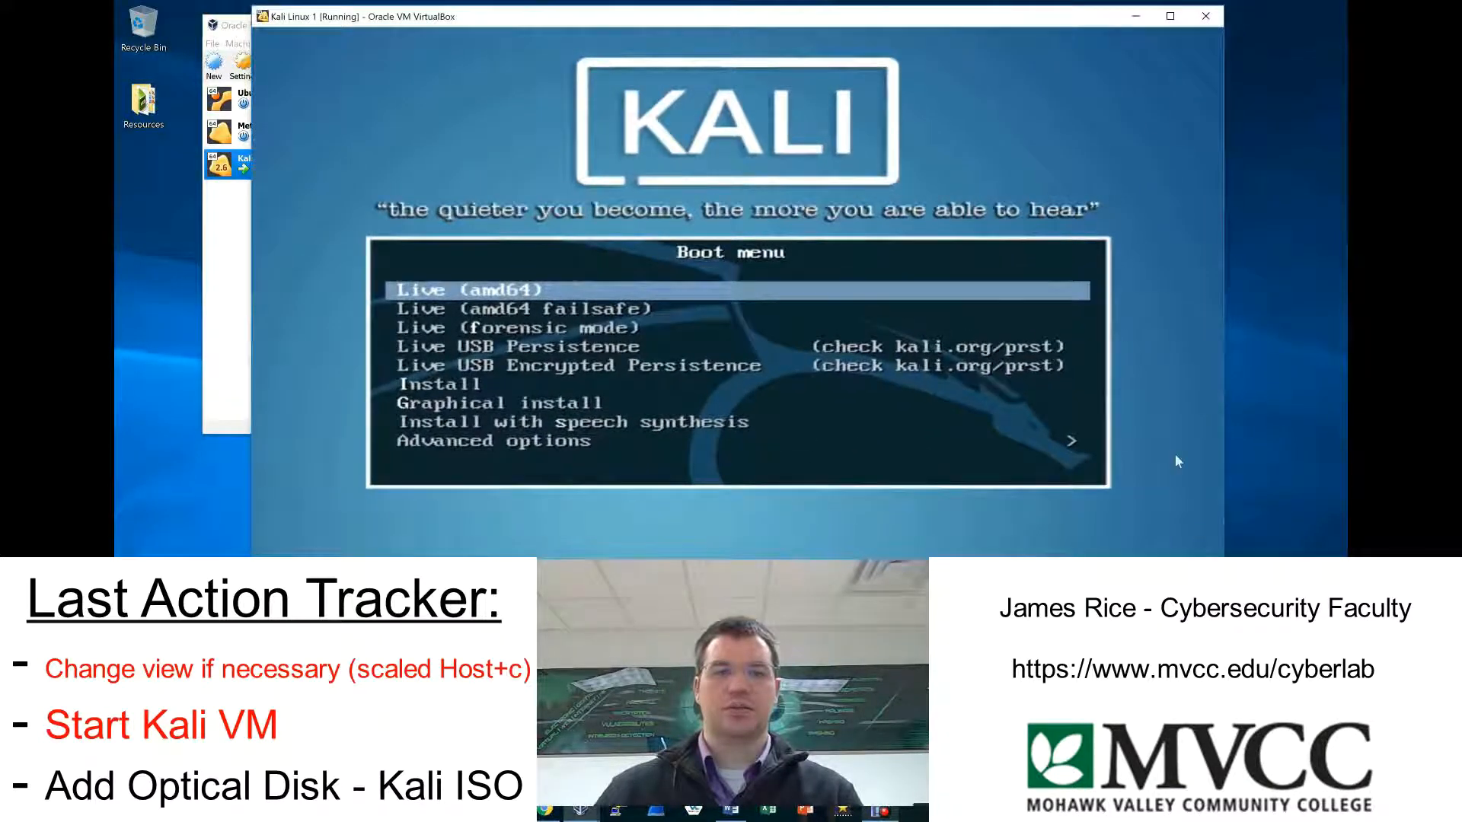
Let the virtual machine capture the mouse and keyboard, and highlight Graphical install in the Kali boot menu.
left_click(1179, 327)
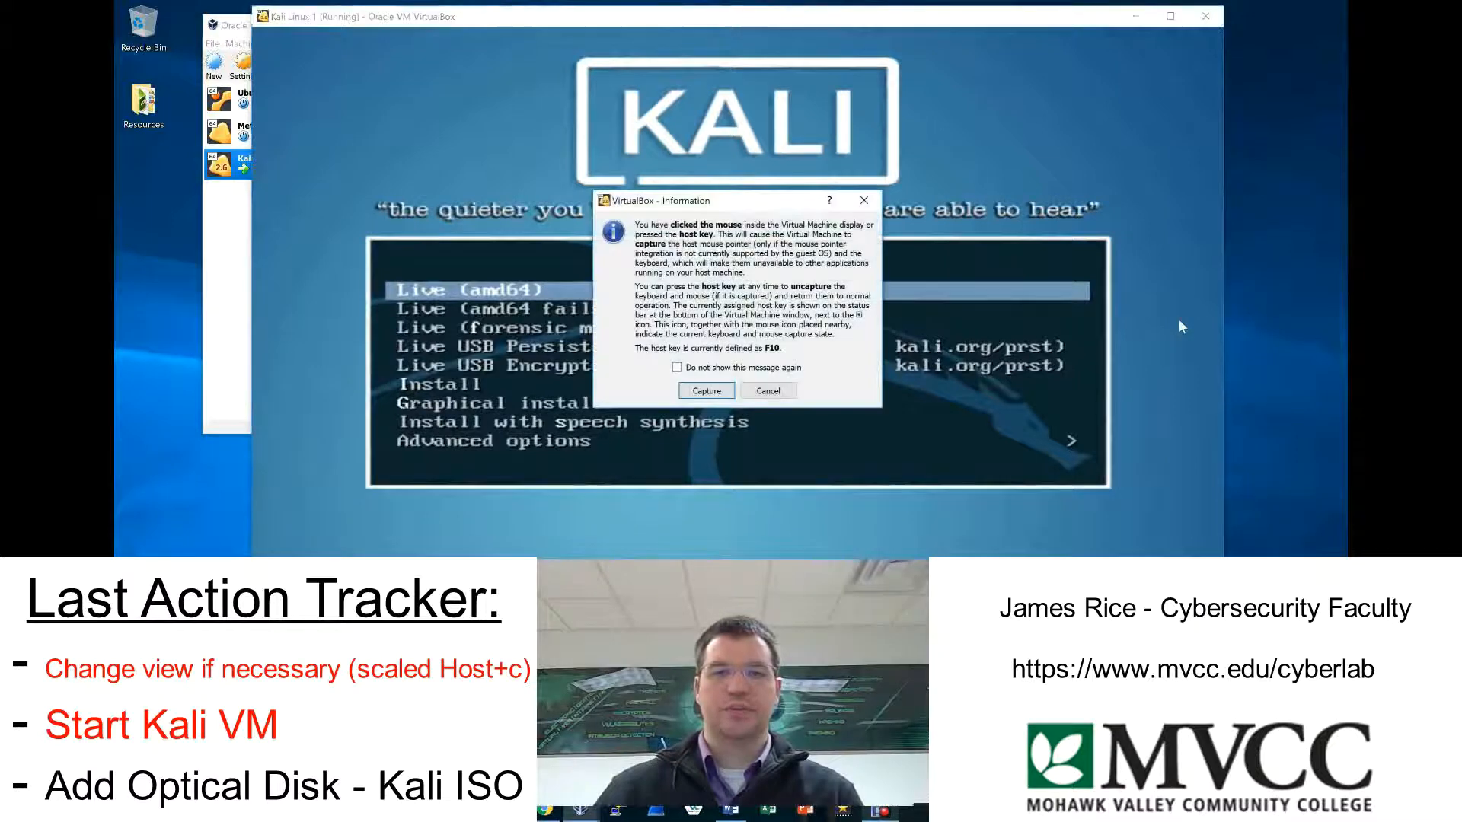
left_click(705, 391)
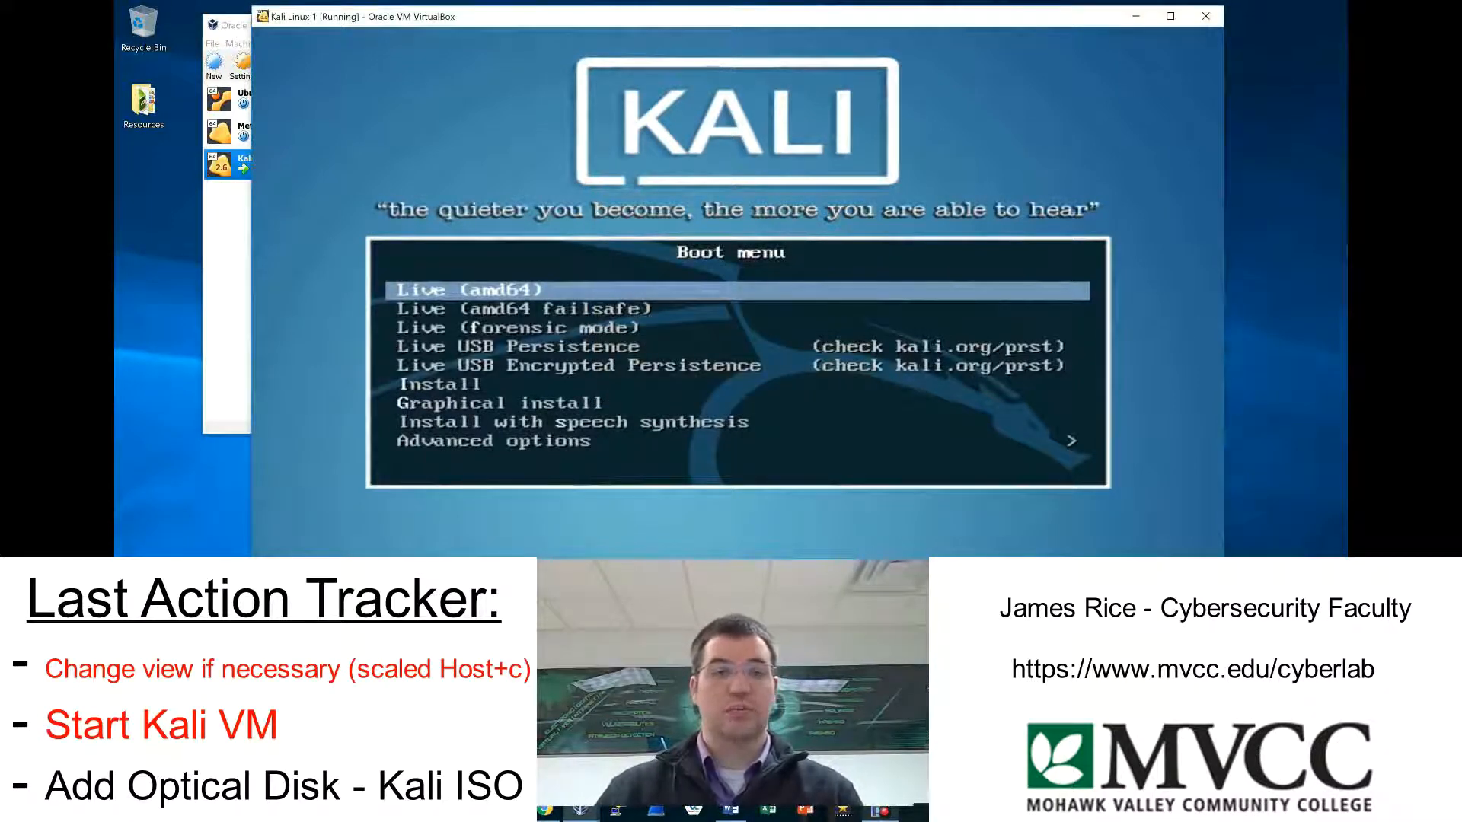
key("Down")
key("Down")
key("Down")
key("Down")
key("Down")
key("Down")
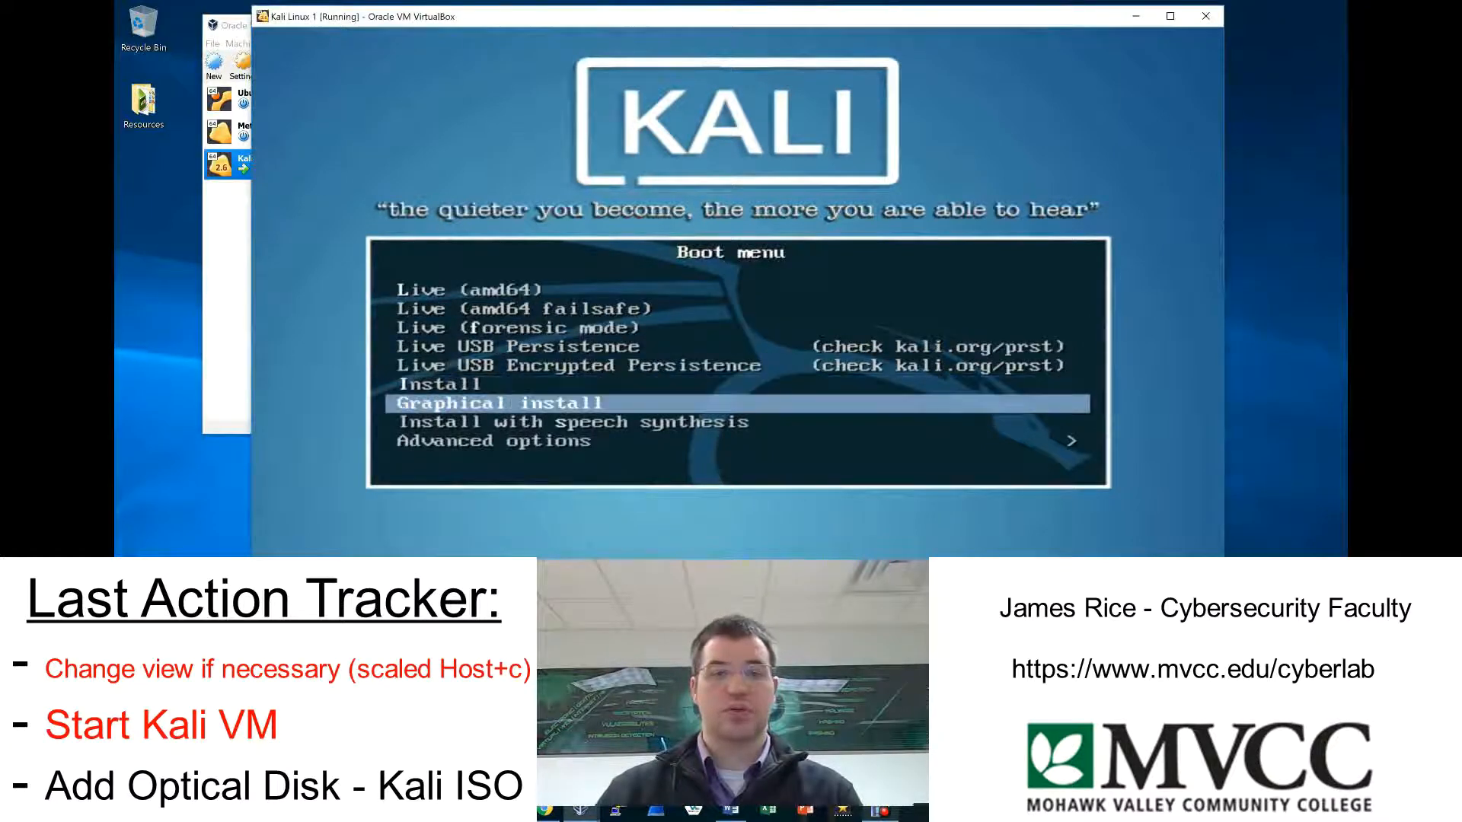